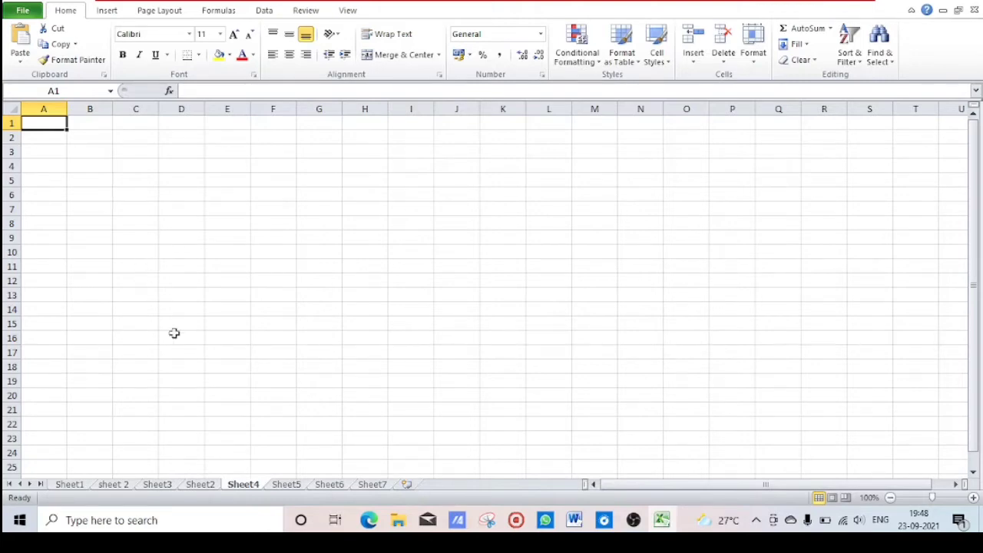
Step: After checking the salary table on Sheet2, outline the range D2:K25 on Sheet4 with a thick box border
left_click(205, 484)
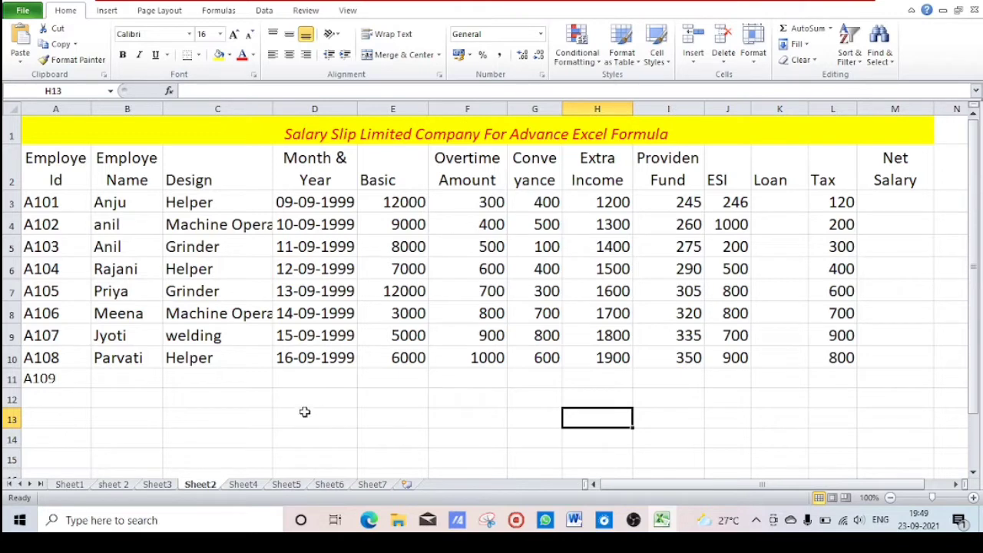
left_click(244, 485)
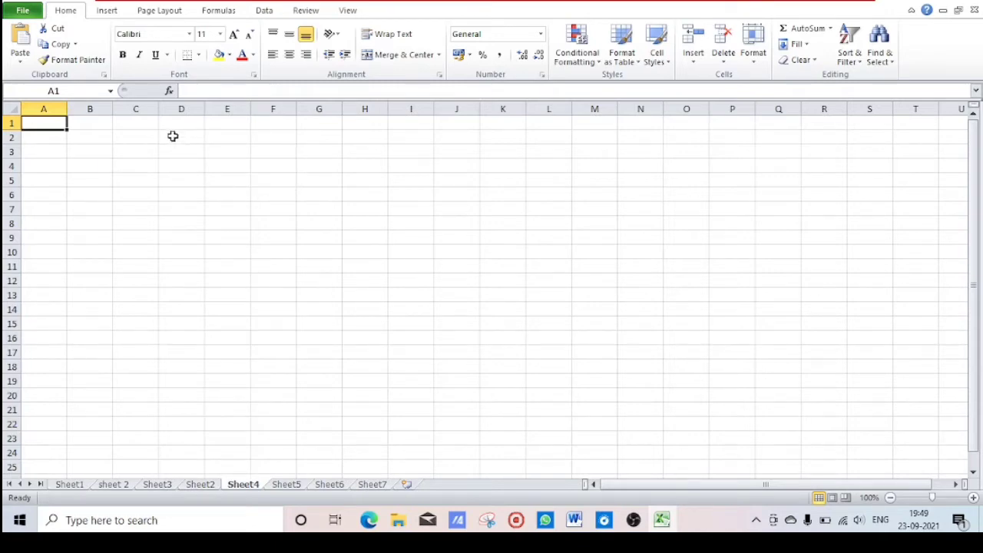
left_click_drag(171, 135, 516, 466)
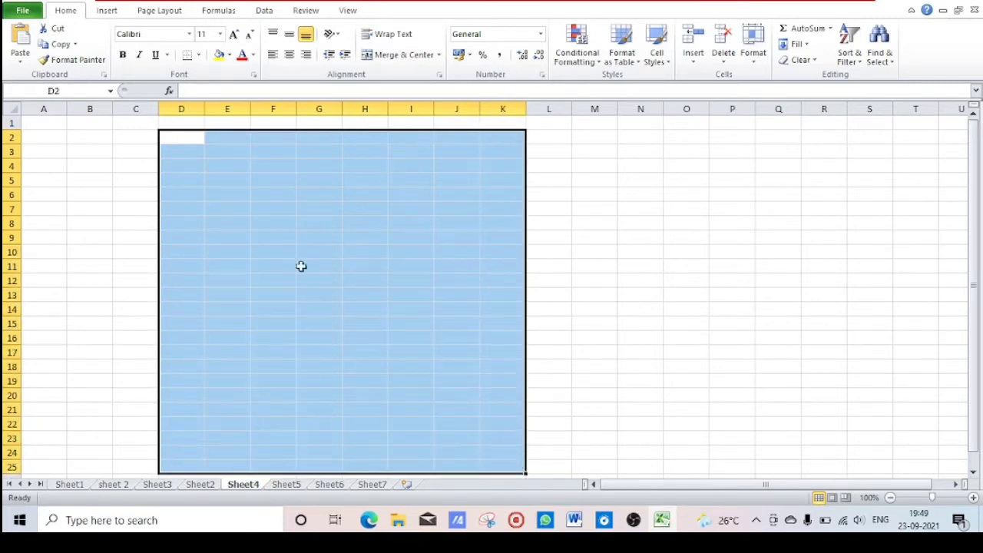
left_click(198, 55)
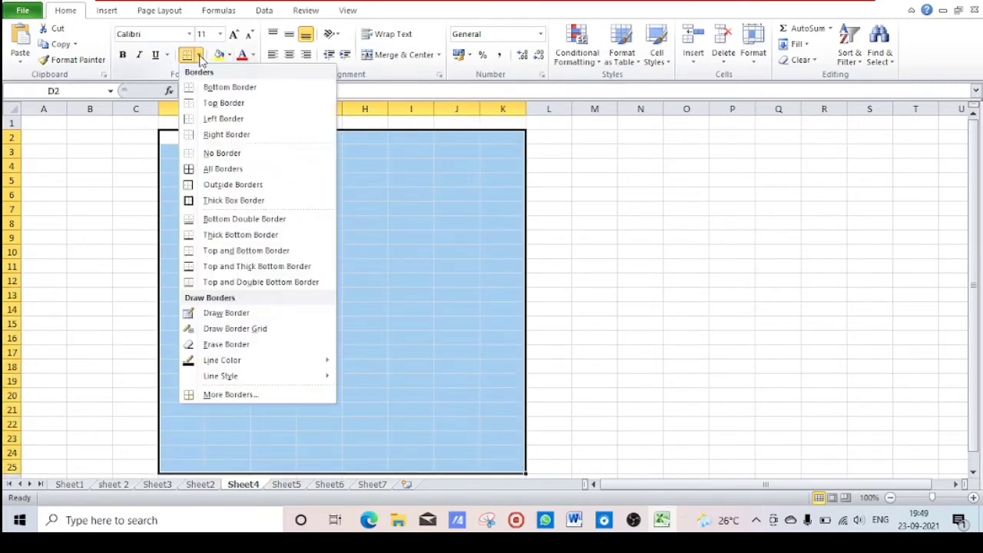
left_click(206, 201)
left_click(639, 232)
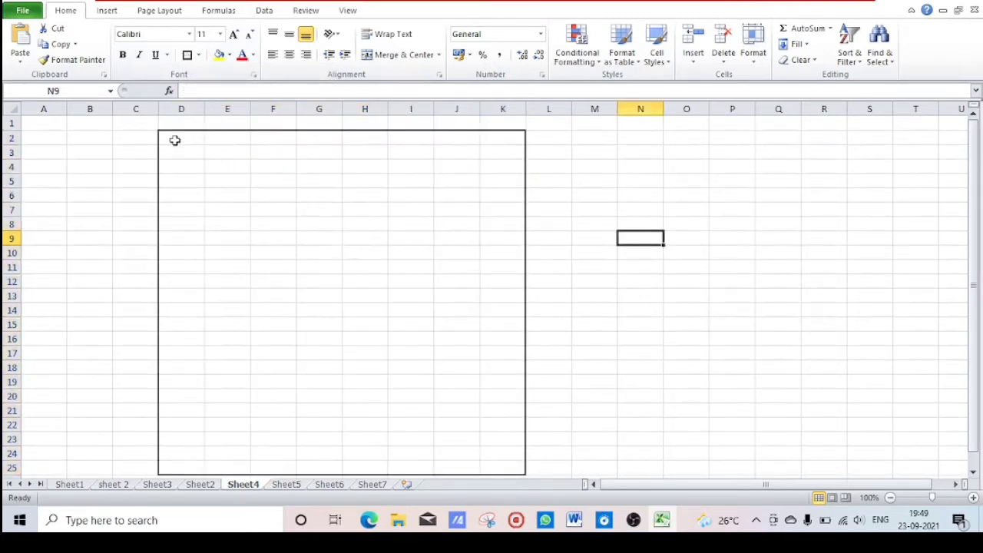
left_click_drag(173, 141, 345, 169)
left_click_drag(388, 170, 463, 175)
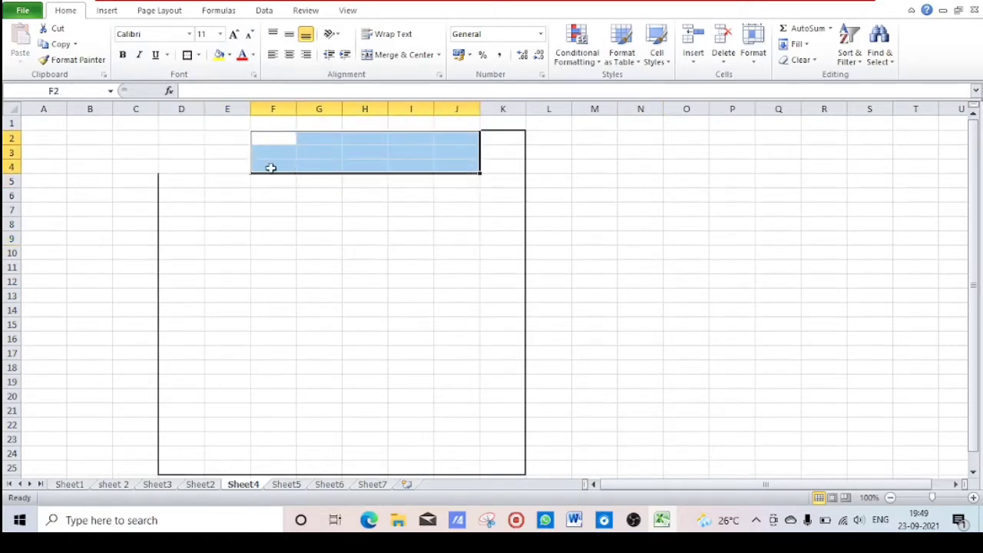
key("ctrl+z")
Step: Merge and center cells D2:K5 as the slip's header and align its content to the top of the cell
left_click_drag(182, 141, 488, 182)
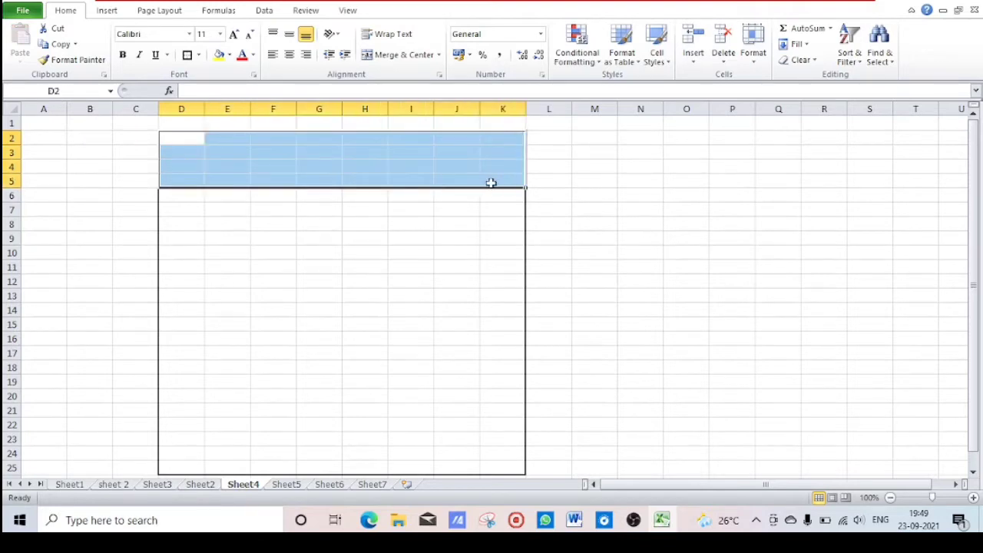
left_click(366, 55)
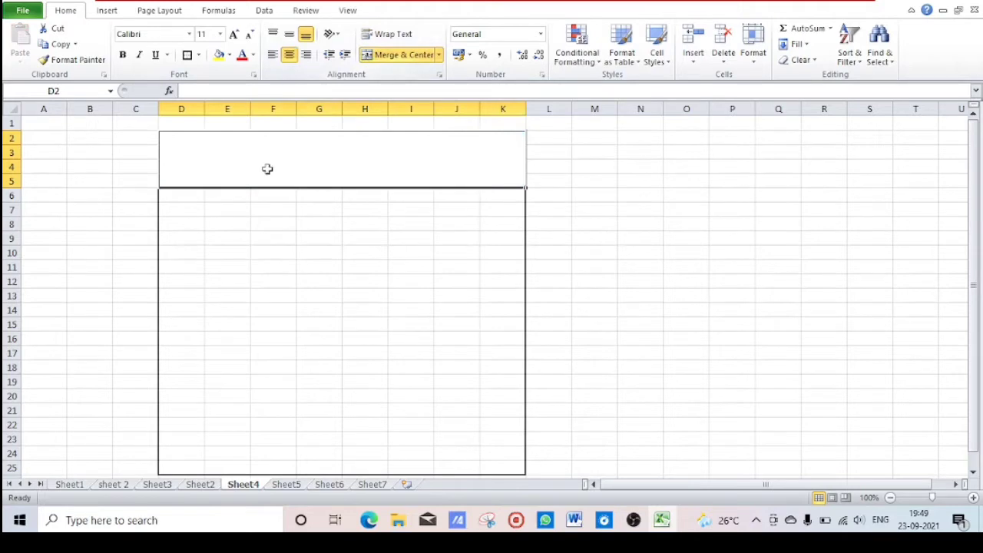
left_click(273, 36)
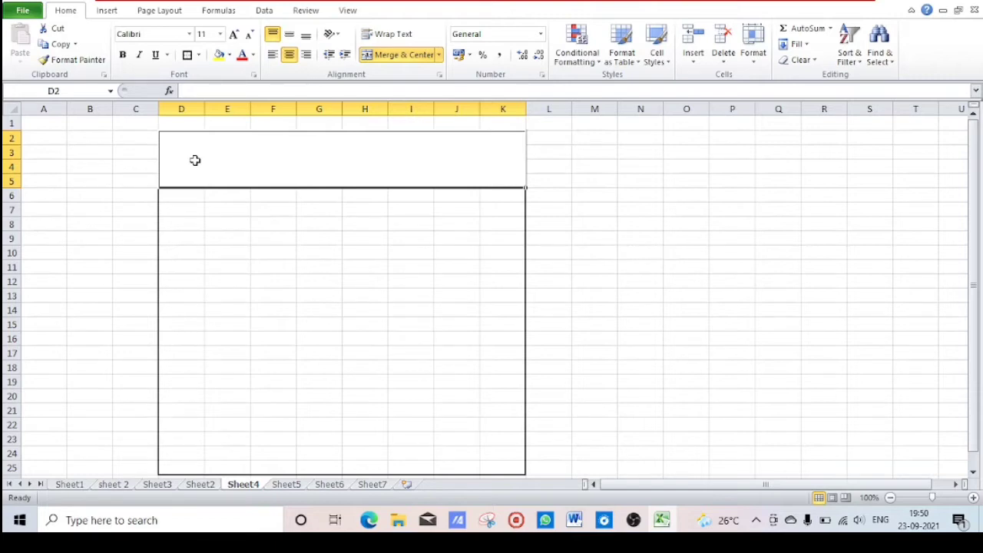
Step: Enter "Gupta Hardware Private Ltd" as the first line of the merged header cell
type("G")
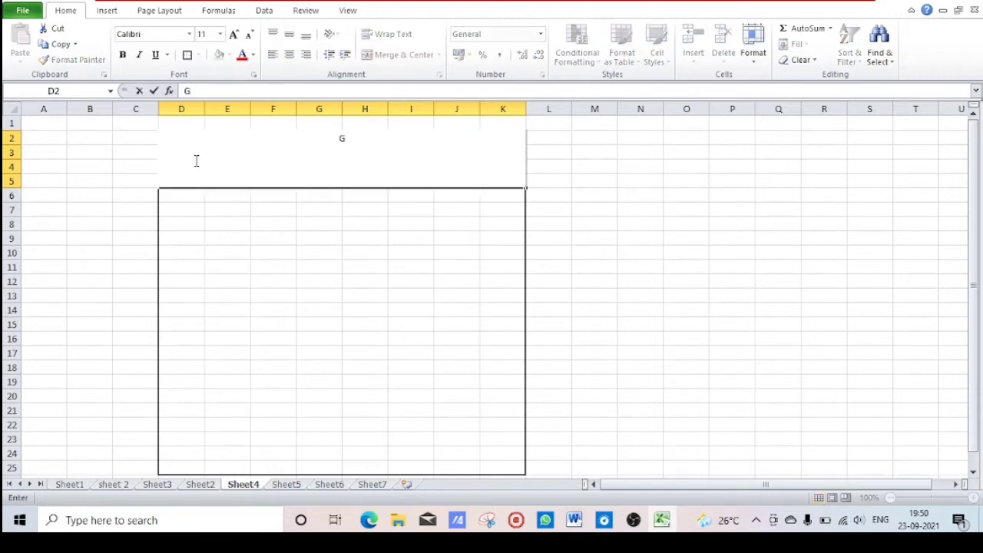
type("upta Ha")
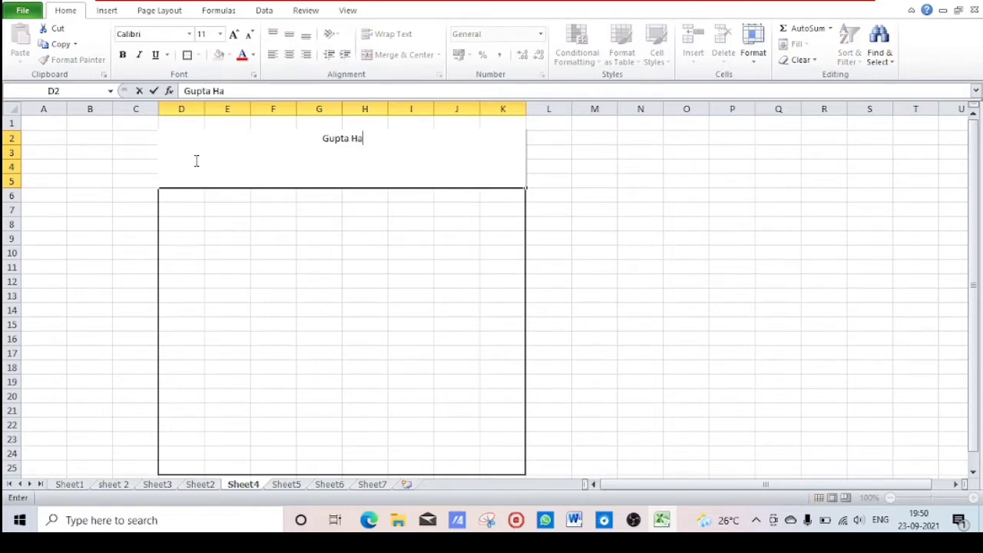
type("rdware ")
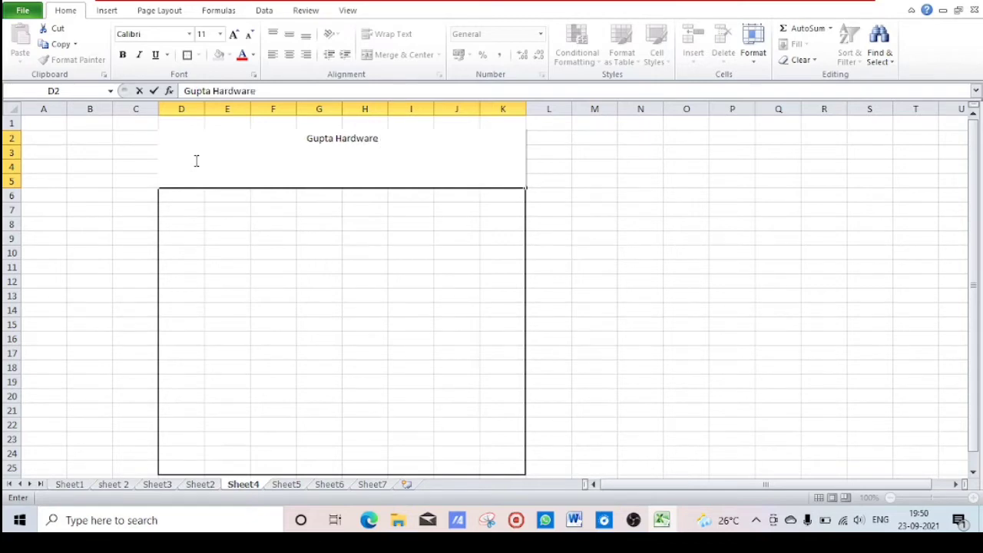
type("Pri")
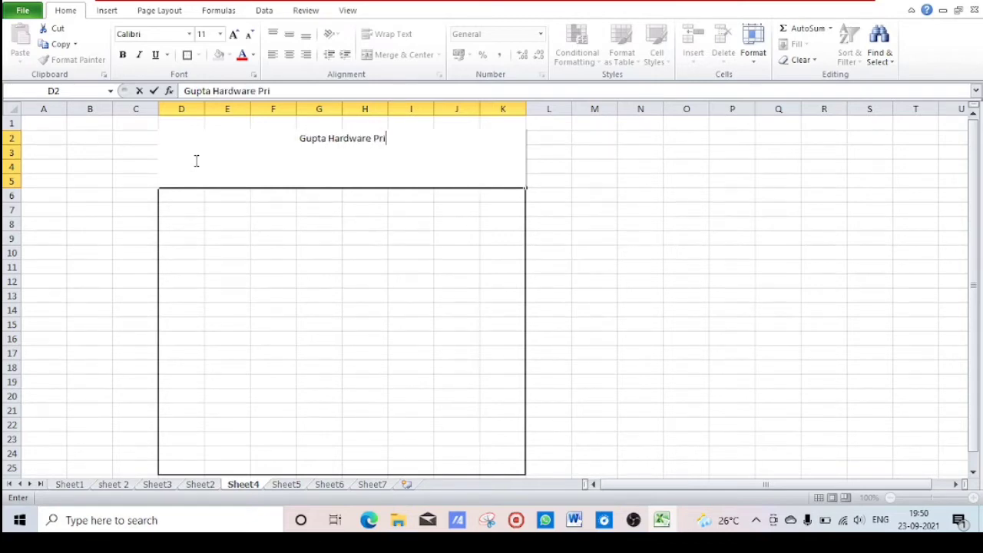
type("vate ")
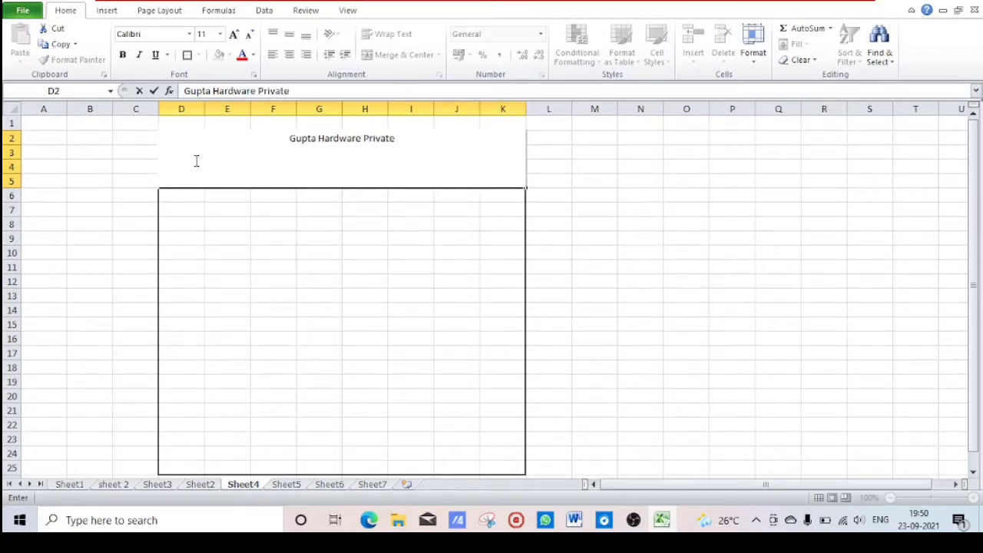
type("L")
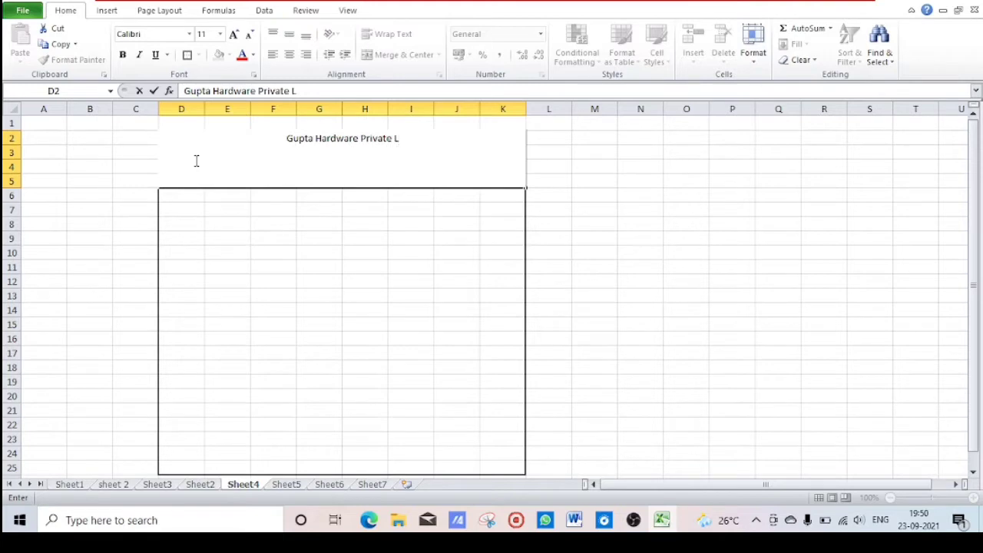
type("TD")
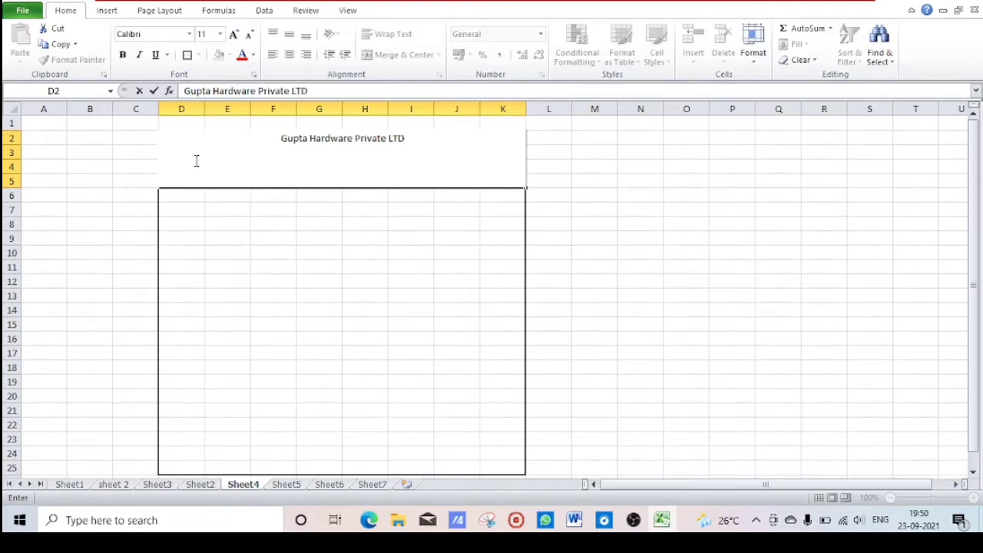
key("BackSpace")
key("BackSpace")
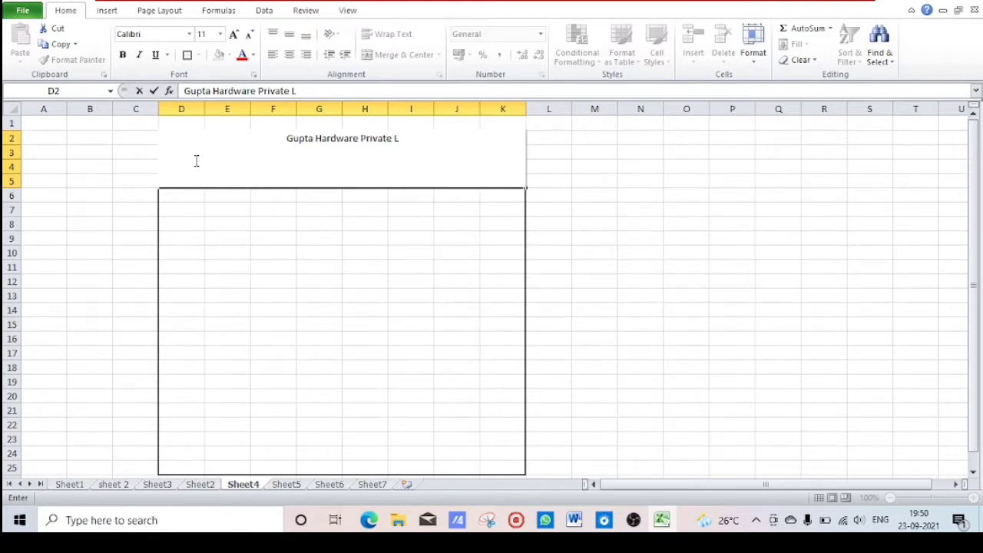
type("td")
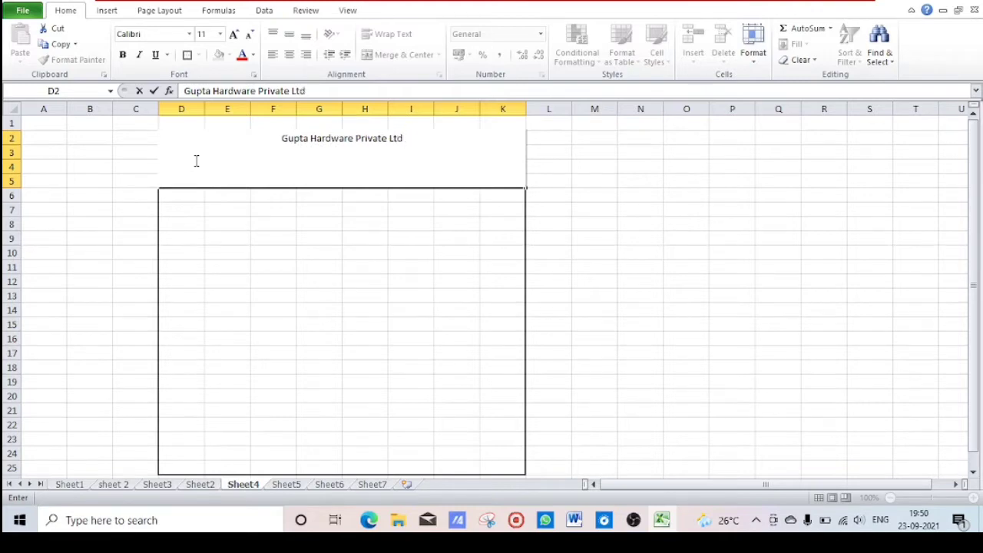
Step: Add a second line reading "Industrial Area Mumbai (Uttar Pradesh)" within the same header cell
key("alt+Return")
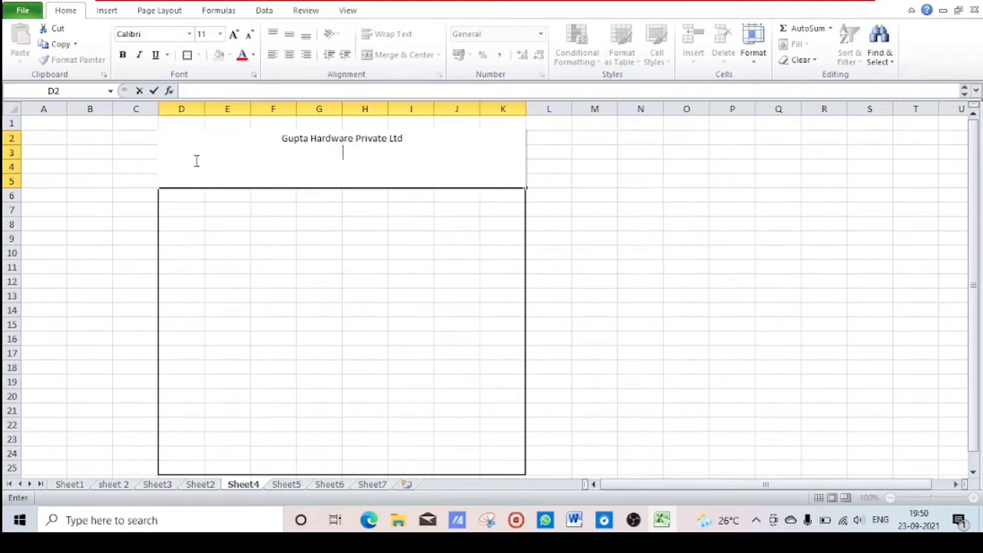
type("Industrial")
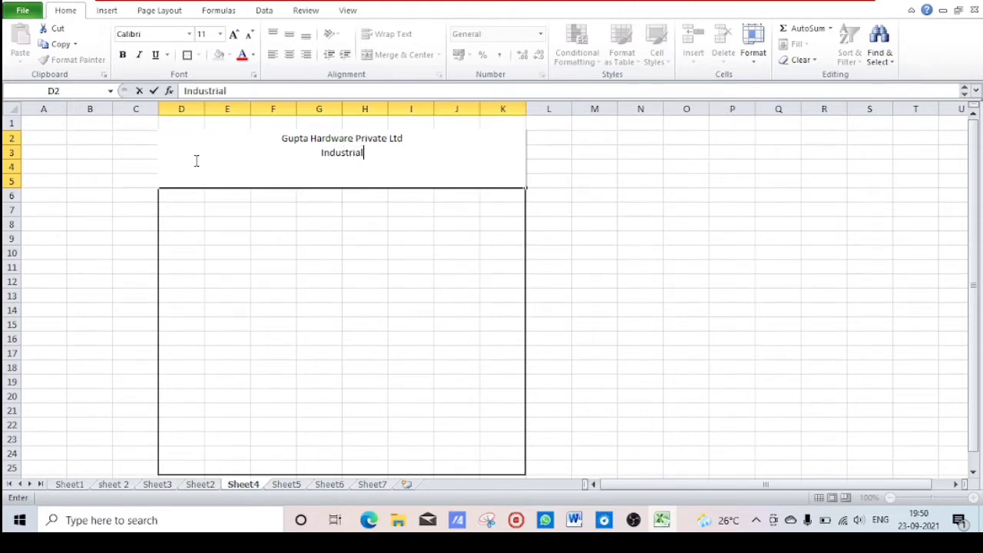
type(" Are")
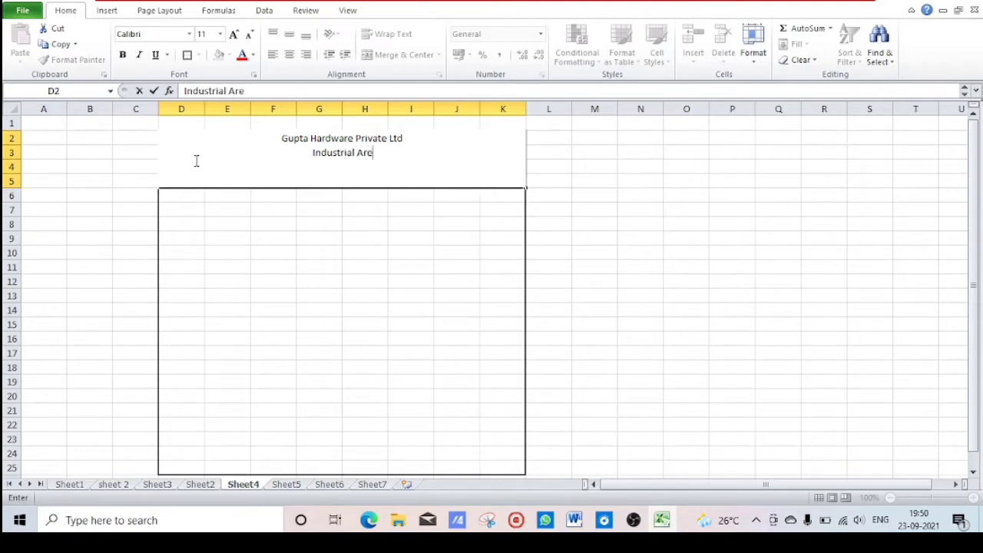
type("a Mum")
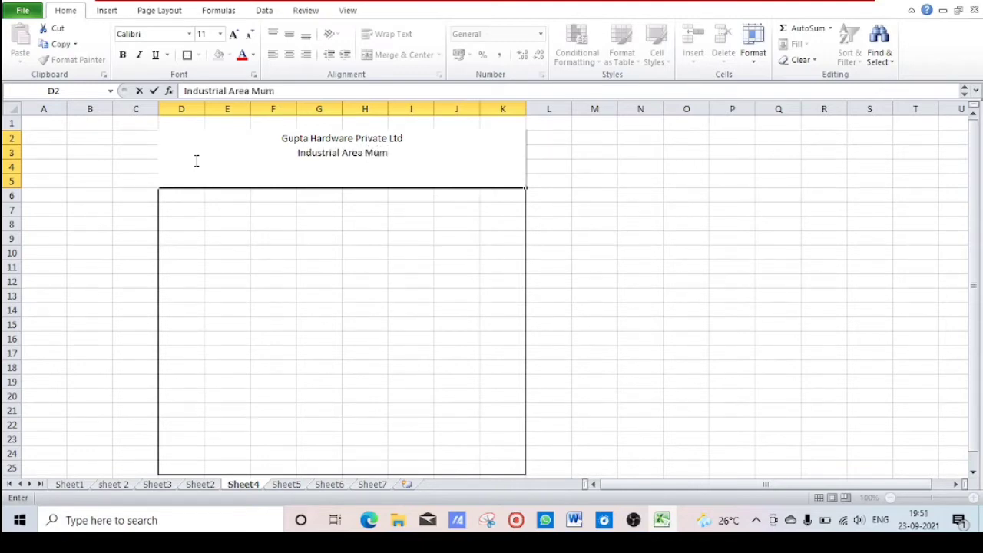
type("bai")
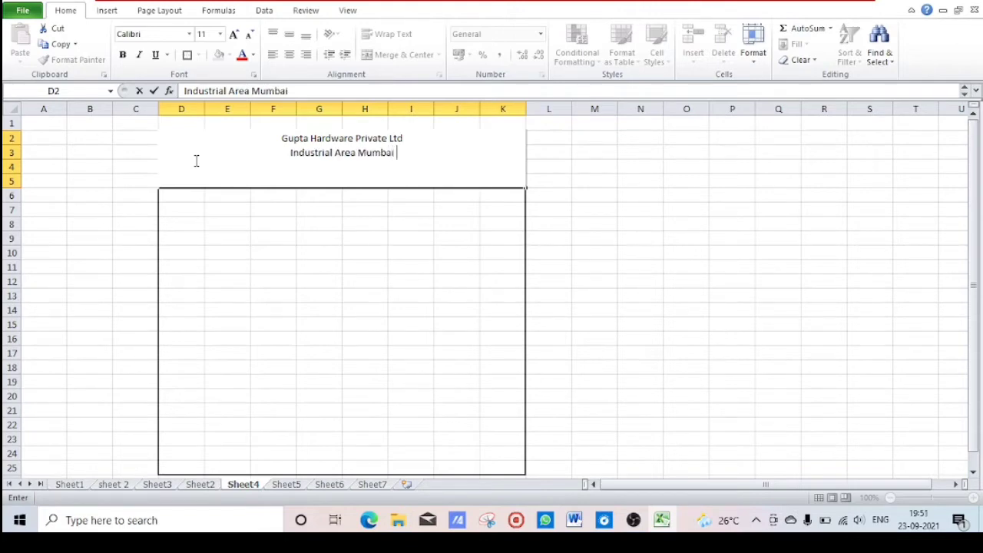
type(" (U")
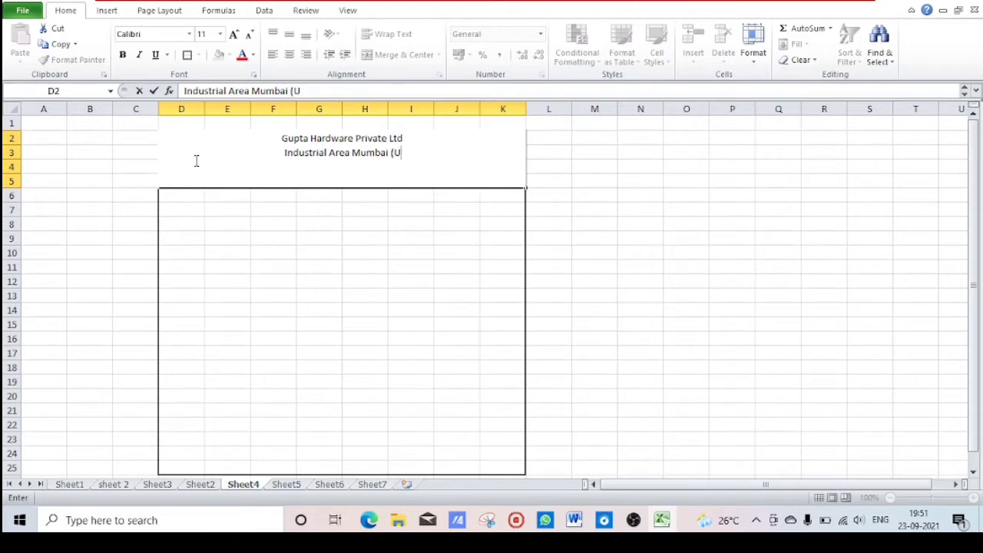
type("ttar")
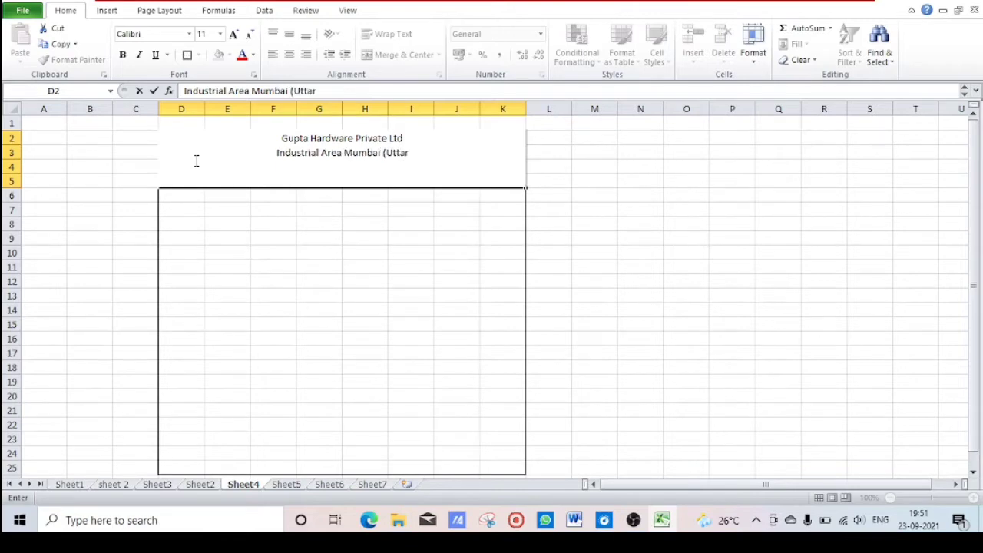
type(" P")
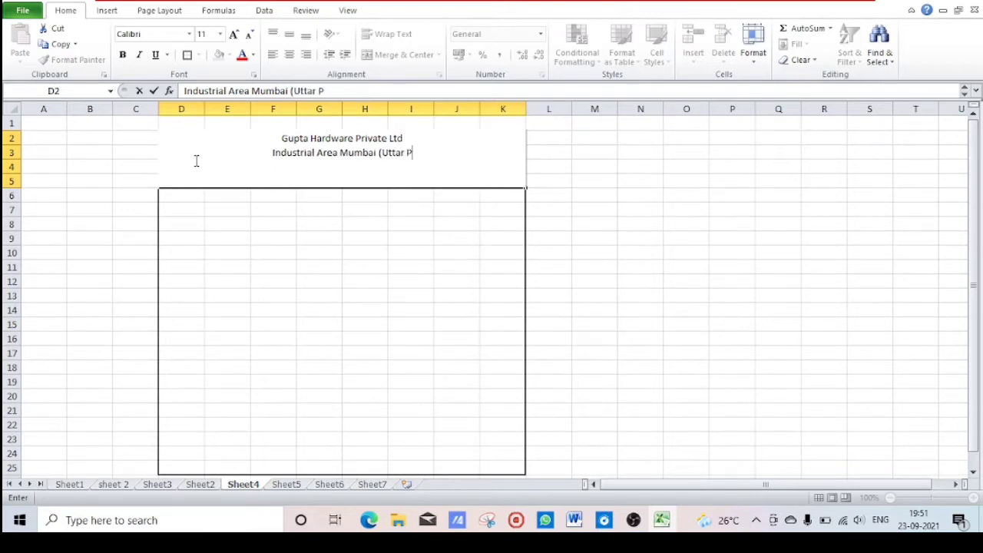
type("radesh")
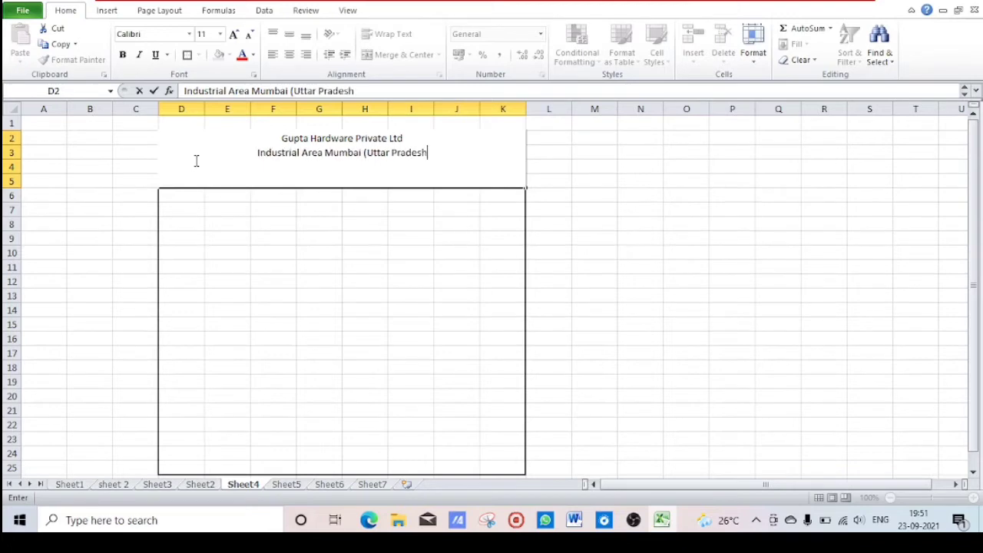
type(")")
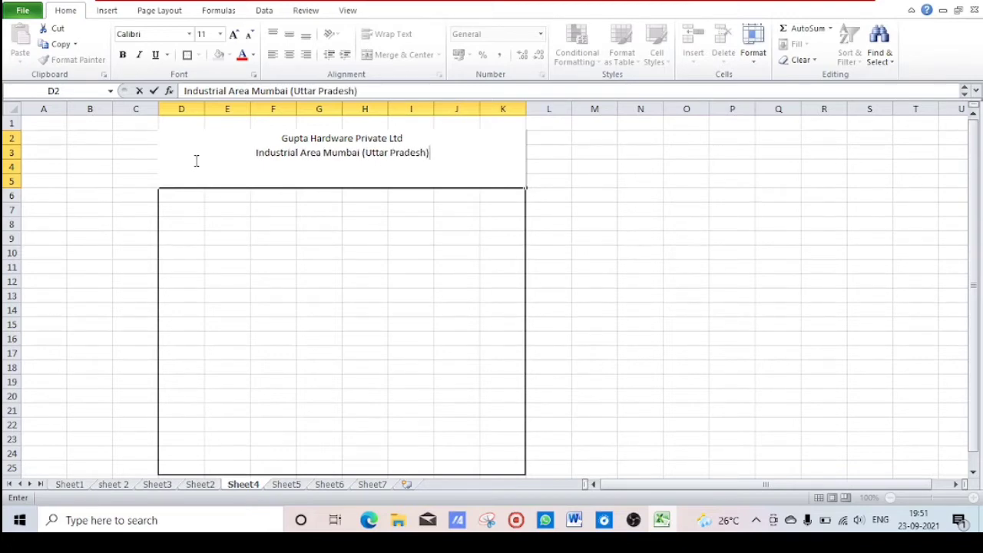
Step: Add a third header line reading "Monthly Salary Slip 2021", commit the entry and reselect the merged header cell
key("alt+Return")
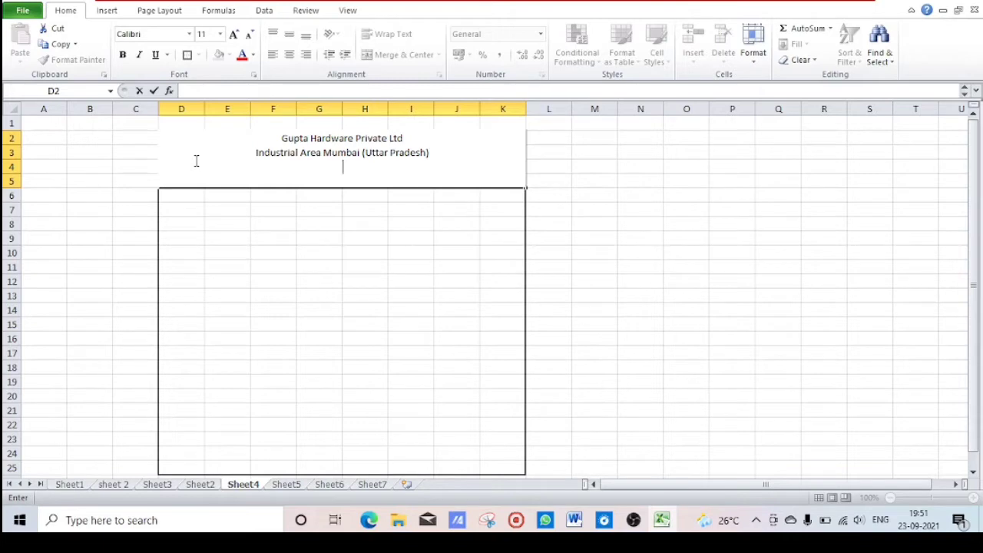
type("Monthly")
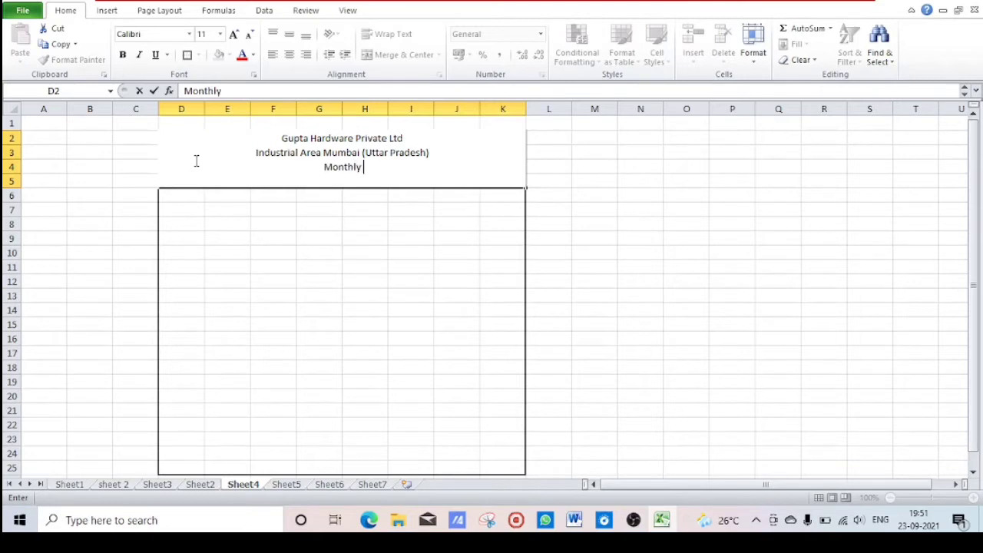
type(" Sala")
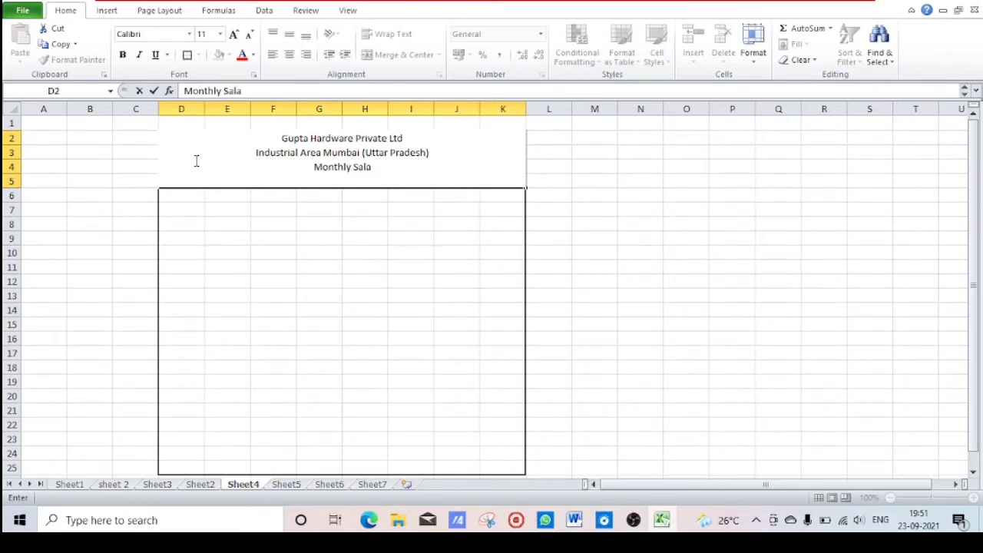
type("ry Sl")
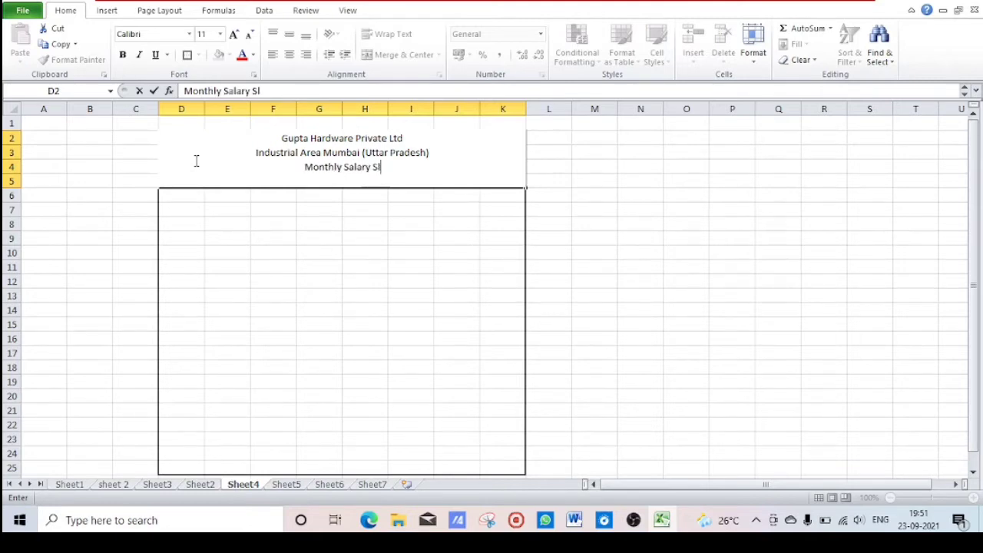
type("ip 2021")
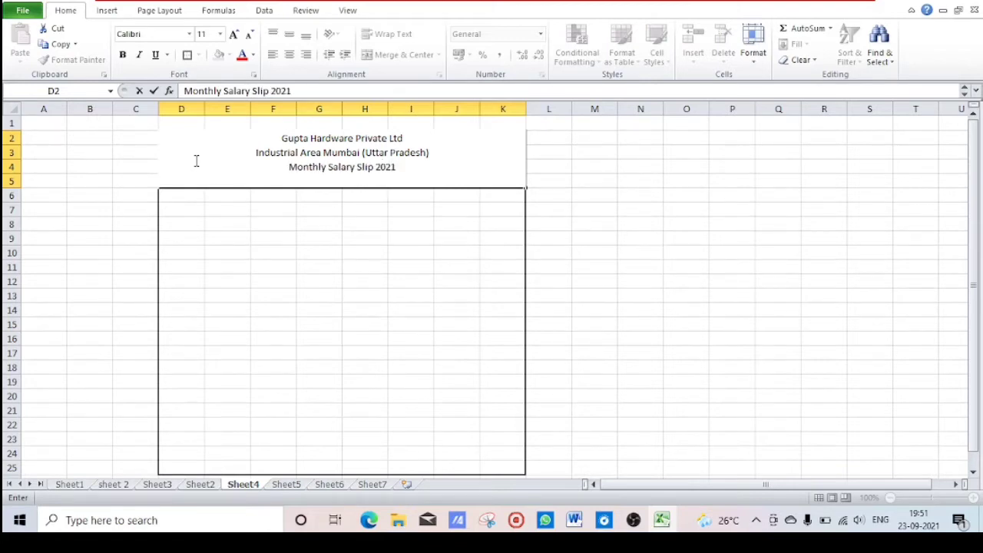
left_click(653, 179)
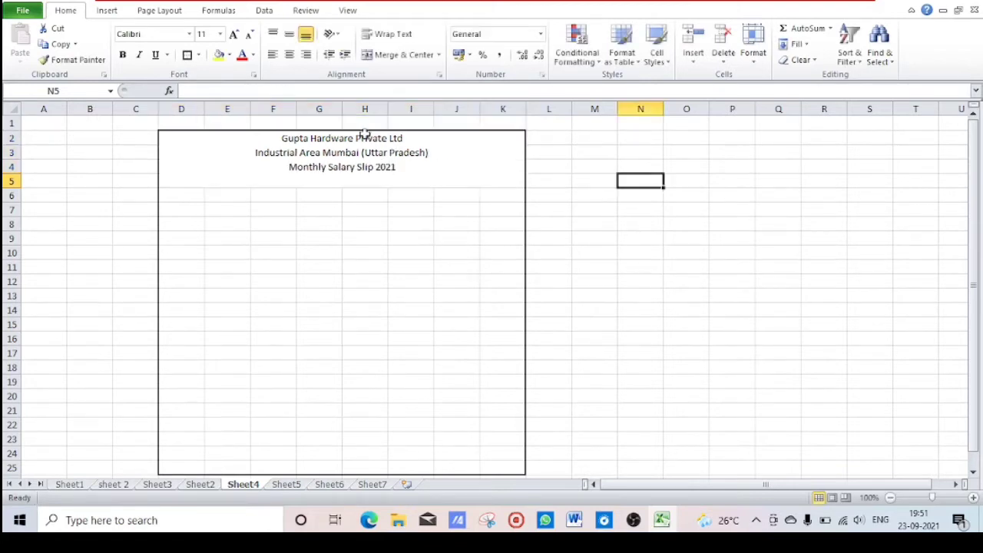
left_click(326, 152)
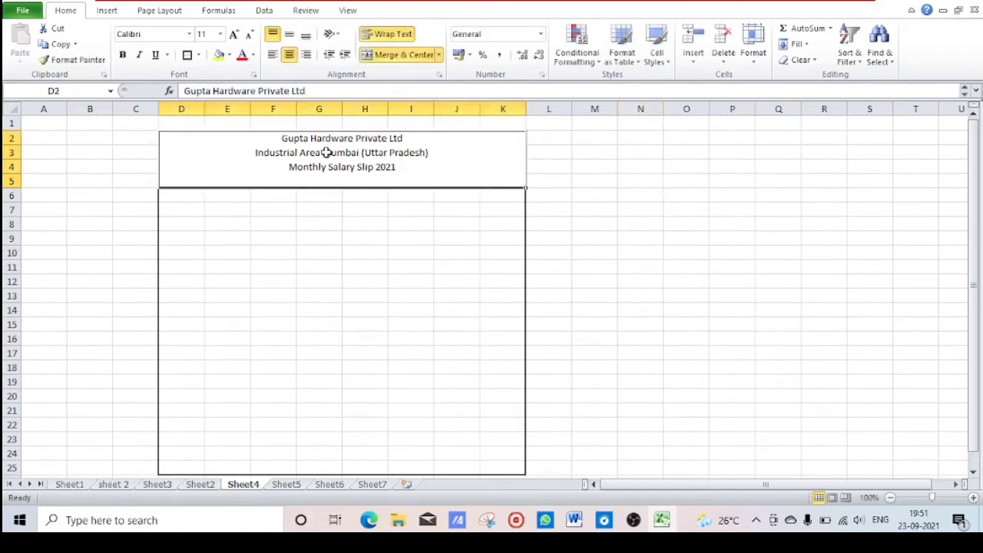
Step: Enlarge the merged header text to 14 pt and give the cell a yellow fill with red font
left_click(233, 35)
left_click(234, 35)
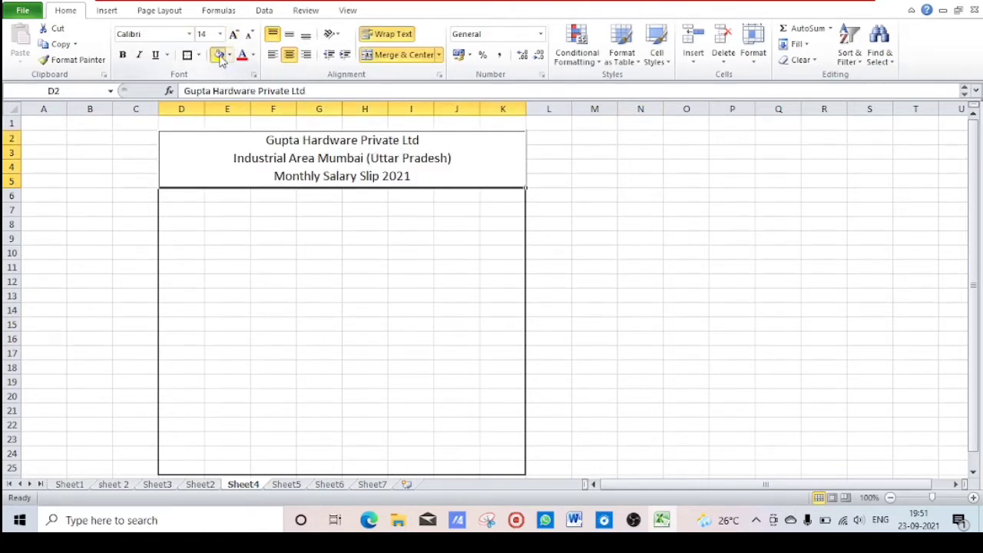
left_click(219, 55)
left_click(241, 54)
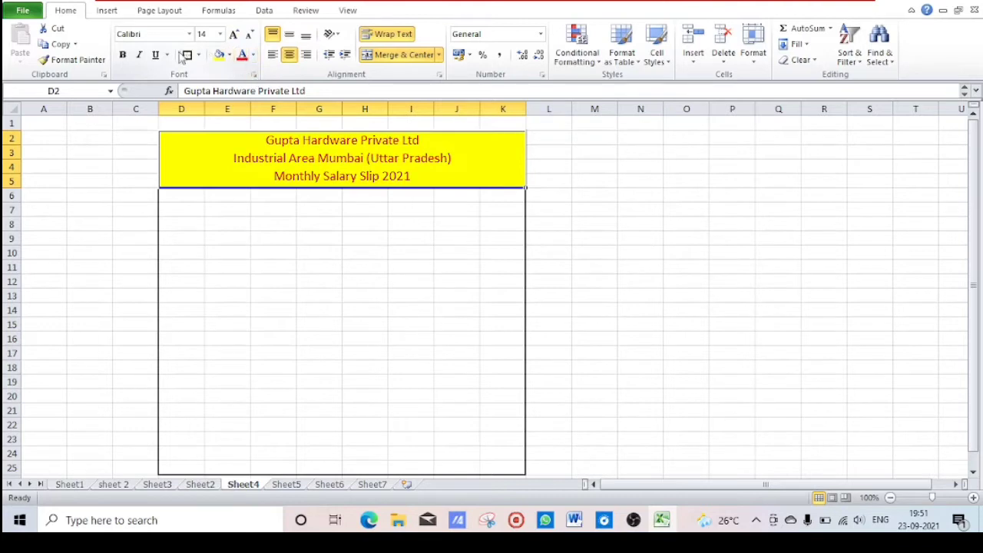
Step: Make the header text bold and italic without underline, and raise its font size to 16 pt
left_click(122, 54)
left_click(156, 55)
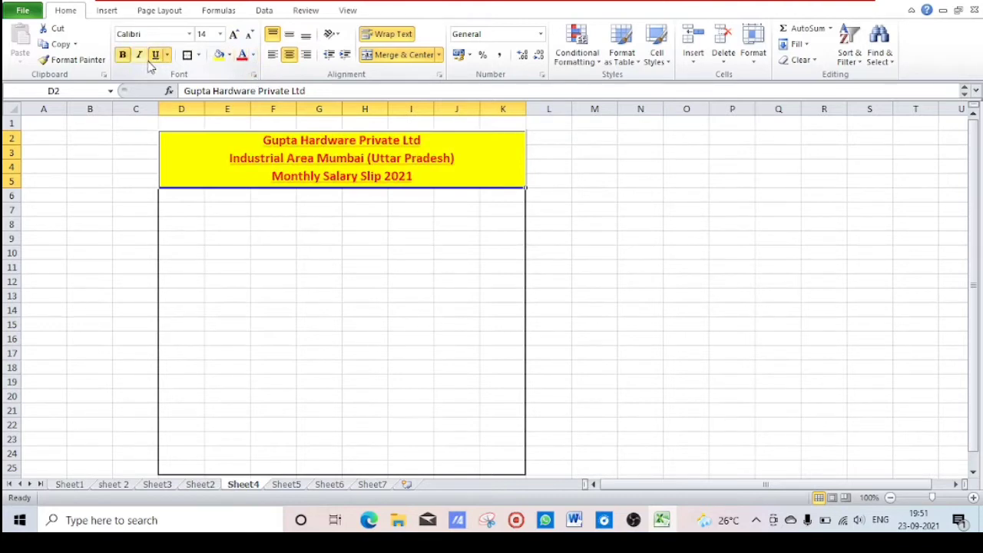
left_click(156, 55)
left_click(140, 57)
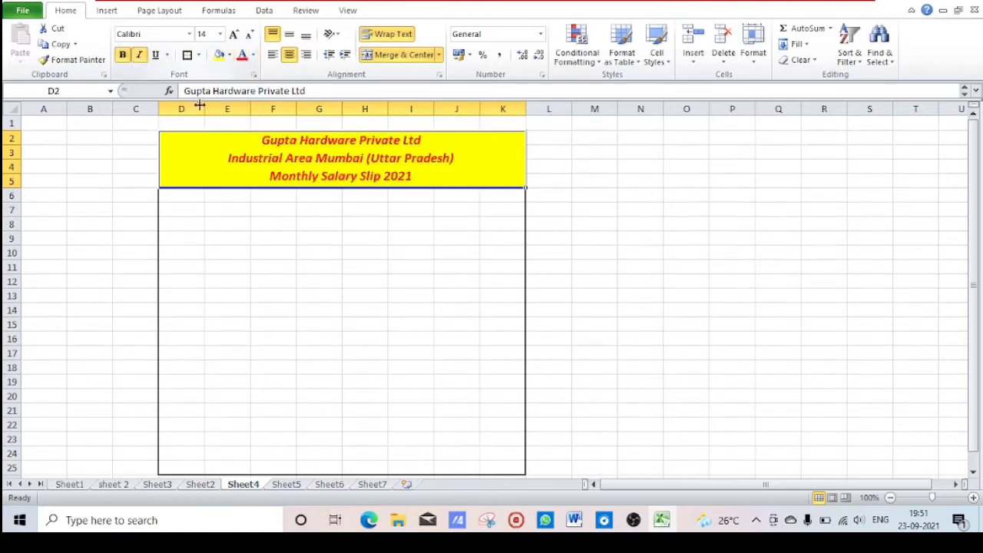
left_click(234, 34)
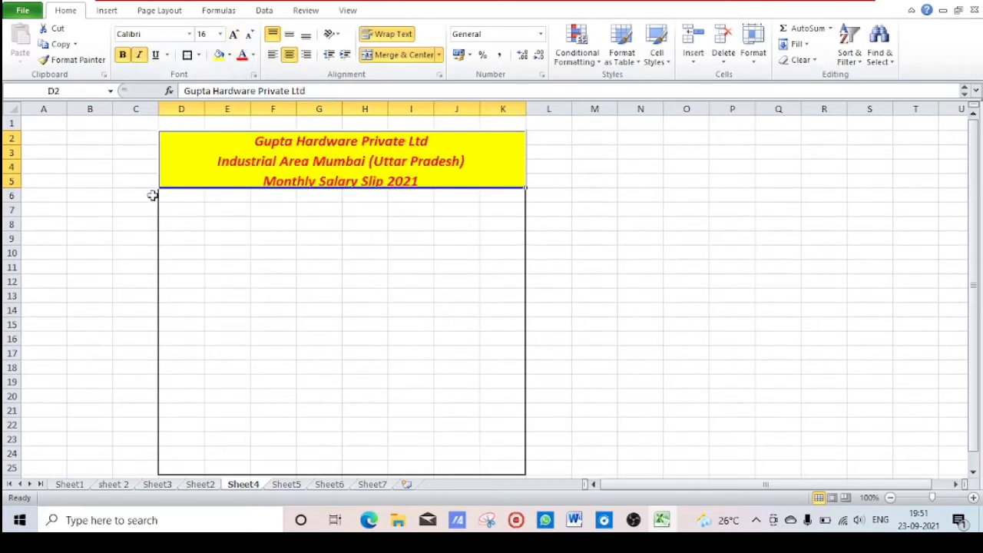
Step: Shrink row 1 to a sliver and make row 5 taller so all three header lines fit
left_click_drag(16, 131, 15, 117)
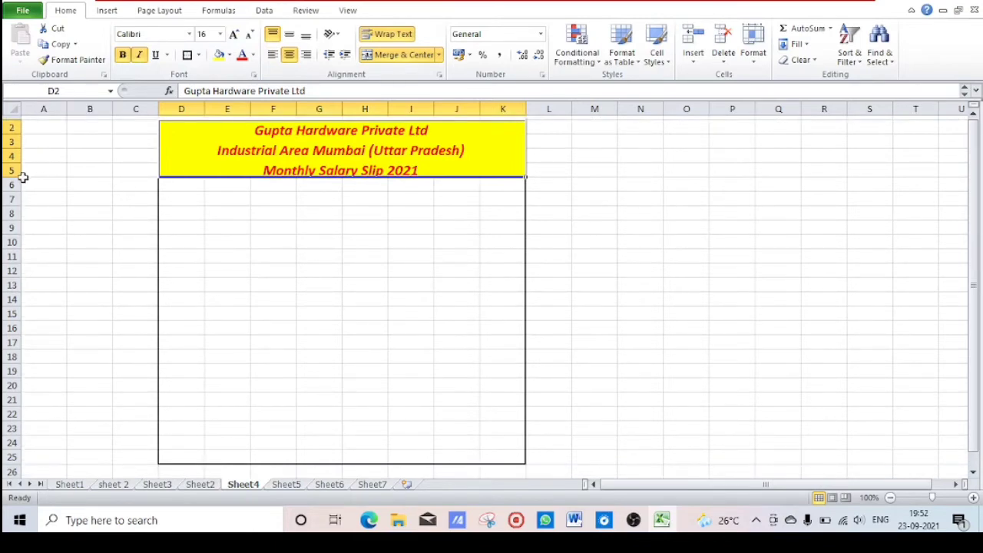
left_click(24, 183)
left_click(349, 152)
left_click_drag(10, 176, 10, 185)
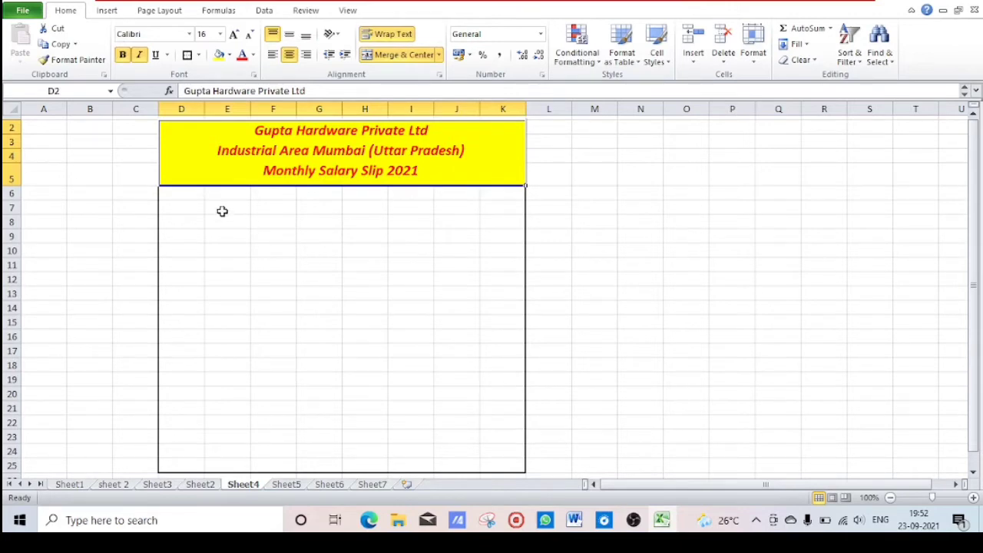
Step: Put an outside border around cells F7:I22 as the slip's inner box
left_click_drag(222, 211, 388, 222)
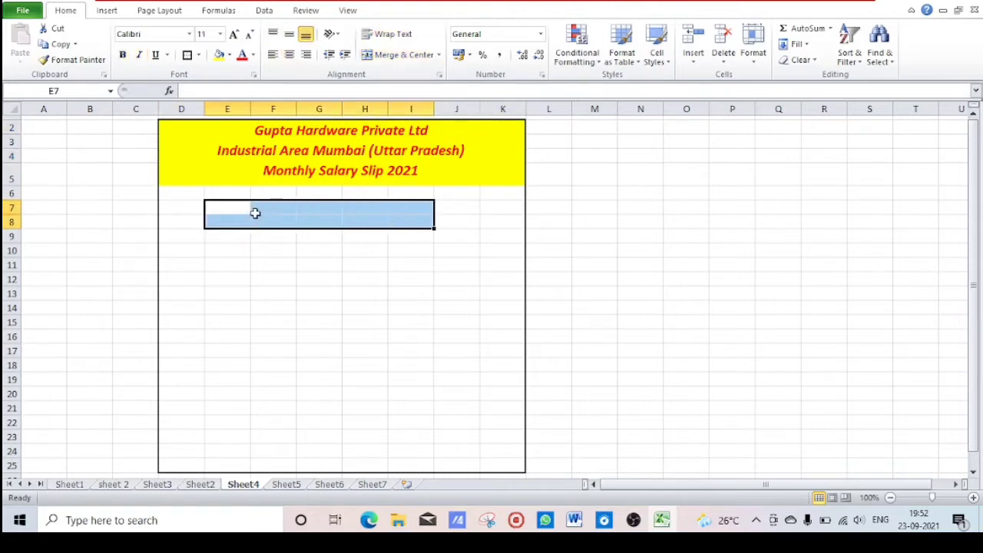
left_click_drag(254, 212, 404, 429)
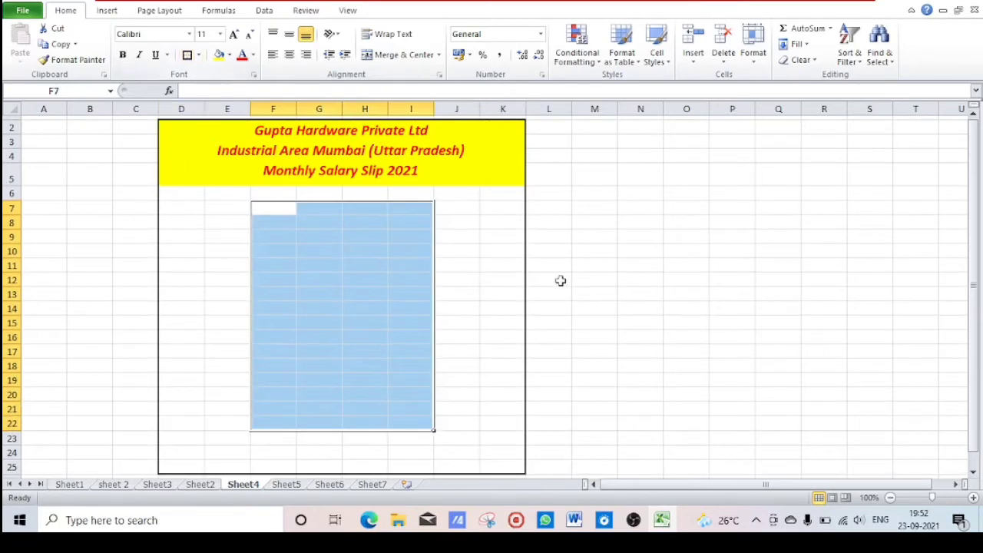
left_click(598, 267)
Step: Enter the labels "Emp Id" in F7 and "Emp Name" in H7
left_click(265, 215)
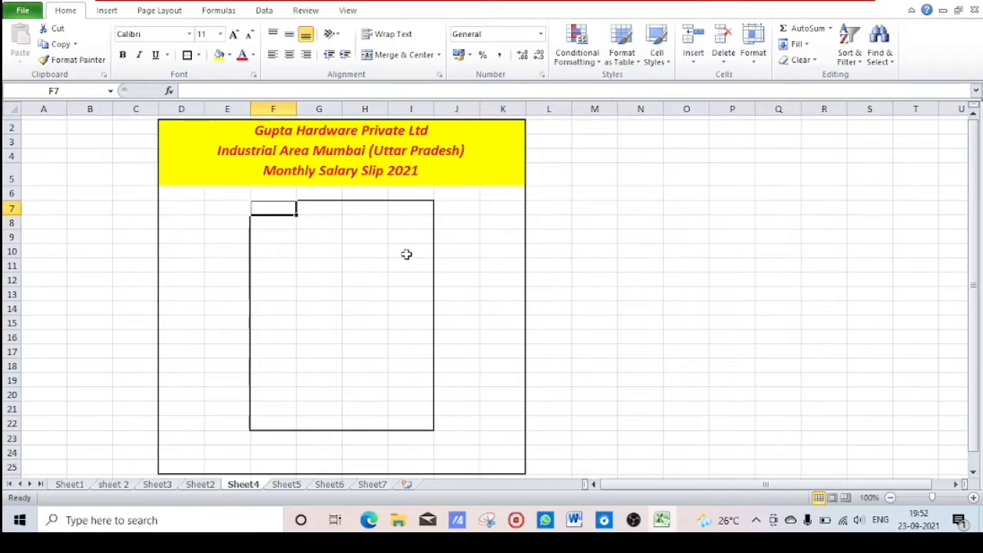
type("Emp")
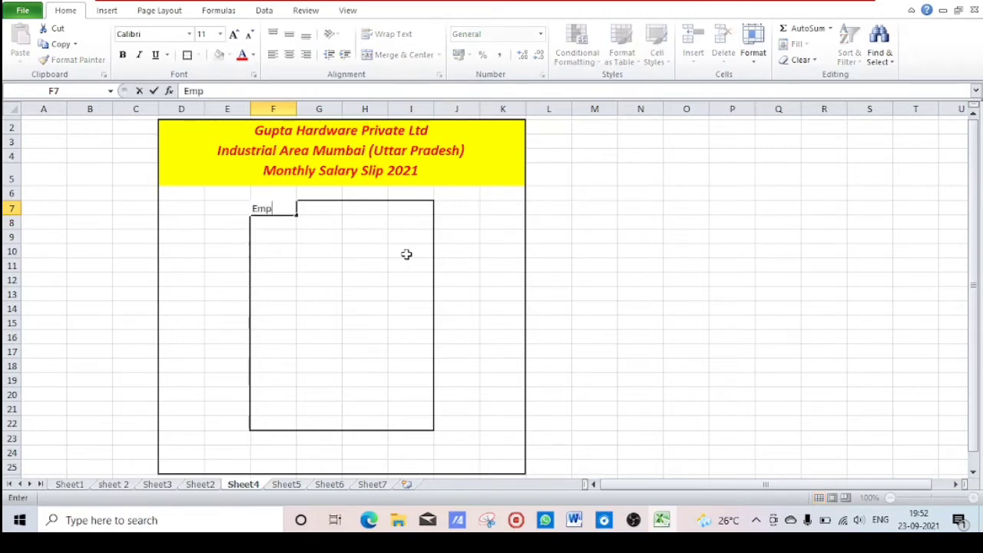
type(" Id")
key("Tab")
key("Tab")
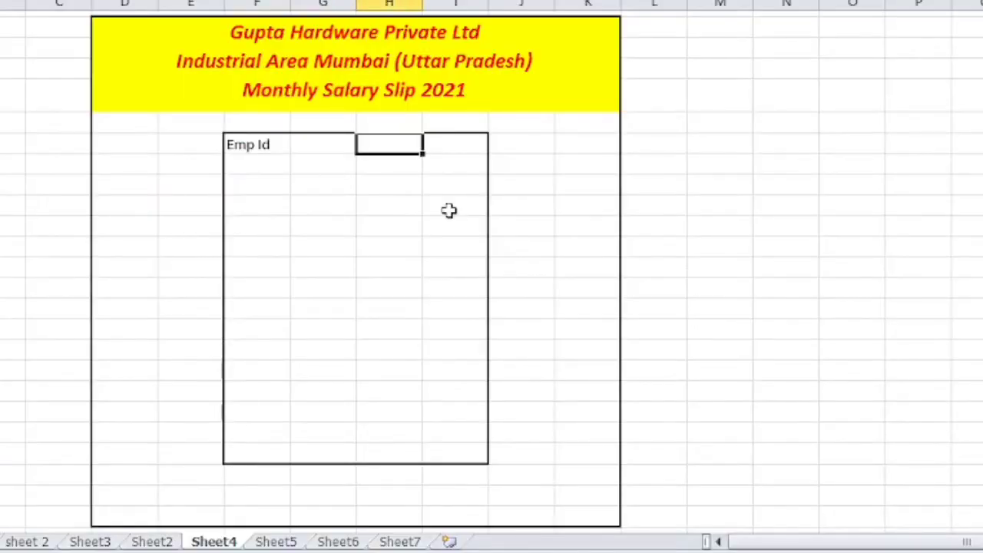
type("Emp")
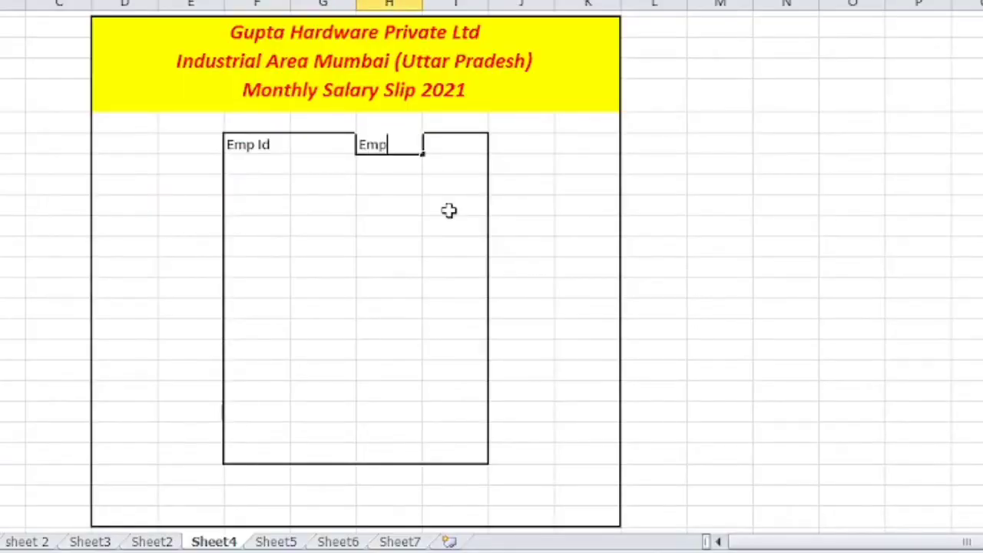
type(" Name")
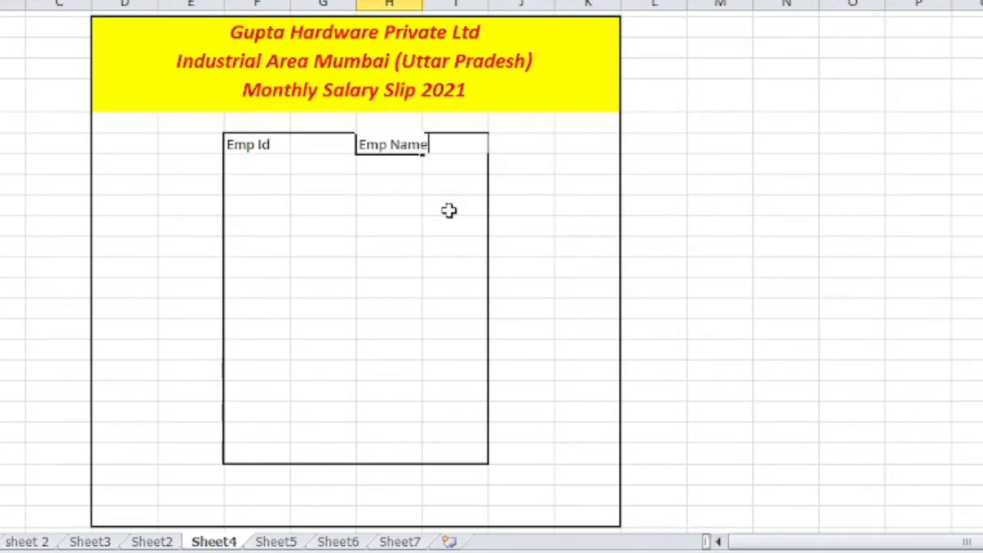
key("Return")
Step: Enter the labels "Desig" in F8 and "Month/Year" in H8
key("Left")
key("Left")
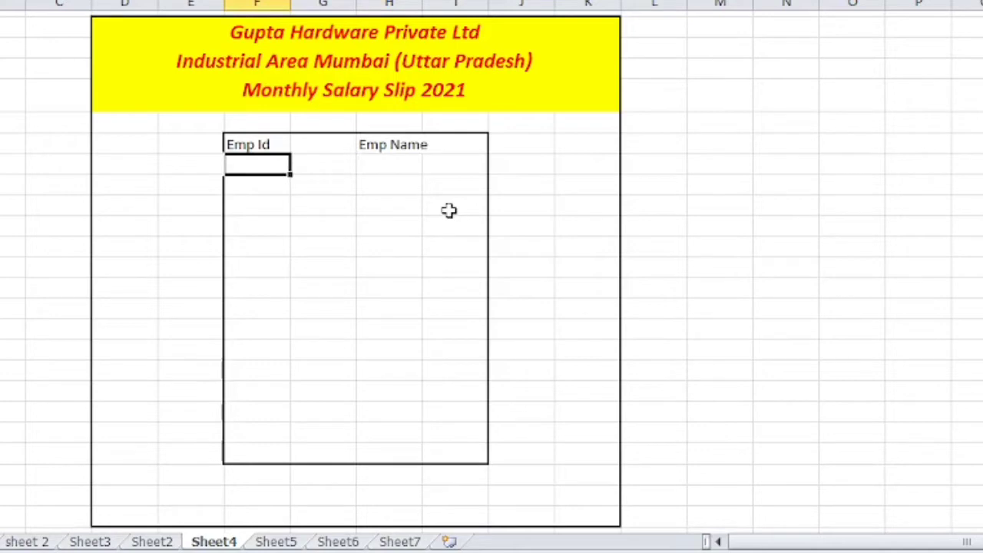
type("De")
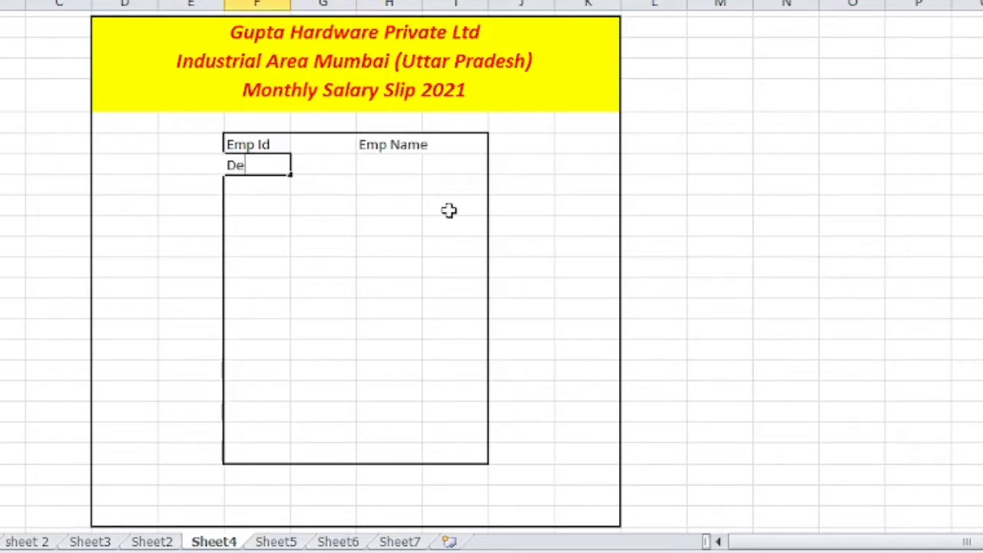
type("sig")
key("Tab")
key("Tab")
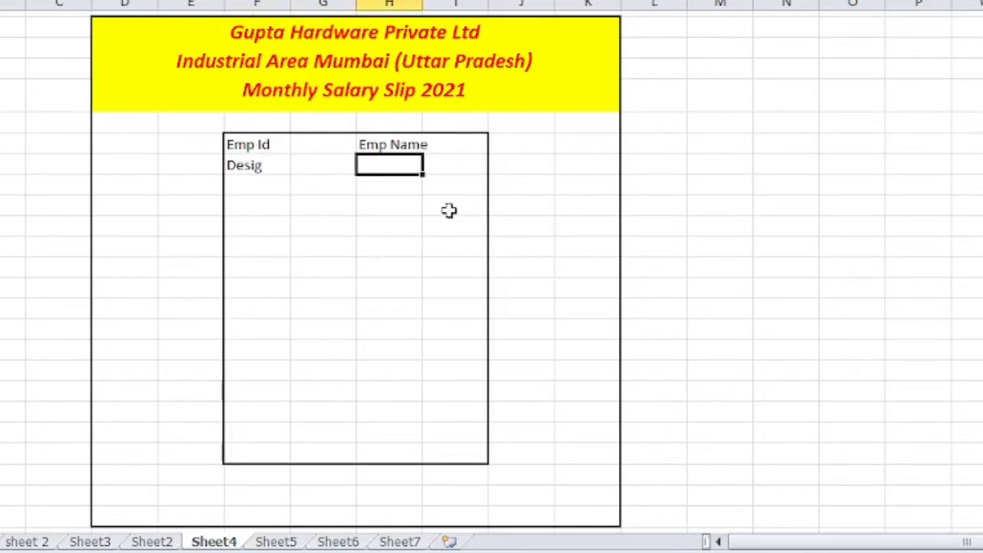
type("Mo")
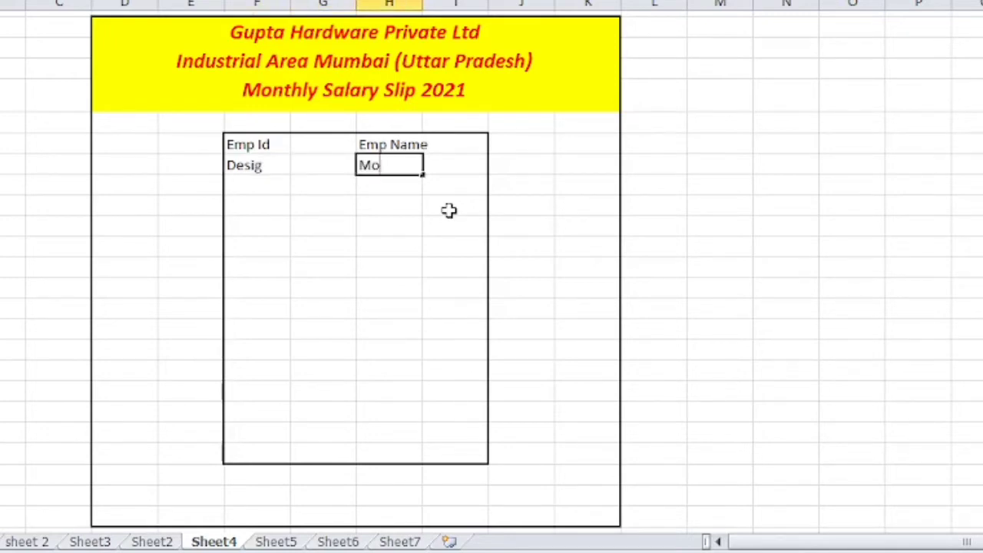
type("nth/Year")
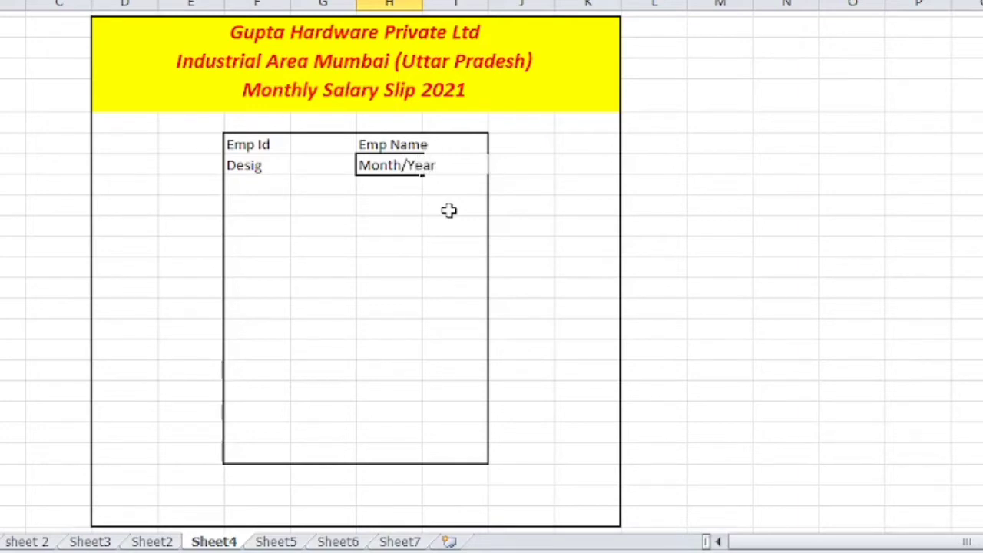
key("Return")
Step: Enter the column headings "Earning" in F11 and "Amount" in G11
key("Left")
key("Left")
key("Down")
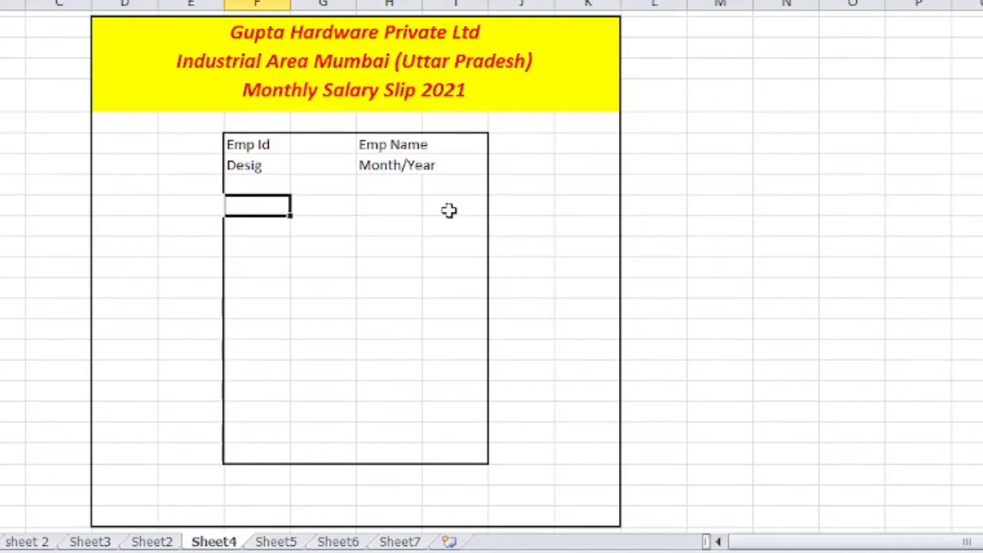
key("Down")
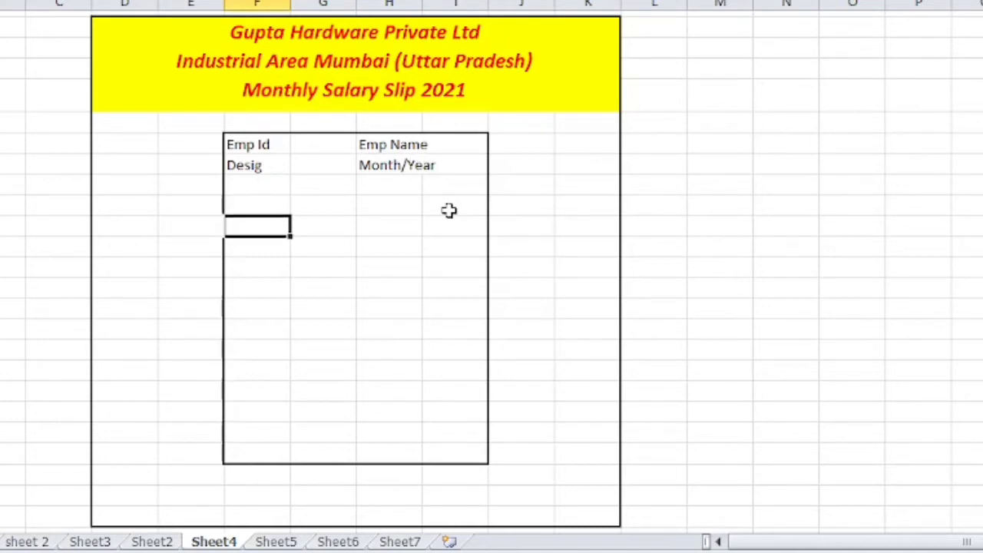
type("E")
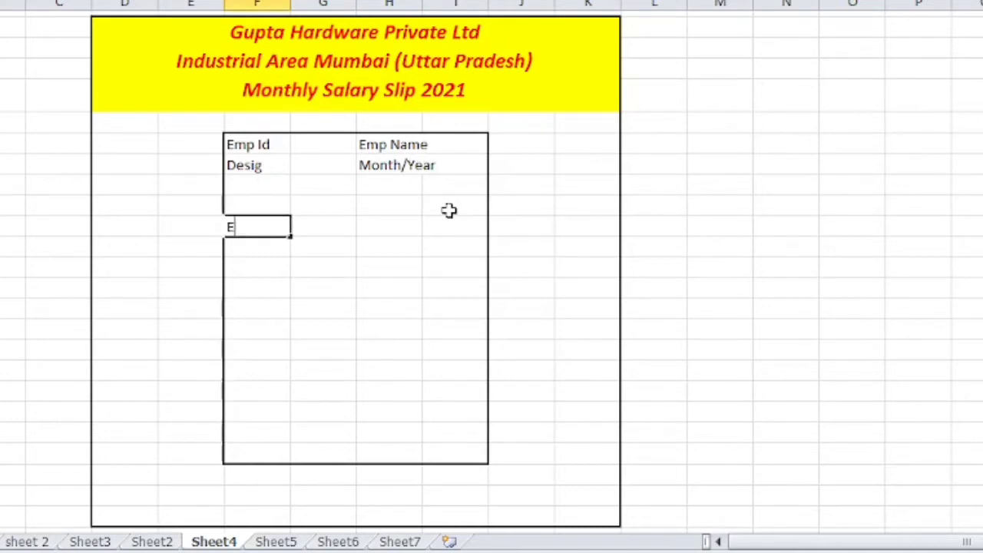
type("arning")
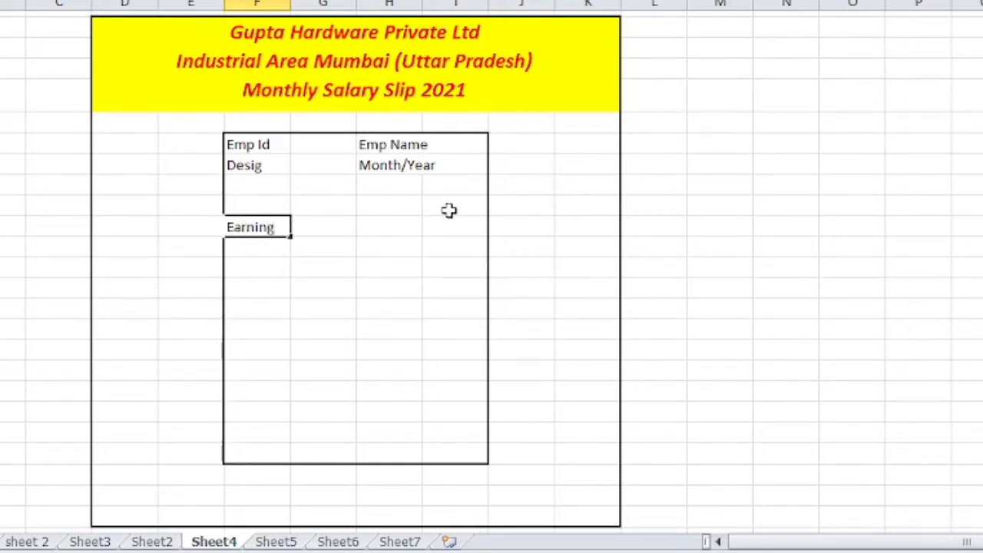
key("Tab")
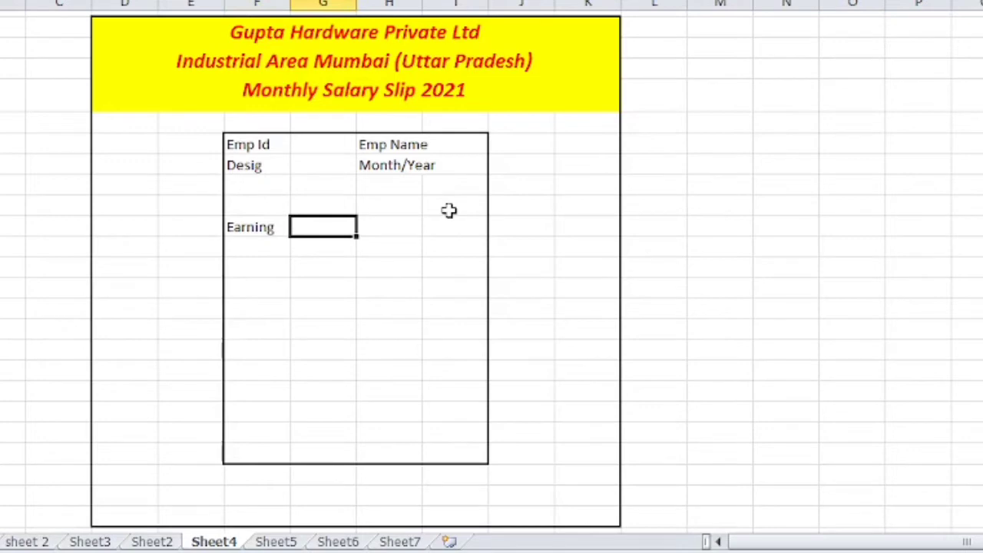
type("A")
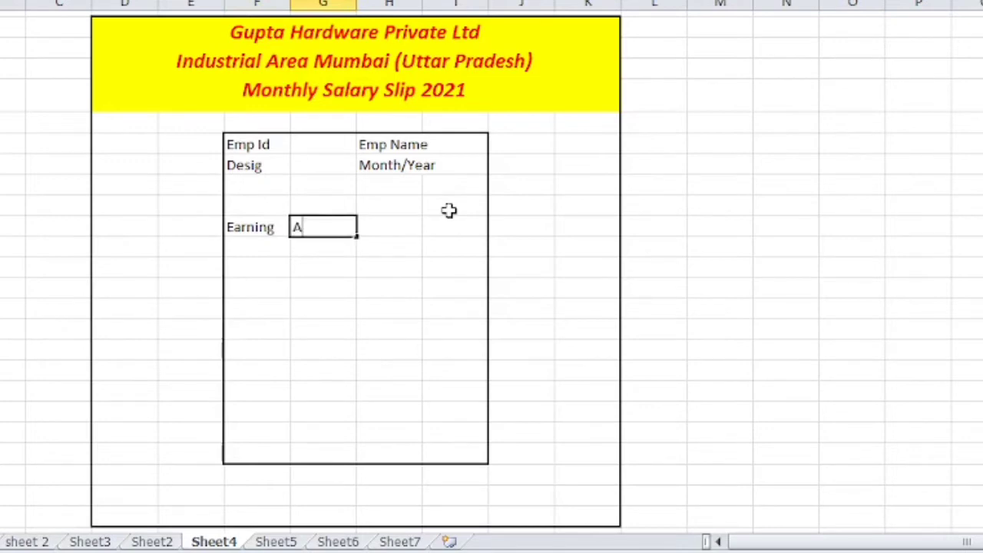
type("mount")
key("Tab")
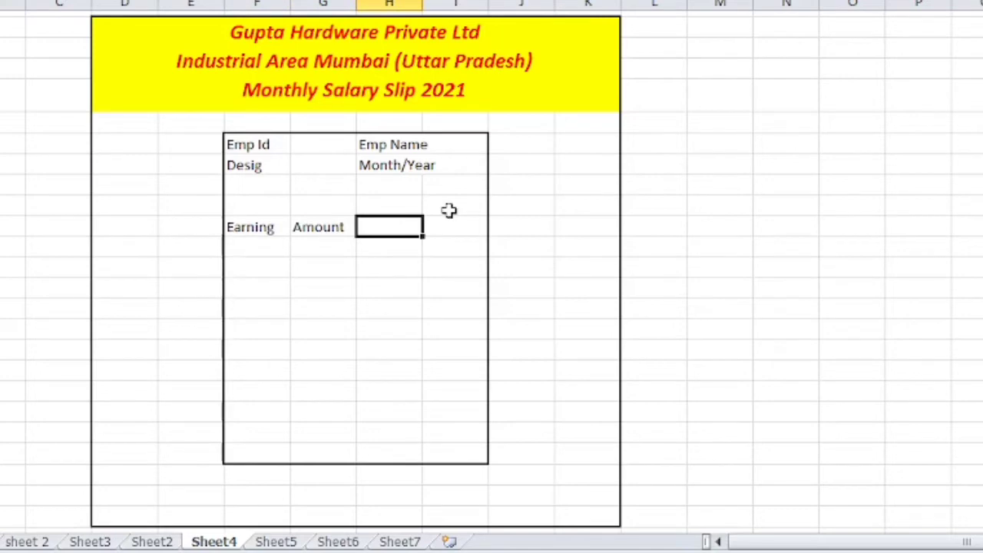
Step: Add the deduction headings "Dedu" in H11 and "Amount" in I11
type("DE")
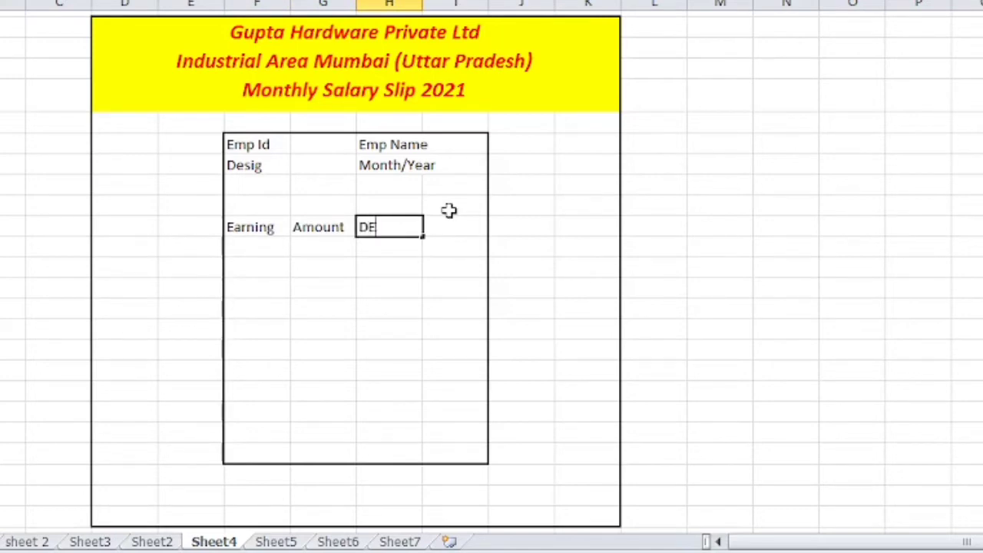
key("BackSpace")
type("edu")
key("Tab")
type("A")
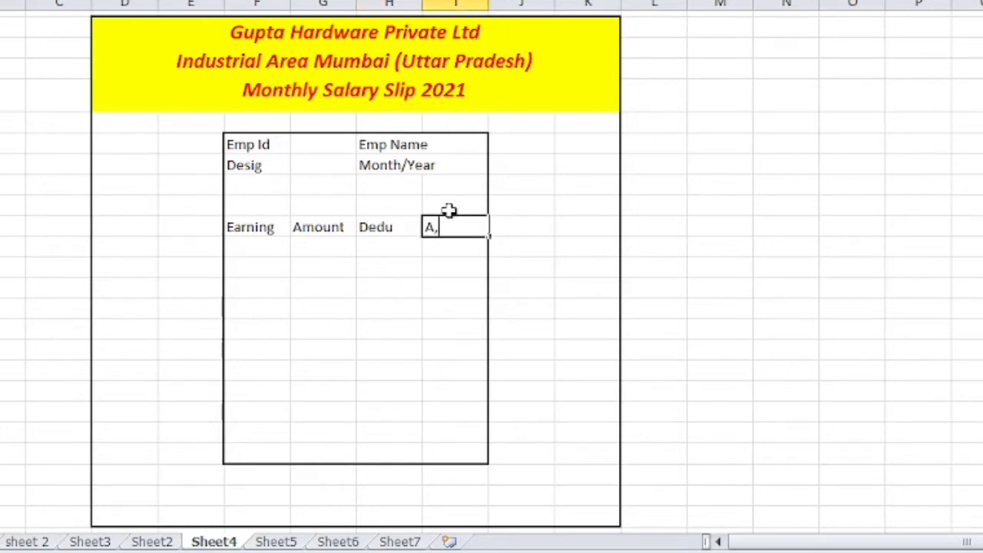
type("mount")
key("Return")
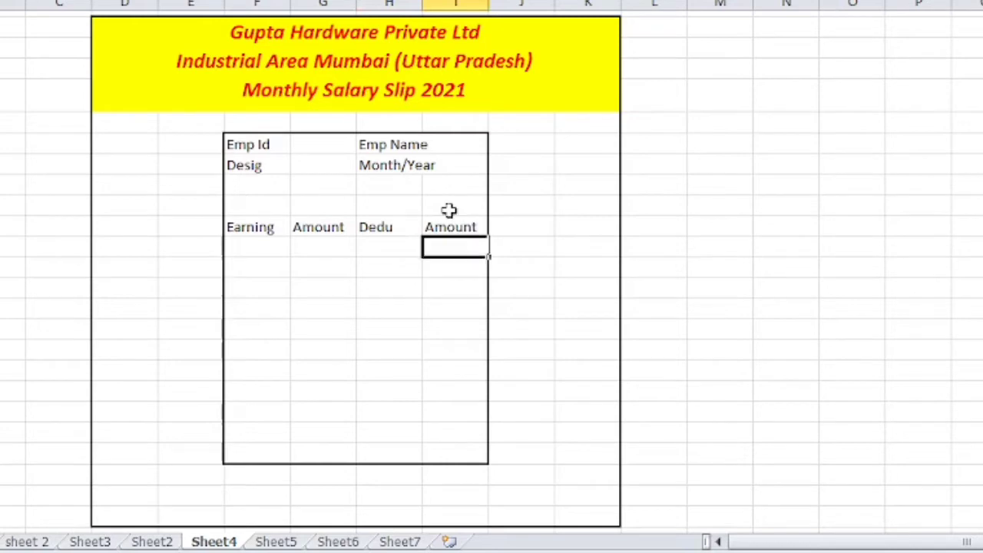
Step: Fill the heading row F11:I11 with light green, make its text bold, and select F12
key("Left")
key("Left")
key("Left")
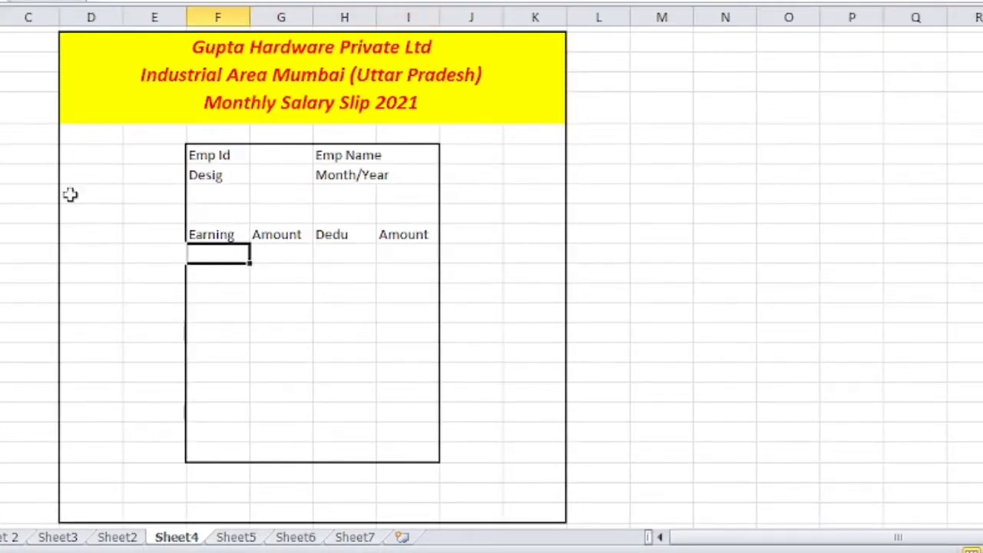
left_click(224, 234)
left_click_drag(225, 234, 402, 234)
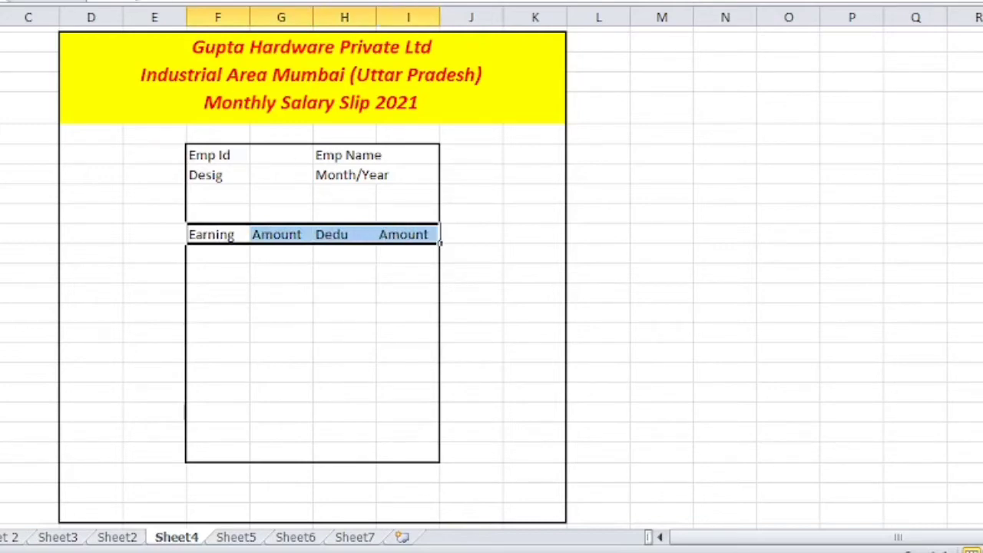
left_click(158, 1)
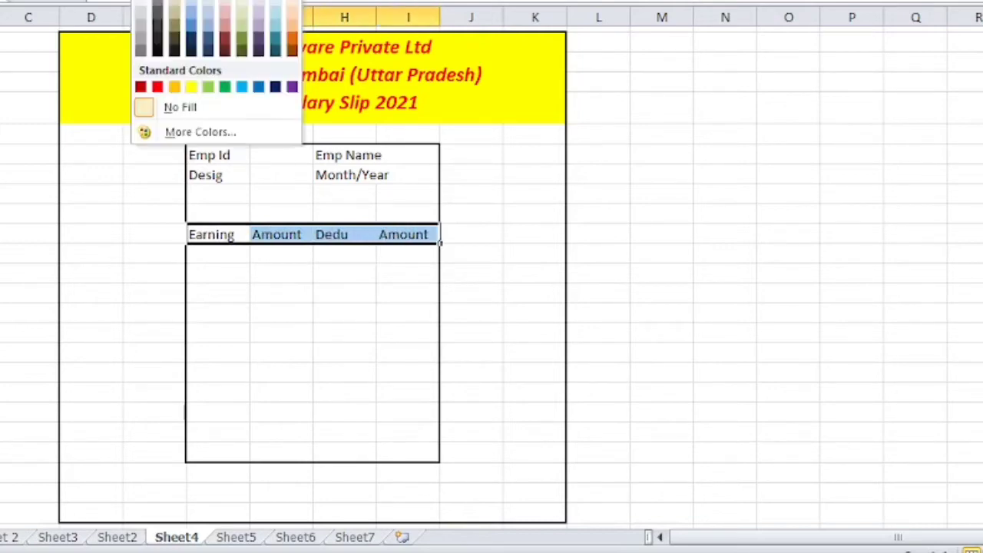
left_click(206, 88)
left_click(599, 257)
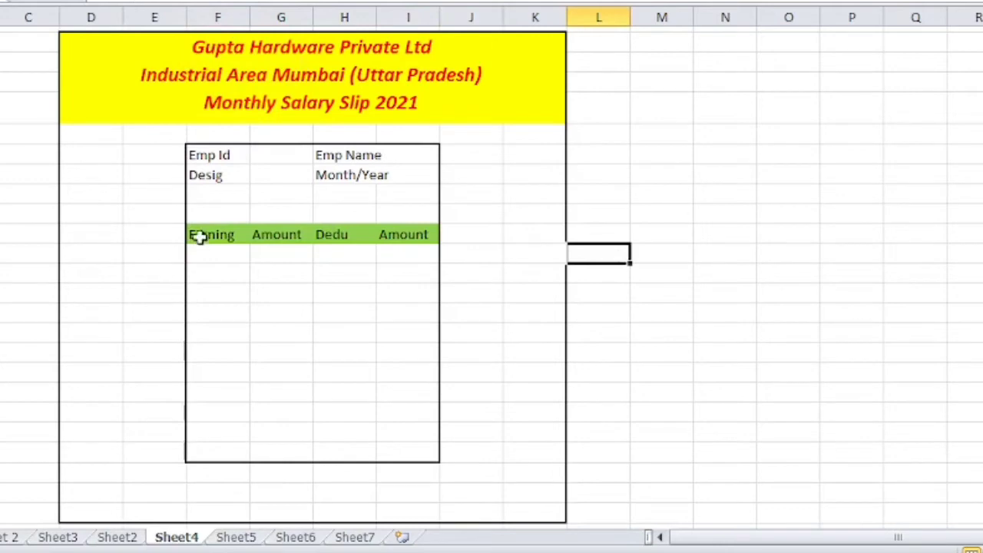
left_click_drag(198, 236, 389, 231)
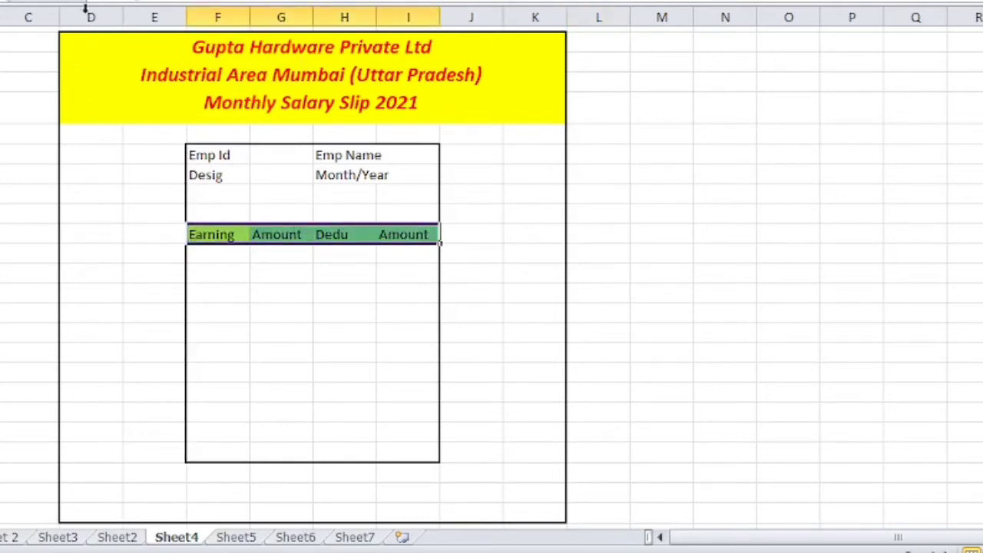
left_click(192, 257)
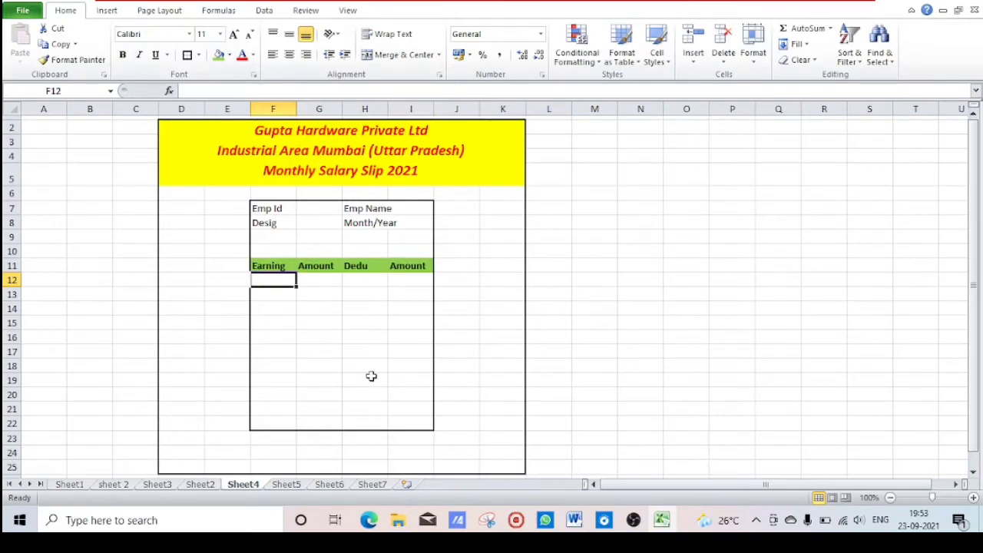
Step: Consult the salary headings on Sheet2, then enter the earning labels "Basic" in F12 and "Over time" in F13 of Sheet4
left_click(199, 484)
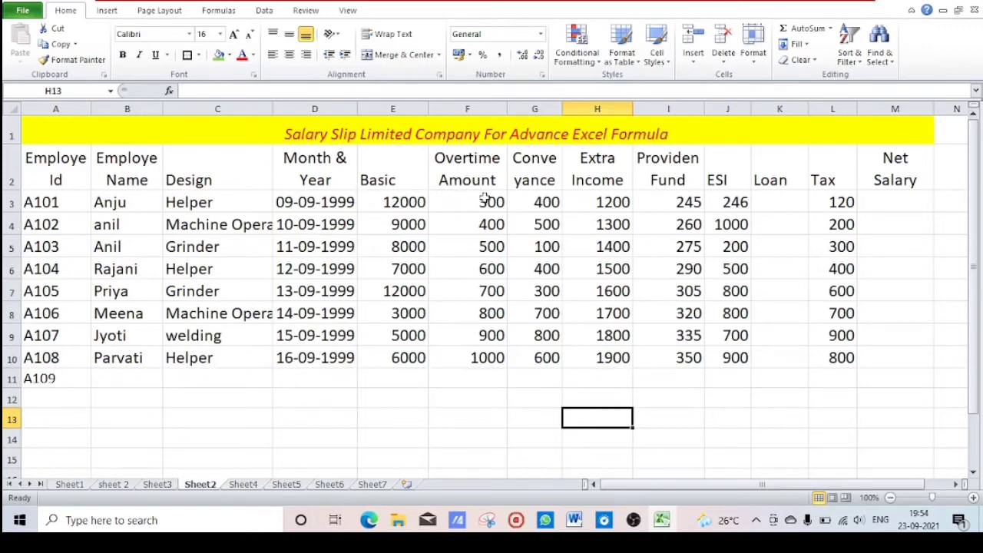
left_click(245, 483)
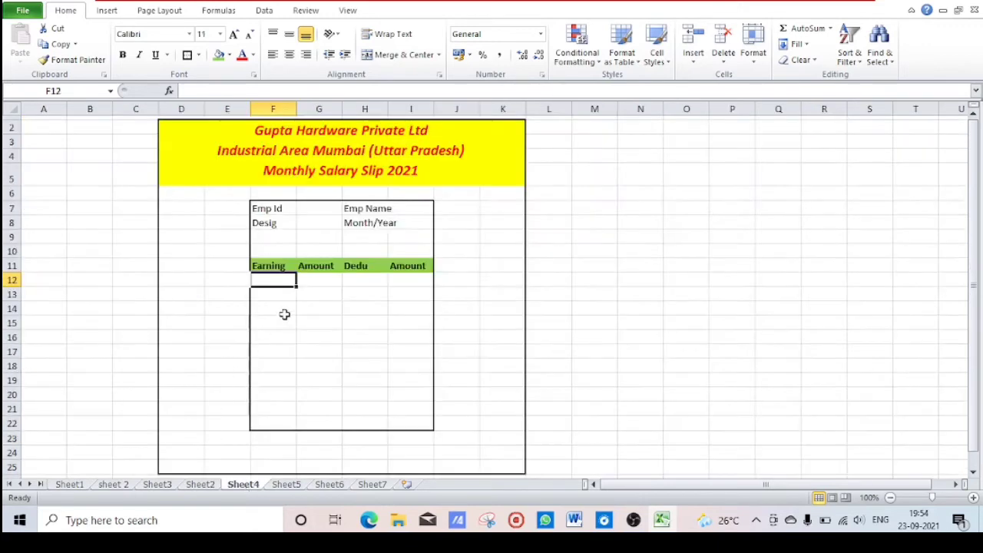
left_click(278, 294)
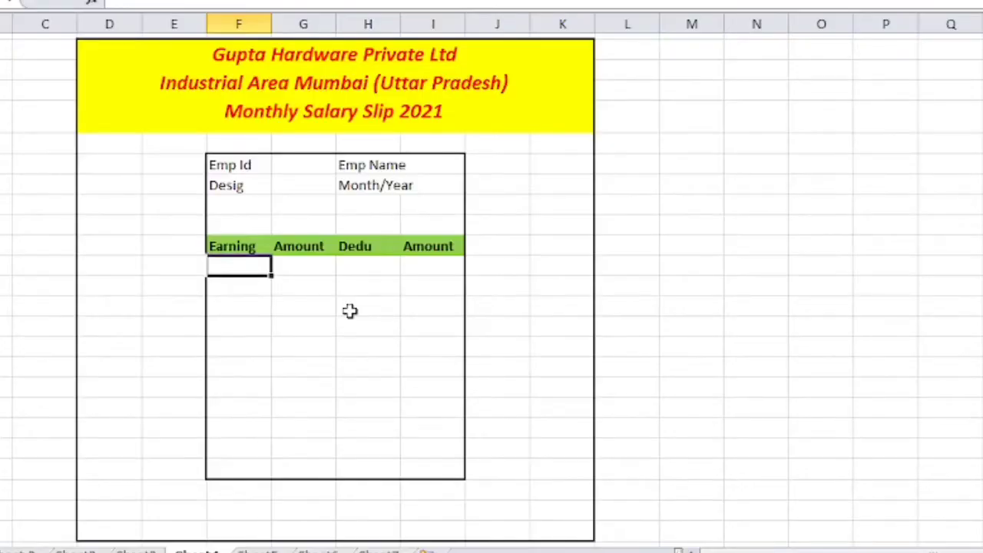
type("Basi")
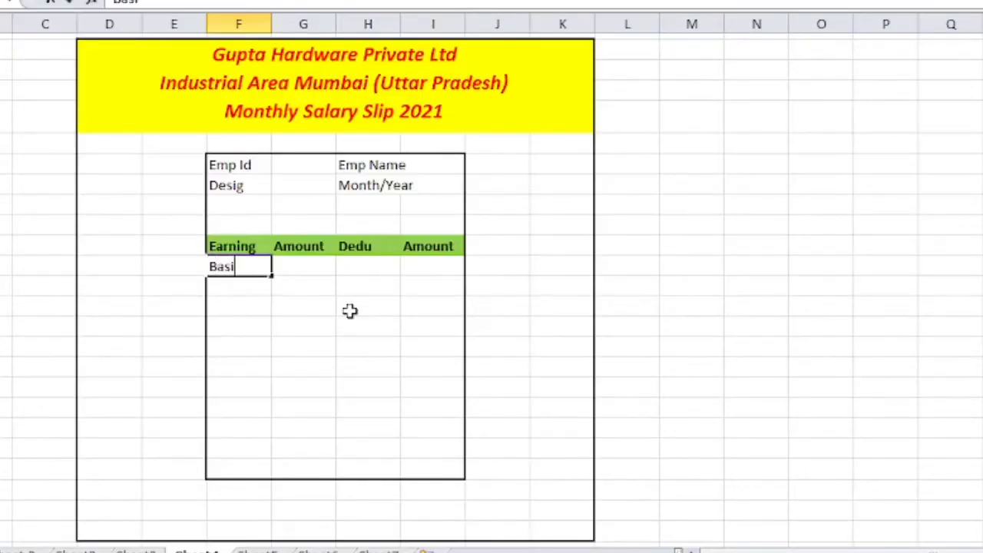
type("c")
key("Return")
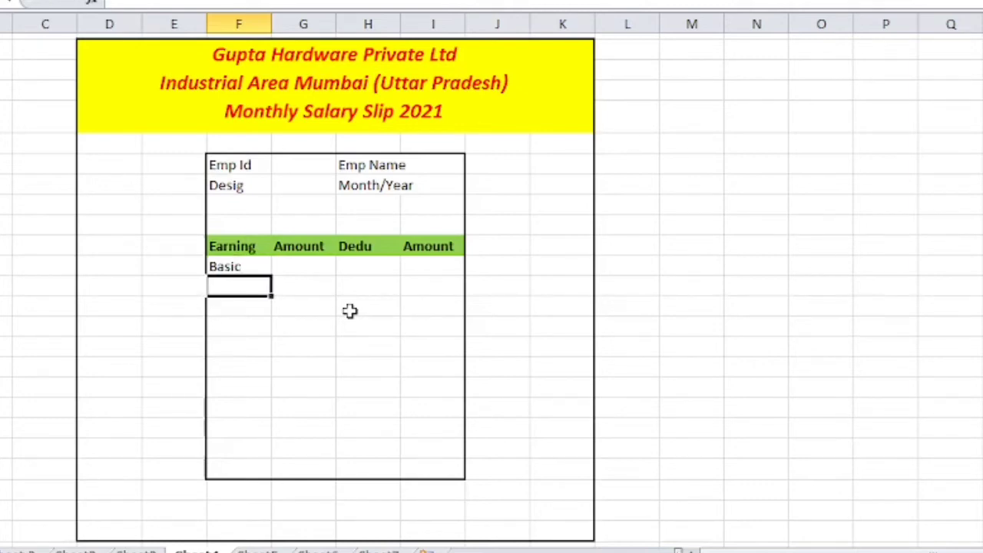
type("Ov")
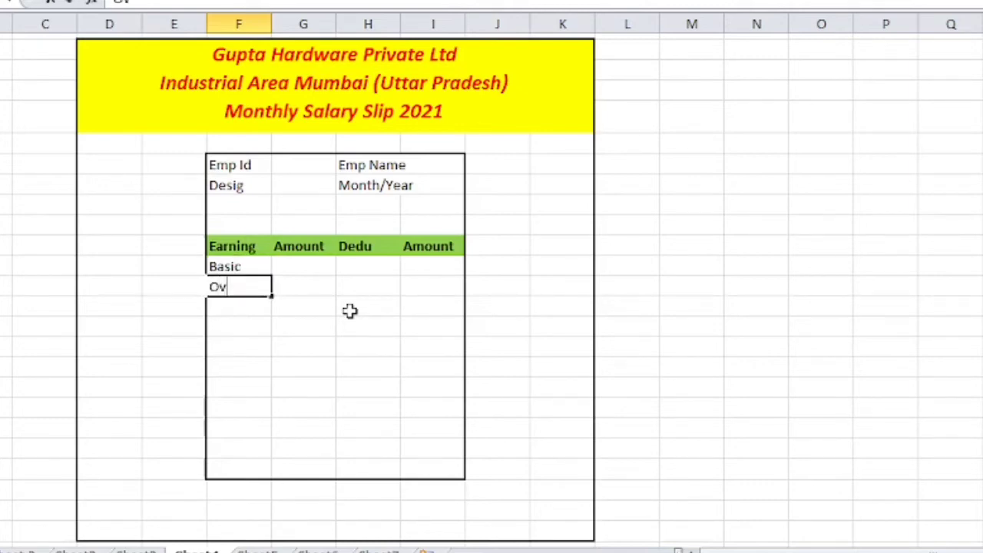
type("er time")
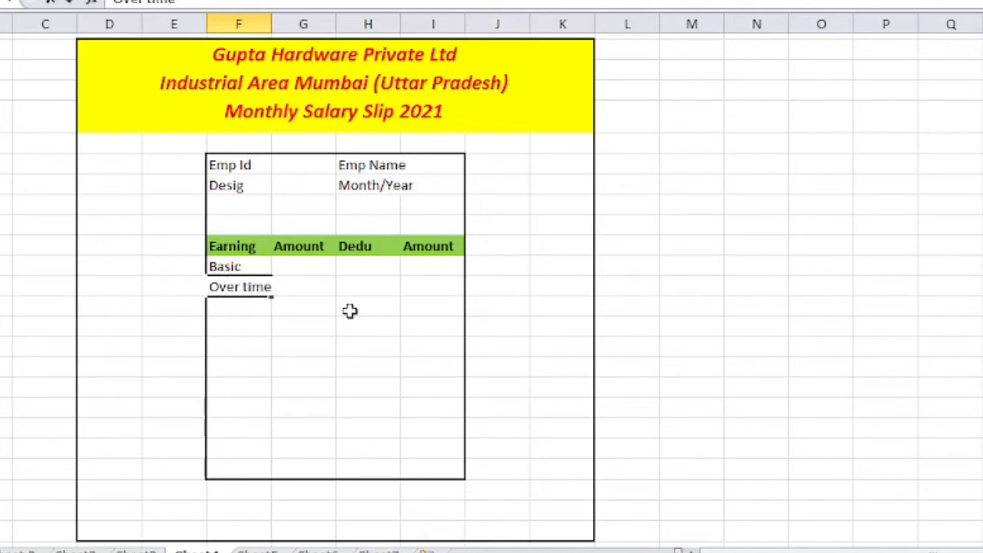
key("Return")
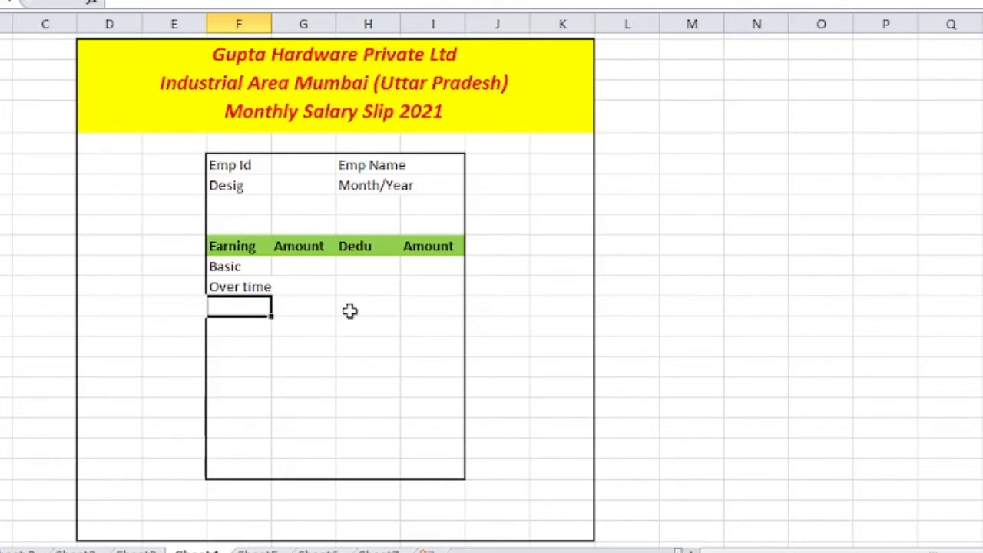
Step: Enter the earning labels "ConveyAnce" in F14 and "Extra Inco" in F15
type("Con")
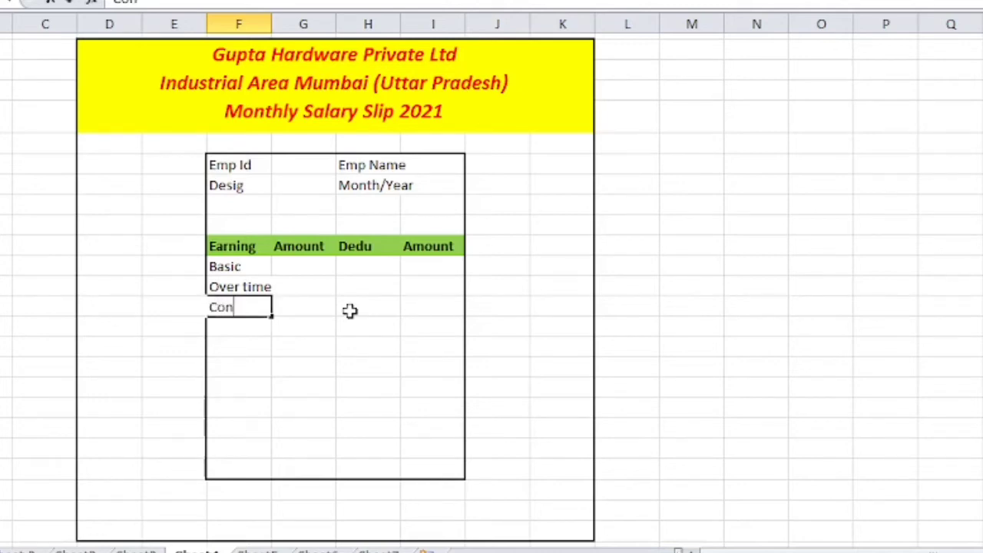
type("vey")
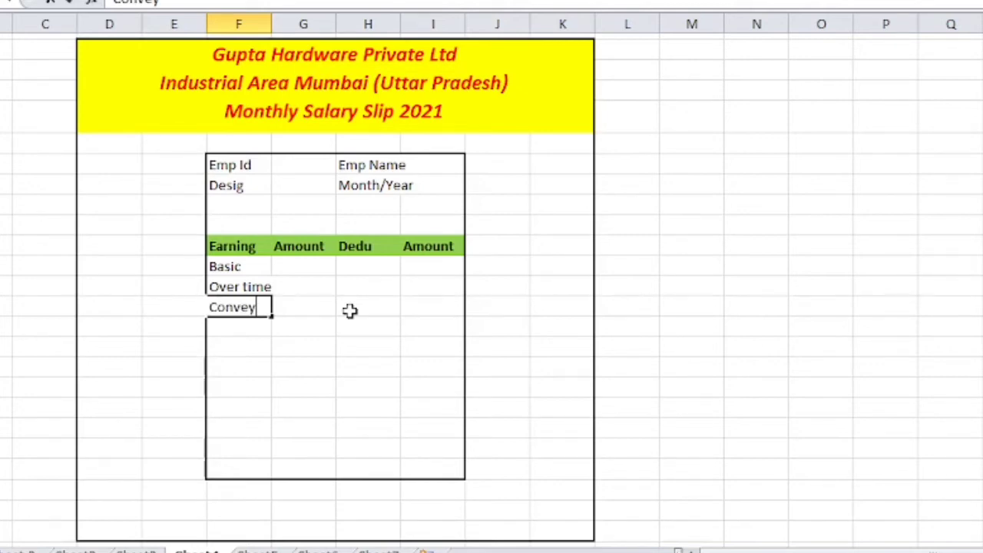
type("Ance")
key("Return")
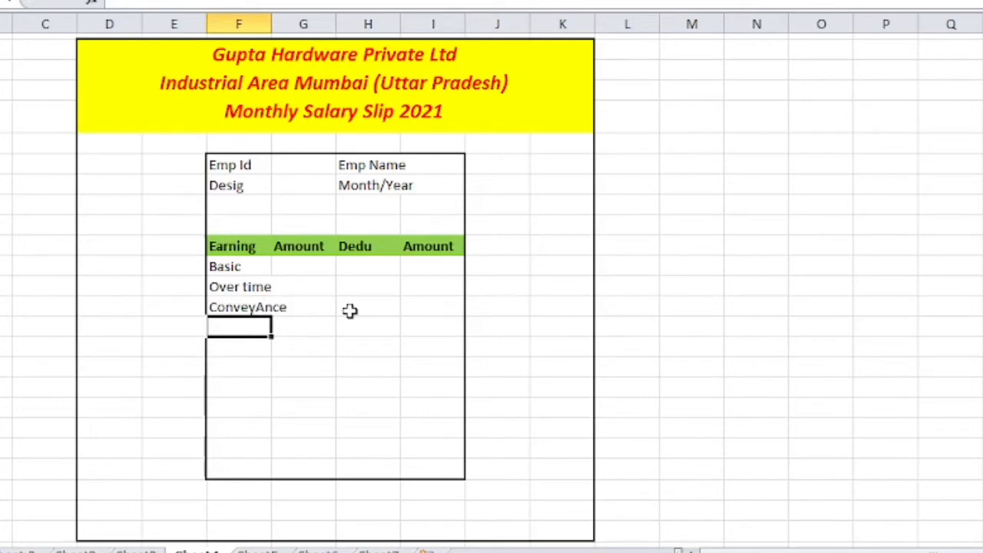
type("Ext")
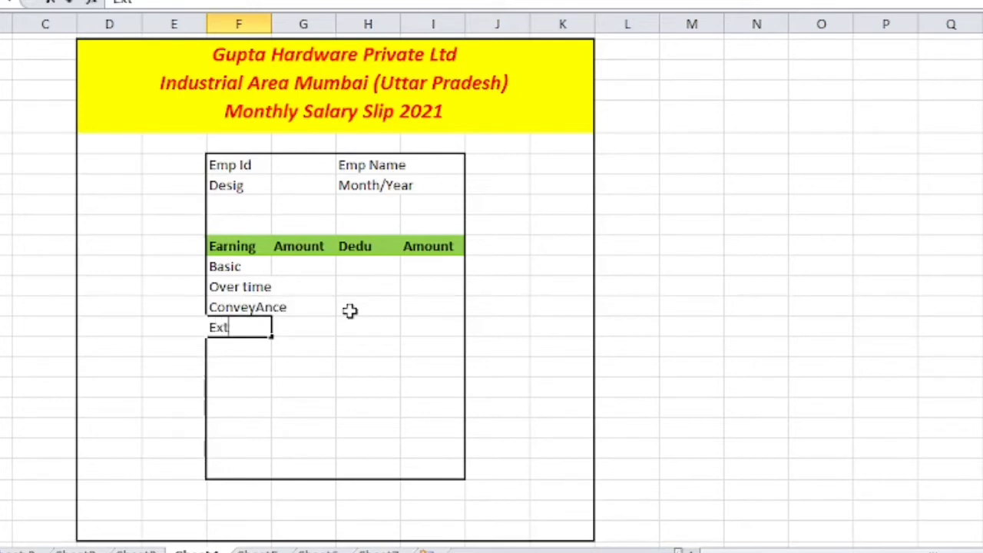
type("ra Inco")
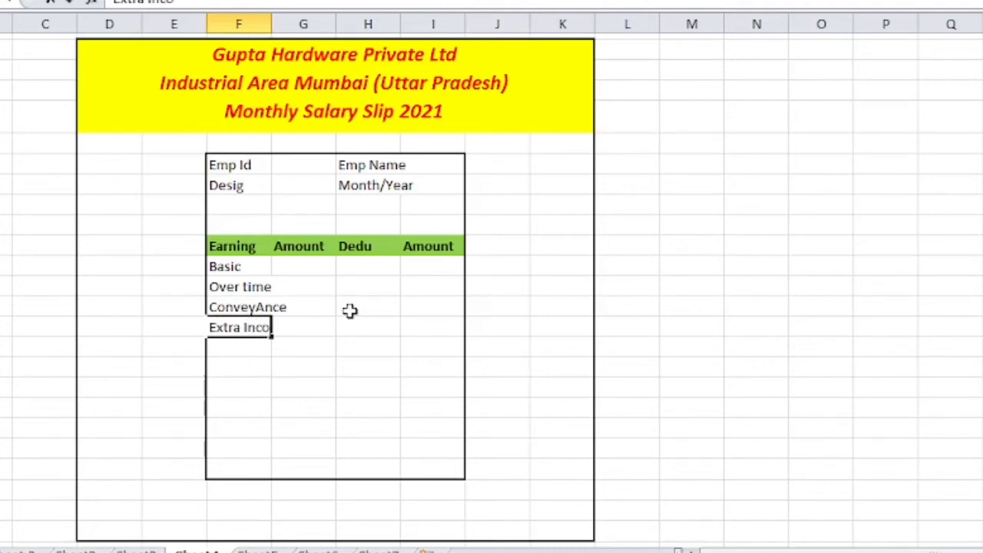
key("Return")
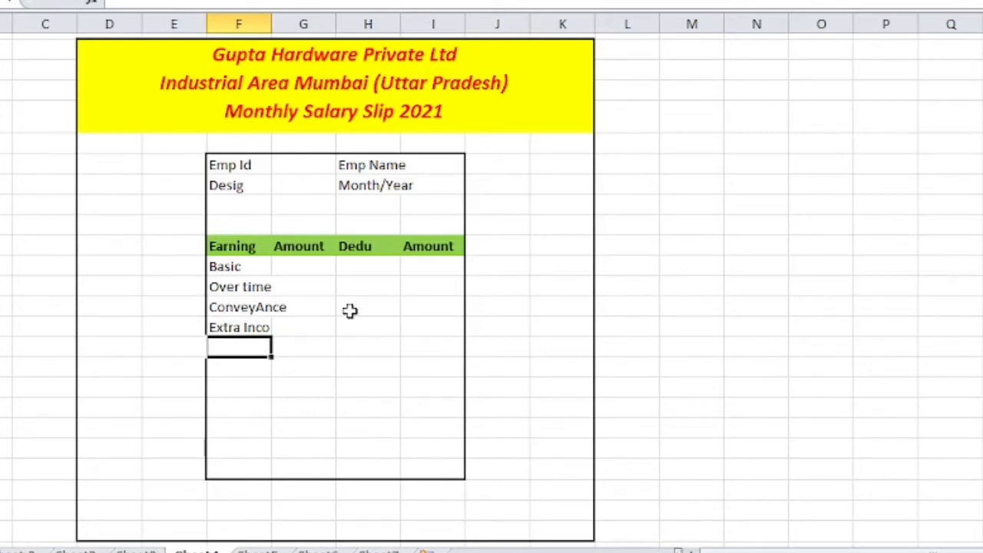
Step: Enter the label "Total Addi" in F17, leaving one blank row below the earning items
key("Return")
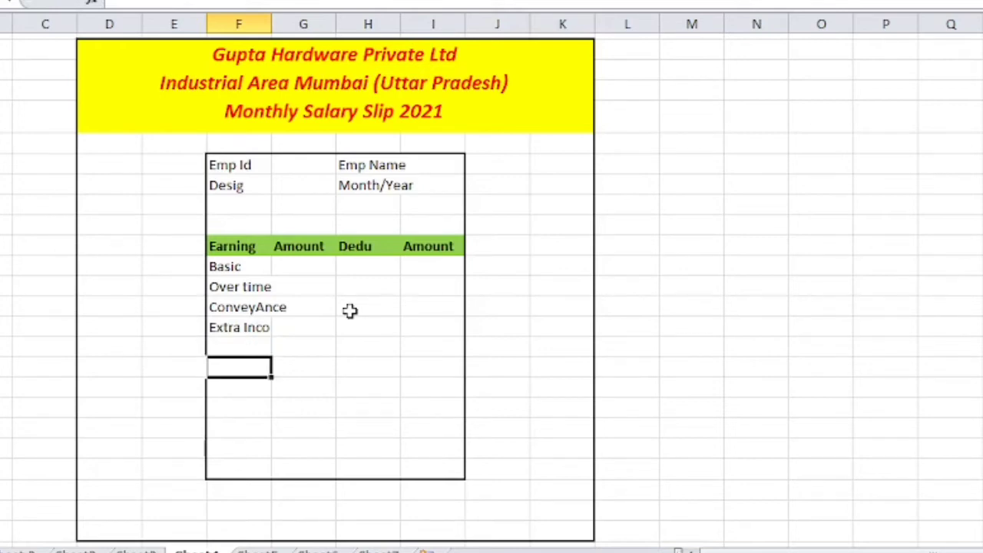
type("Tota")
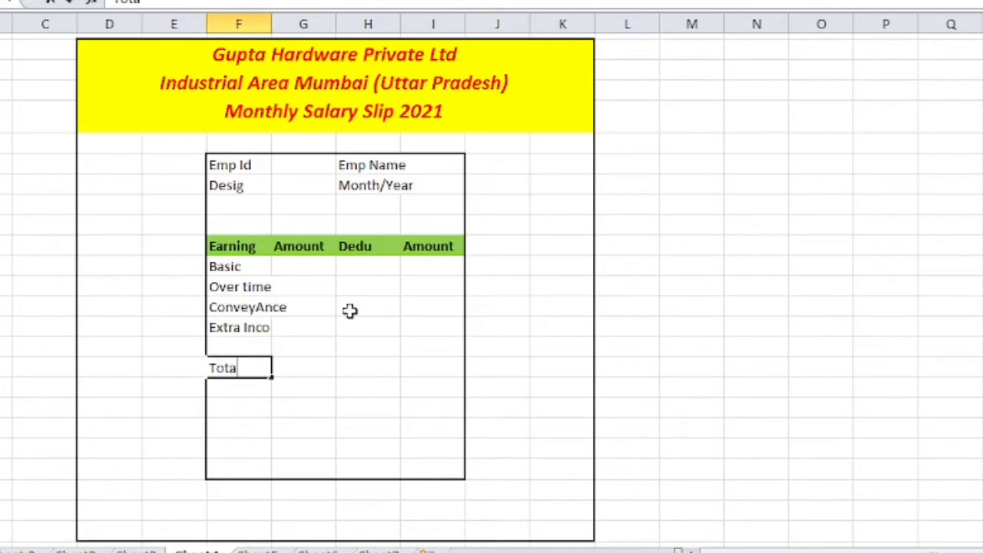
type("l Addi")
Step: Enter the deduction labels "Provi fund" in H12 and "E.S.I" in H13
left_click(356, 274)
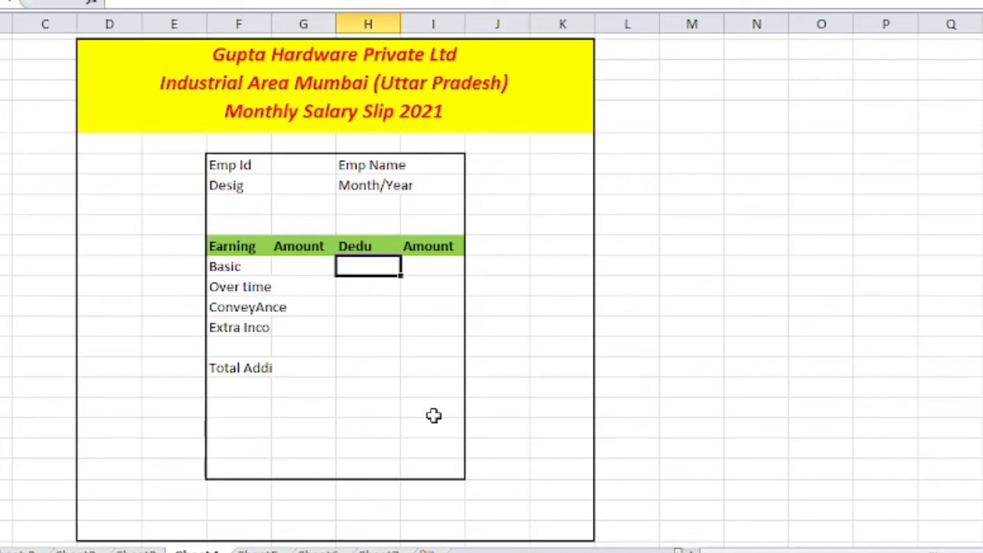
type("P")
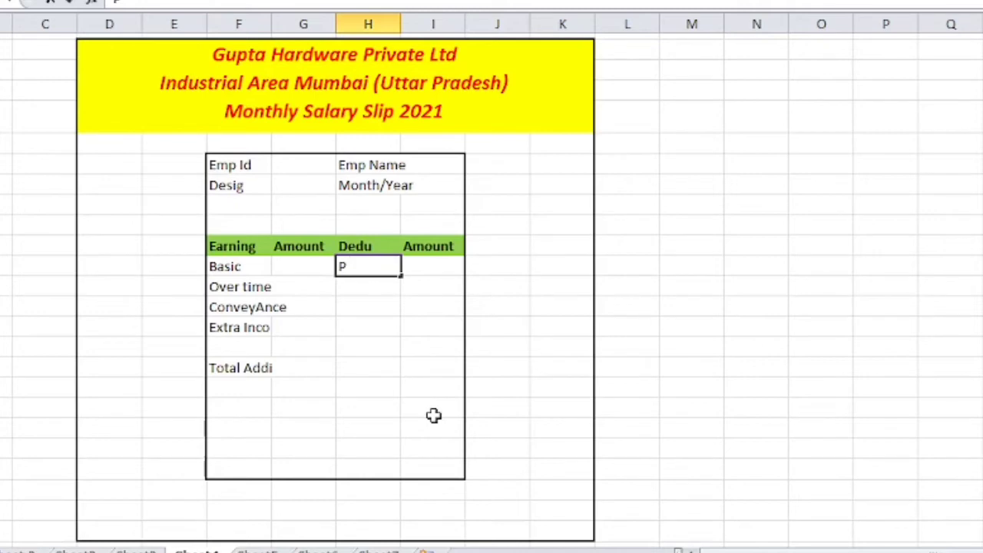
type("rovi fund")
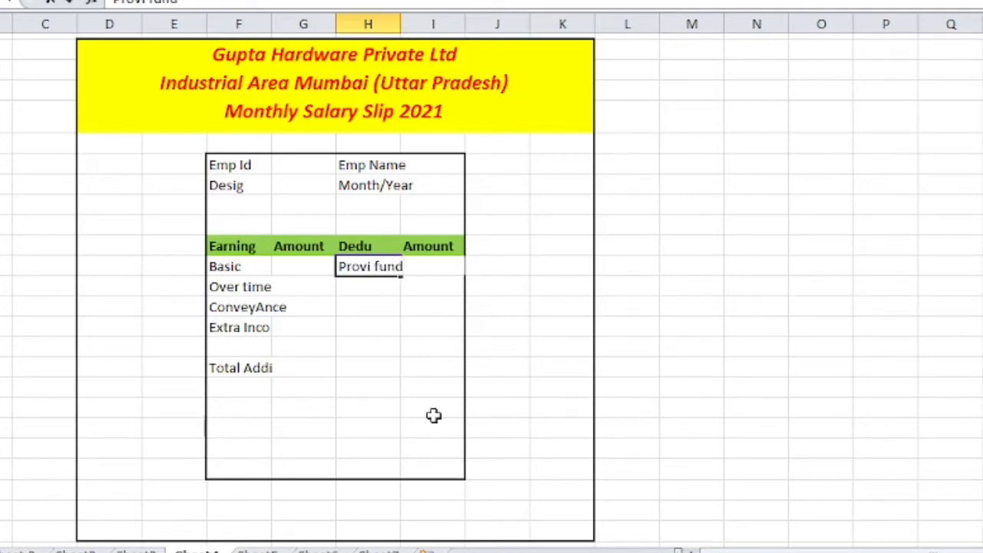
key("Return")
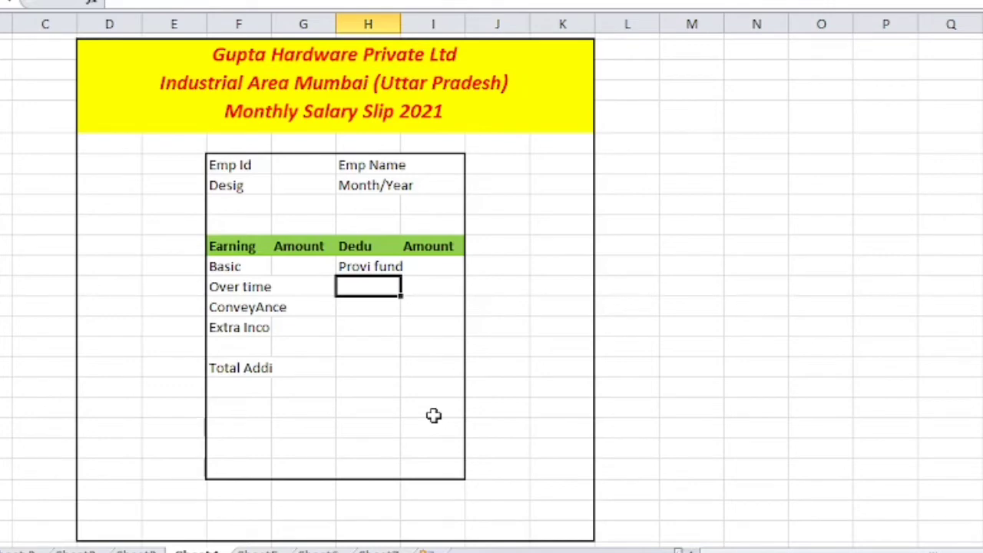
type("E.")
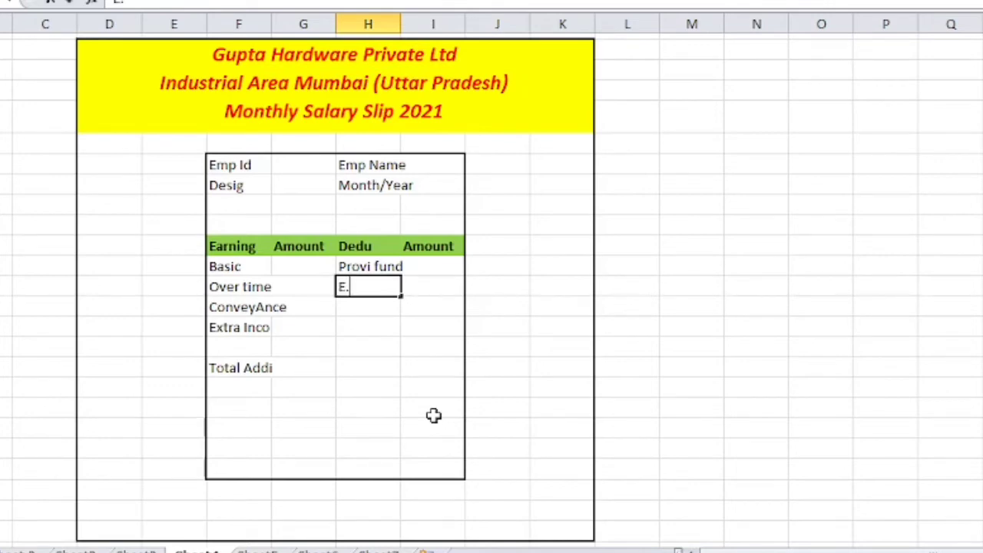
type("S.I")
key("Return")
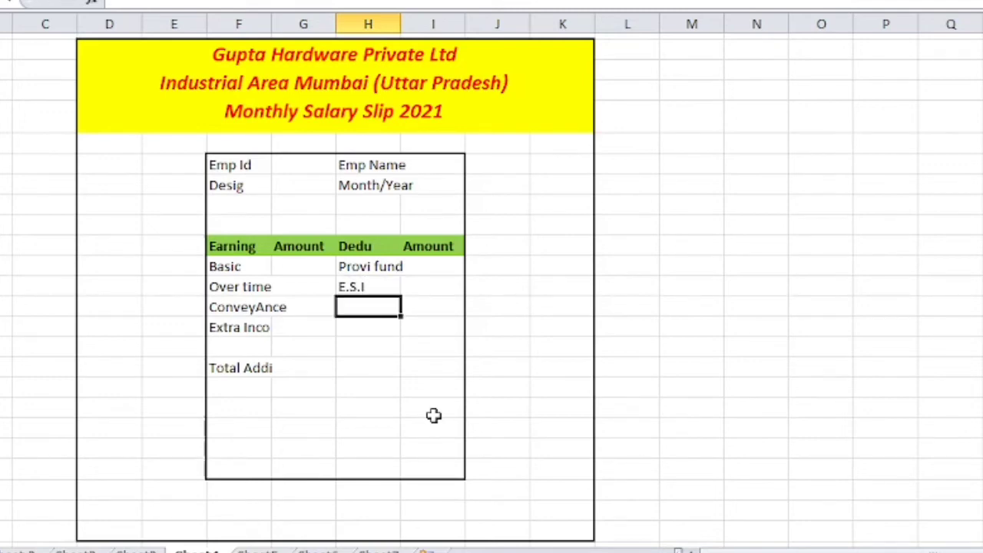
Step: Add the deduction labels "Loan" in H14 and "Tax" in H15
type("Loan")
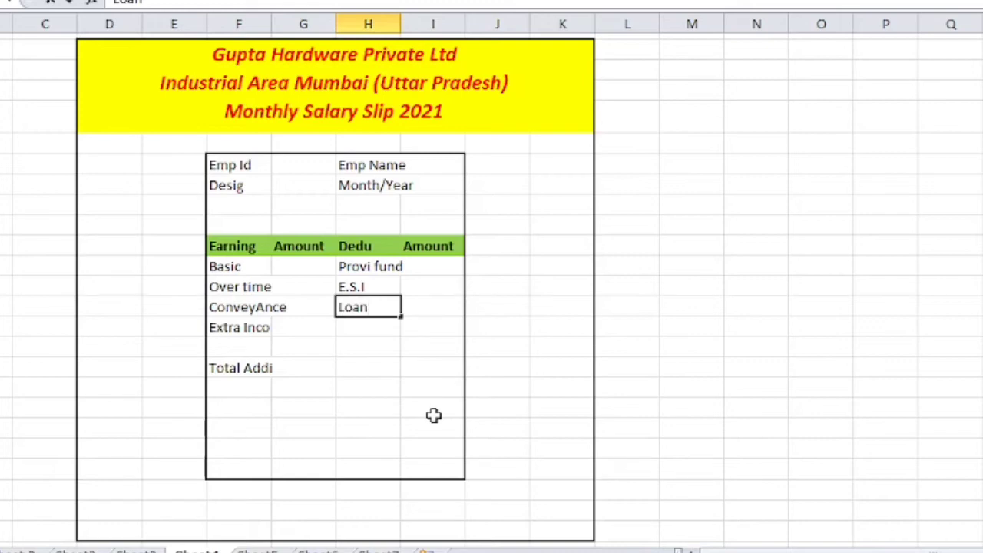
key("Return")
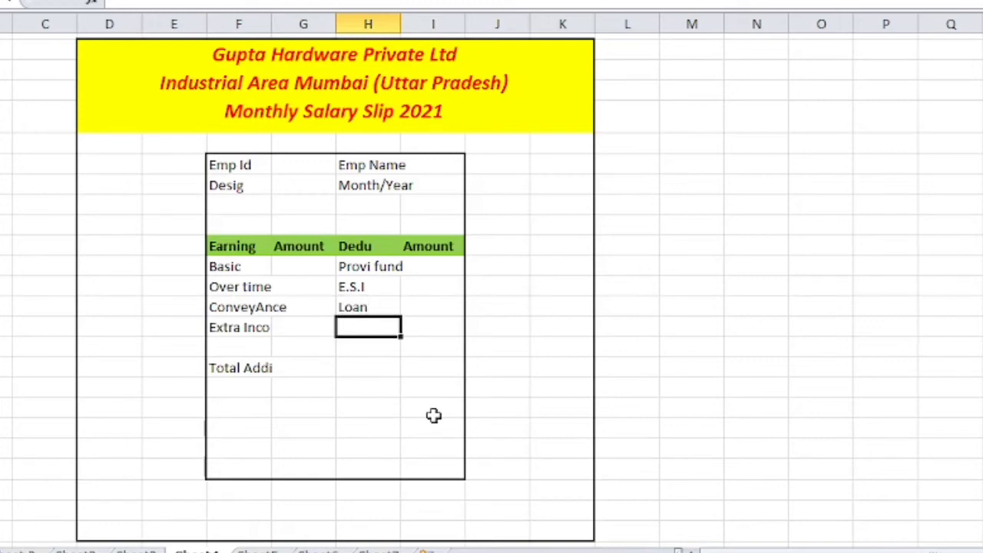
type("Tax")
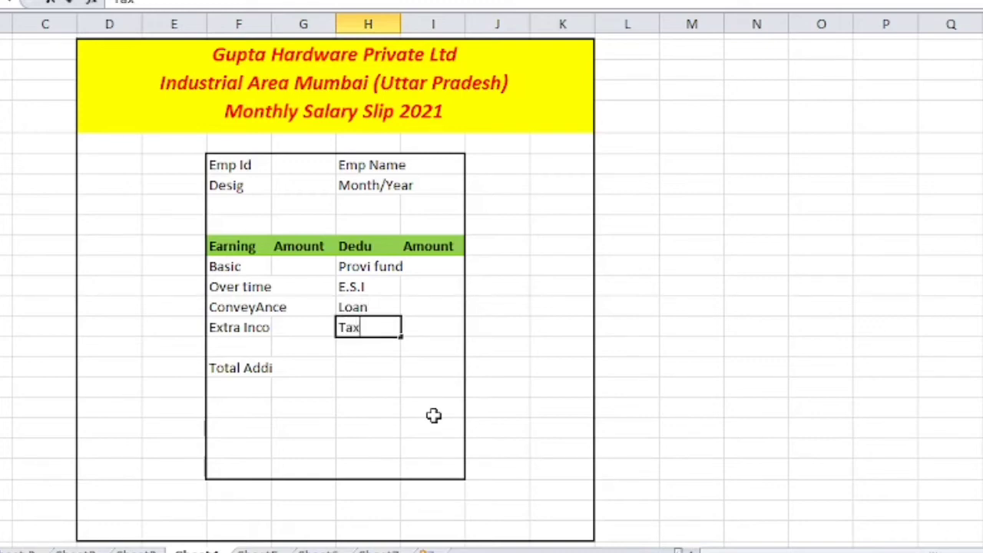
key("Return")
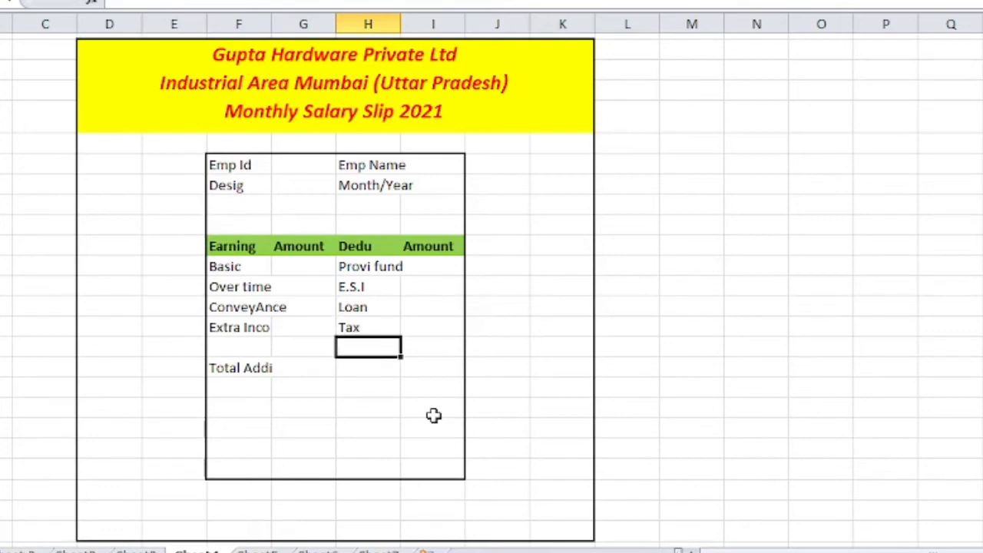
Step: Enter the label "Total Dedu" in H17, on the same row as the earnings total label
key("Down")
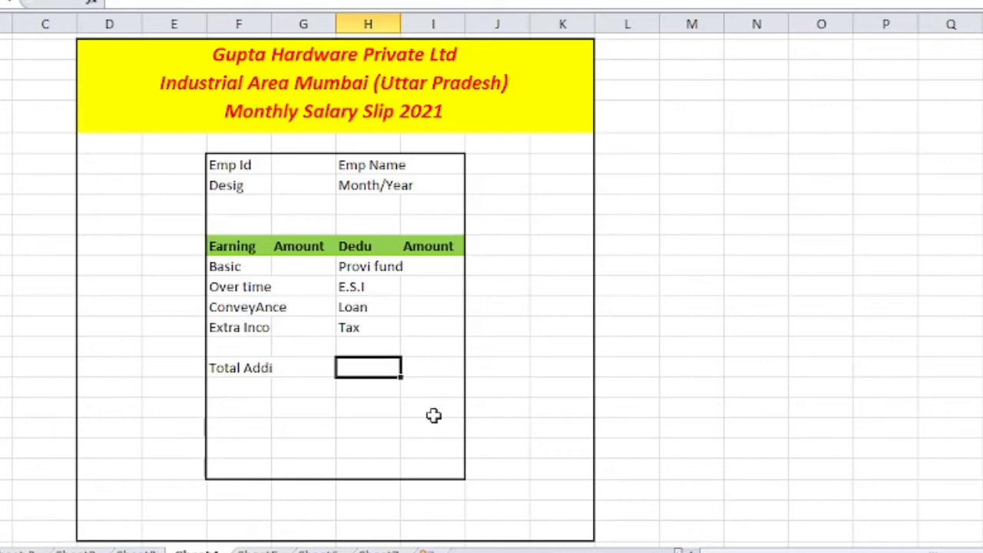
type("Total")
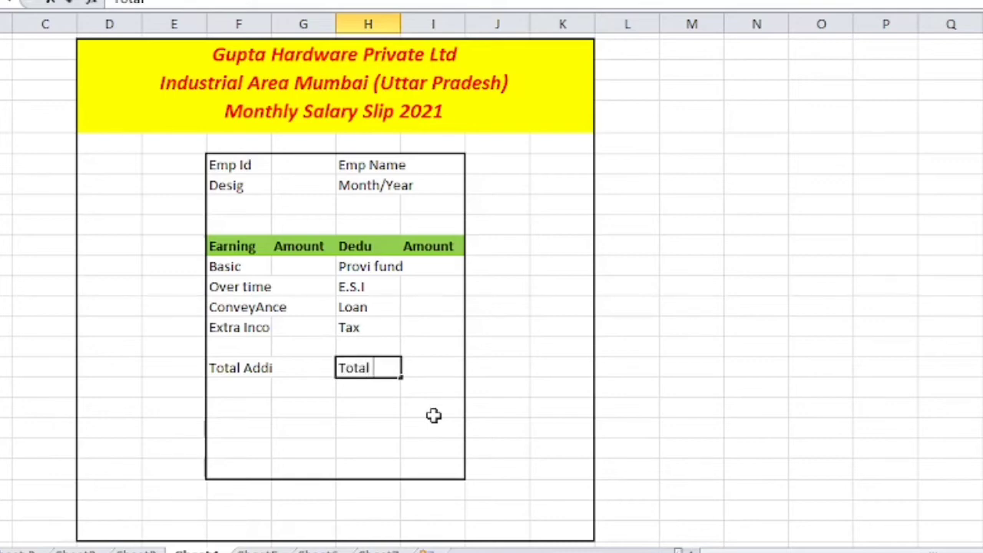
type(" Dedu")
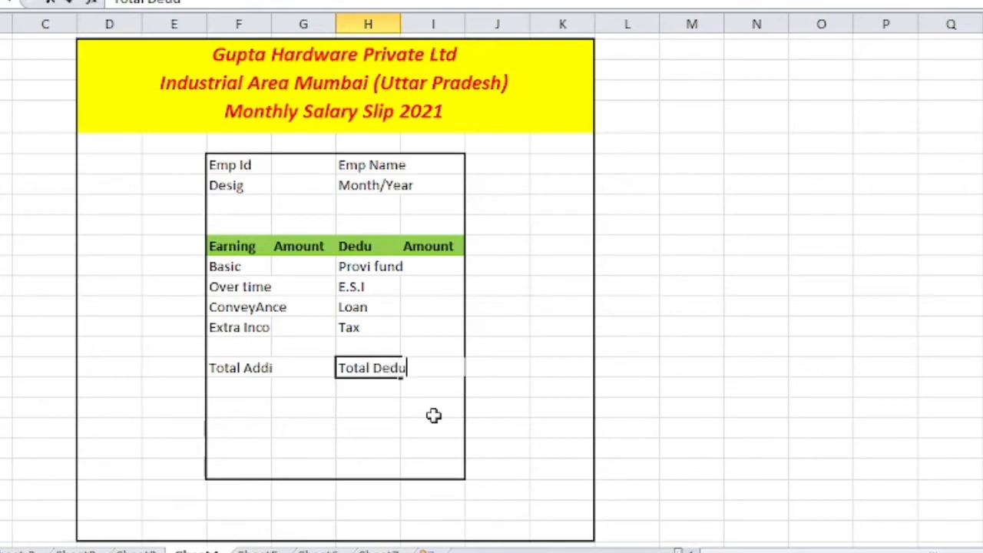
key("Return")
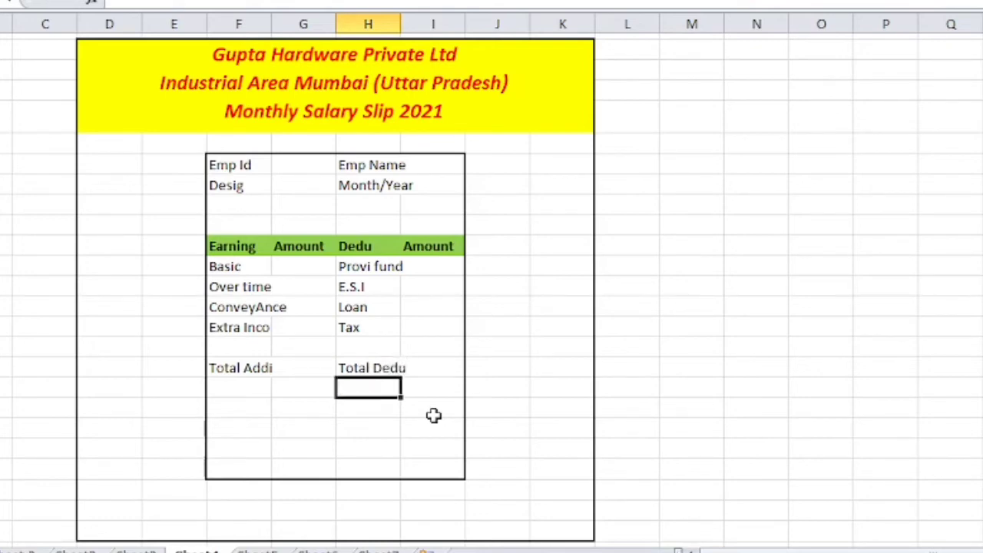
Step: Enter the label "Net Salary" in H19 and select G12, the amount cell beside "Basic"
key("Down")
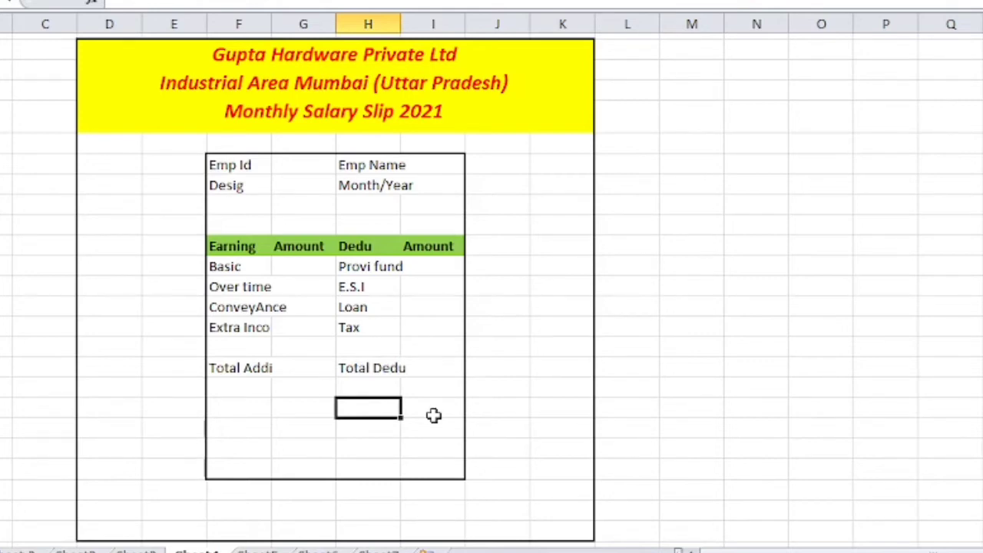
type("Net S")
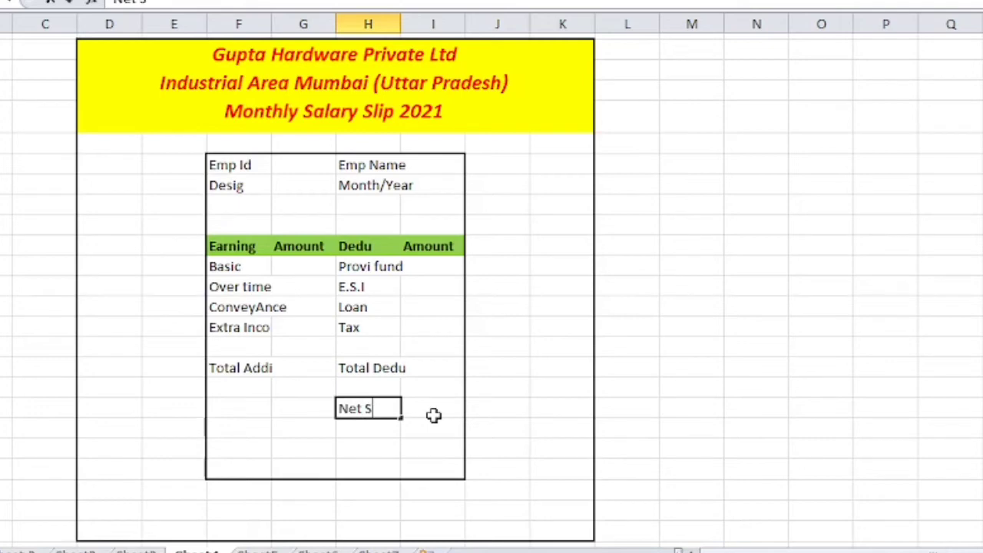
type("alary")
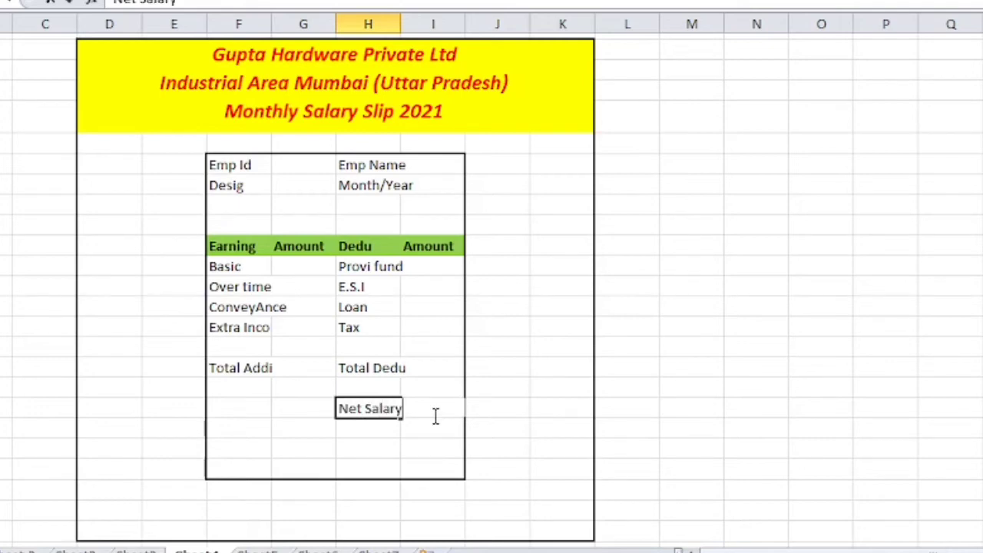
left_click(543, 347)
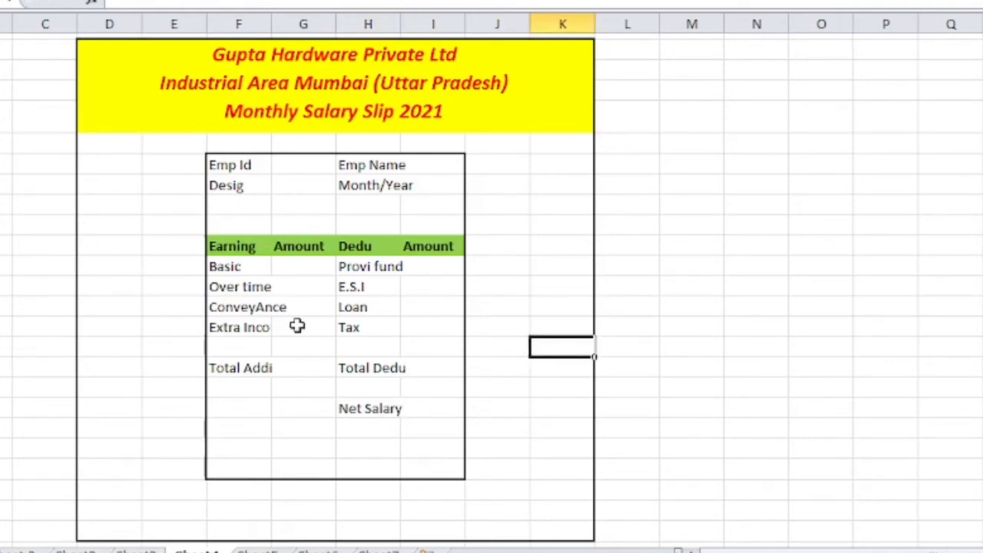
left_click(294, 269)
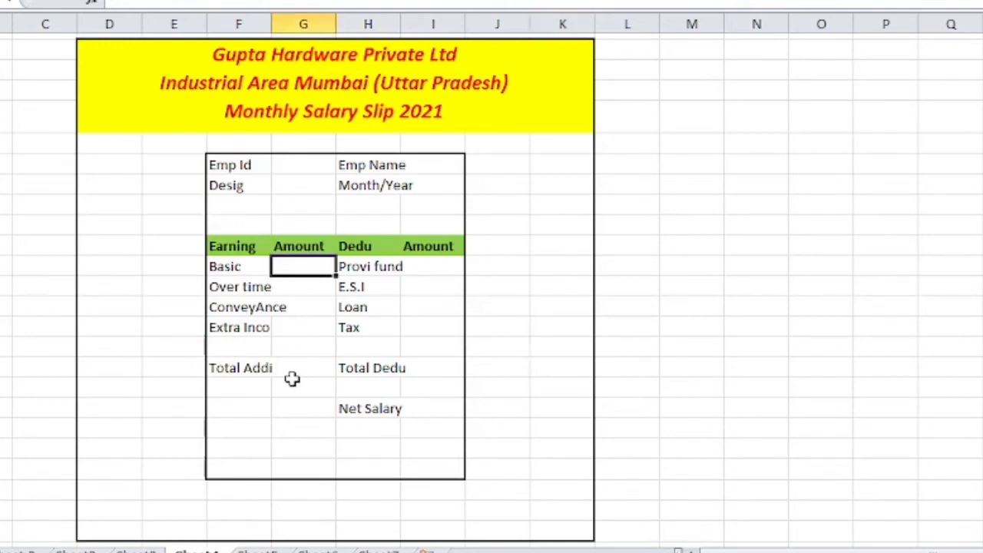
Step: Total the earning amounts in G17, beside "Total Addi", with =SUM(G12:G16)
left_click(292, 370)
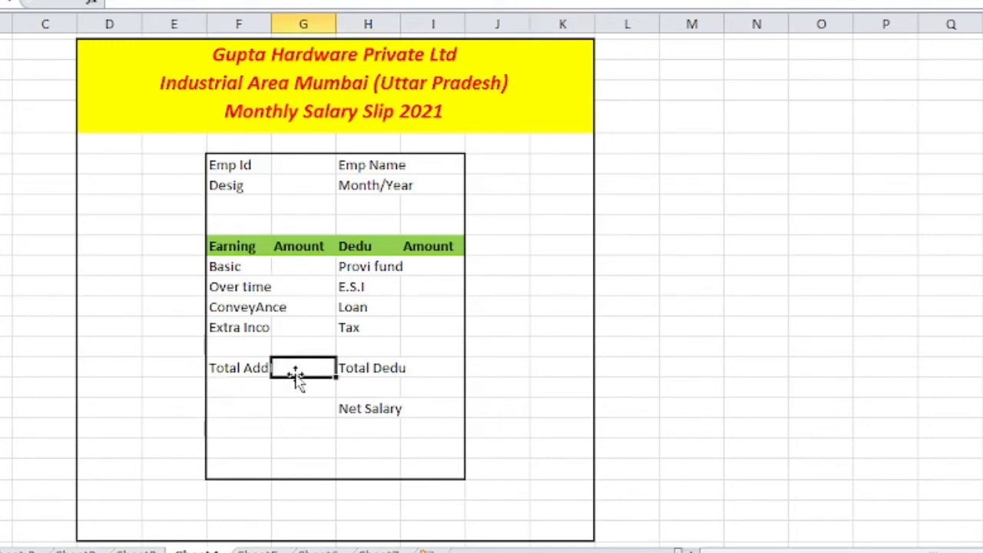
type("=s")
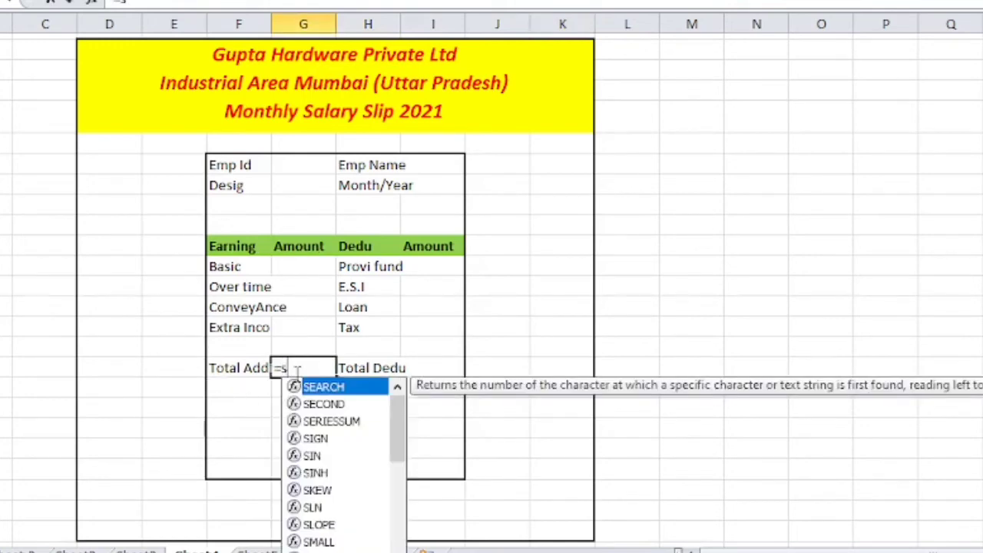
type("um(")
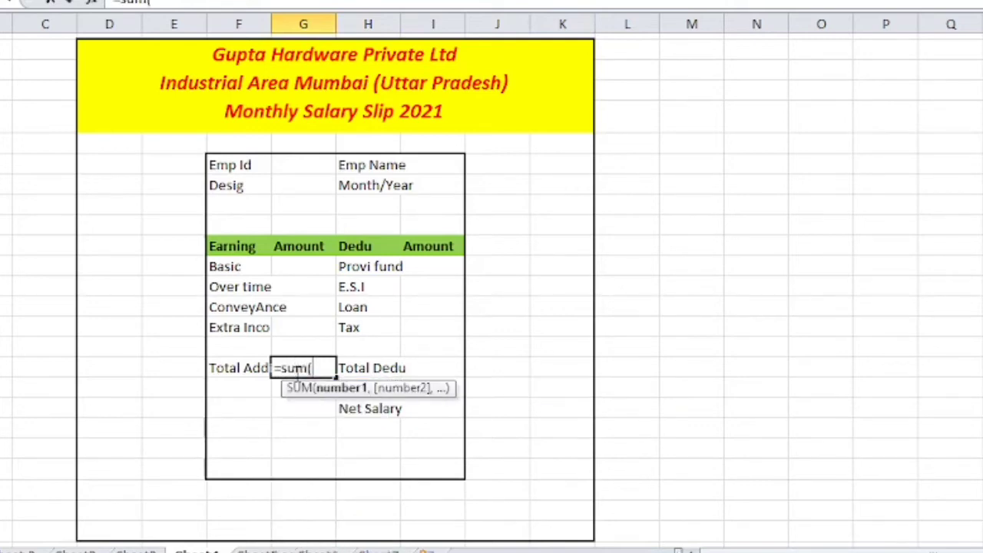
left_click_drag(318, 266, 316, 355)
type(")")
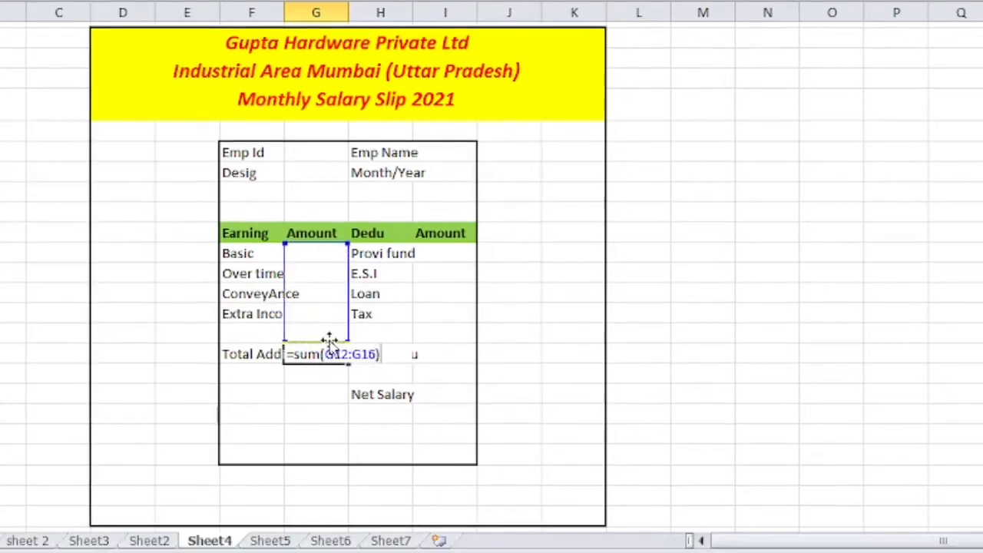
key("Return")
Step: Total the deduction amounts in I17, beside "Total Dedu", with =SUM(I12:I16)
key("Up")
key("Right")
key("Right")
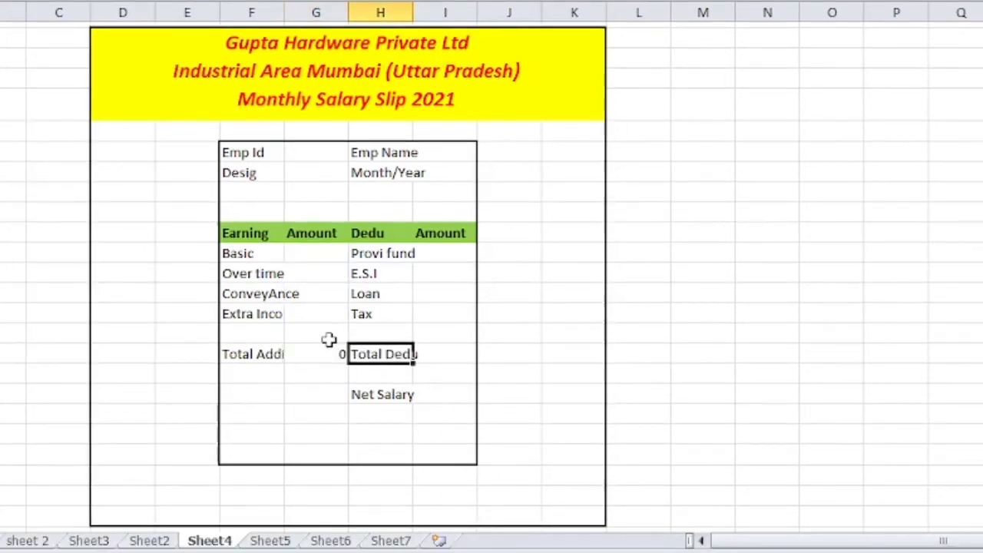
type("=")
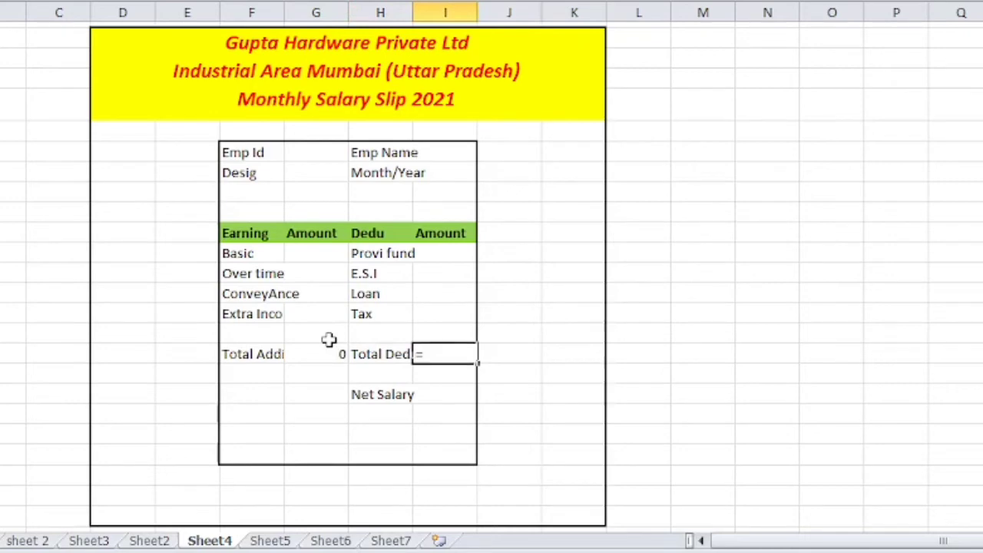
type("sum")
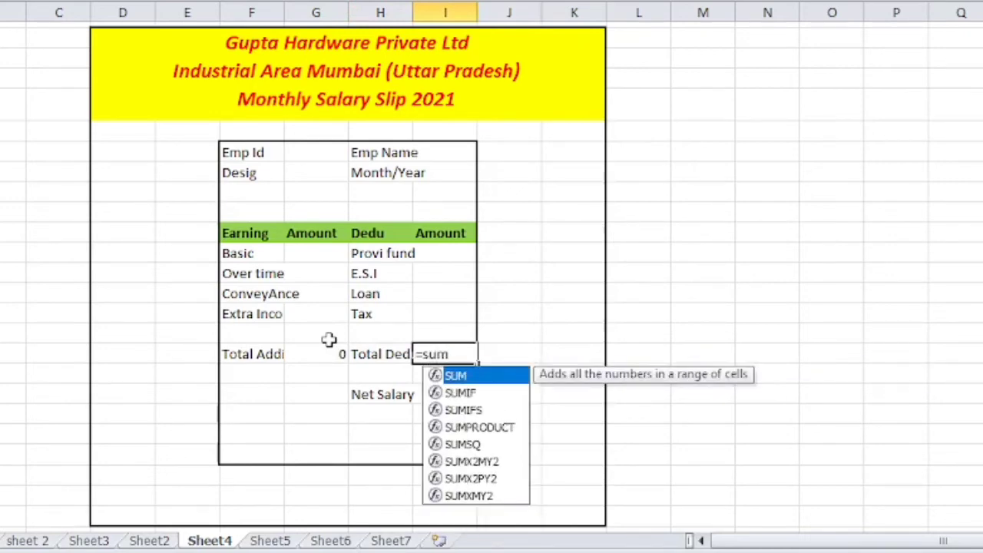
type("(")
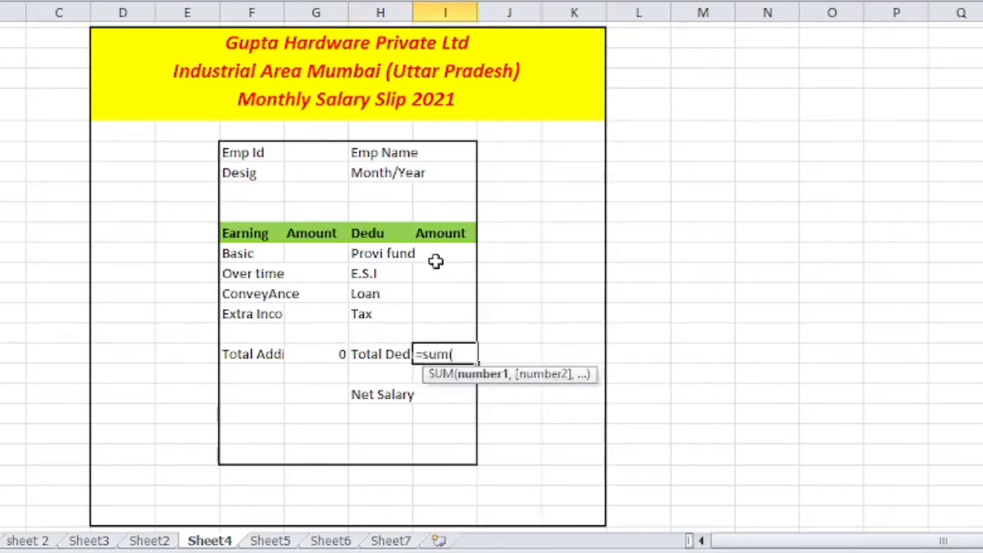
left_click_drag(437, 256, 439, 335)
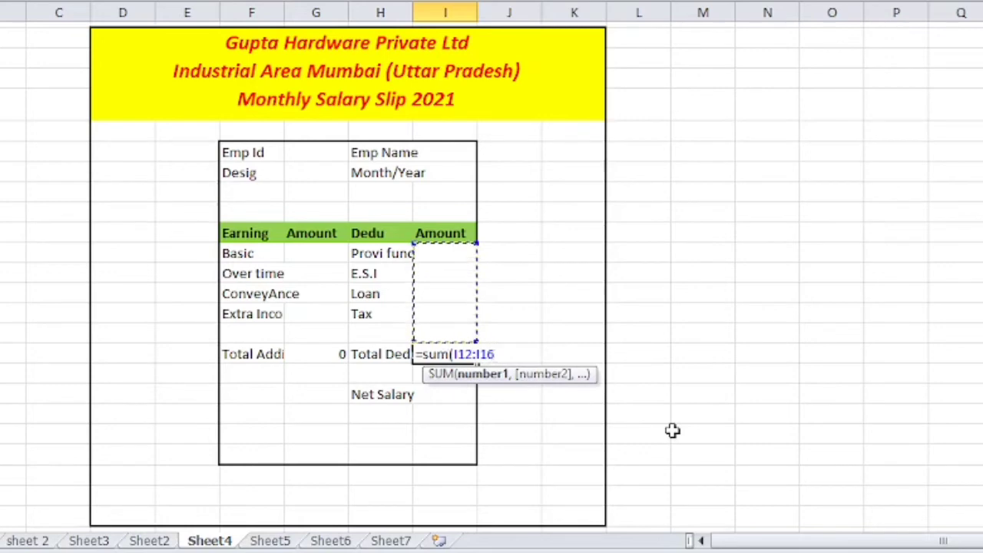
type(")")
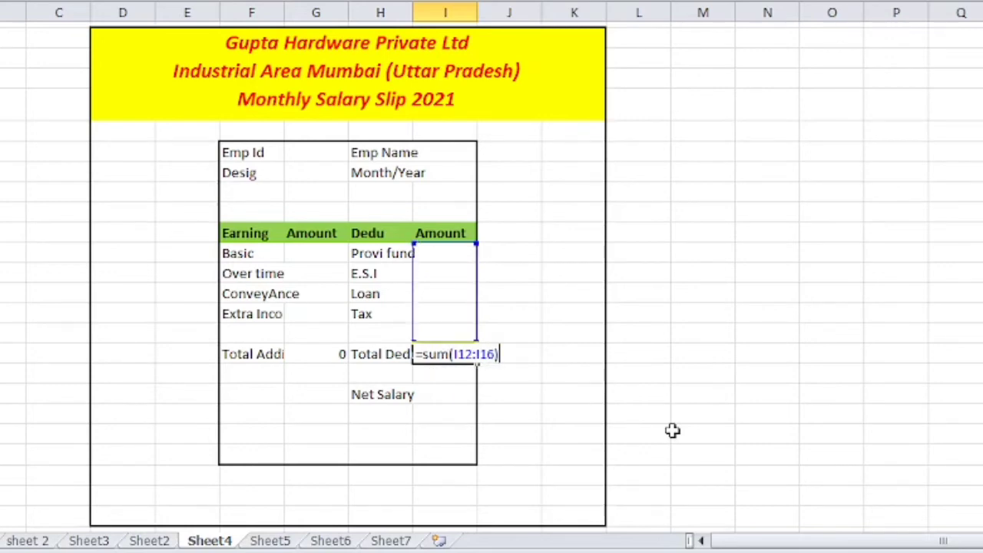
key("Return")
Step: Calculate the net salary in I19 by subtracting total deductions from total earnings with =(G17-I17)
key("Down")
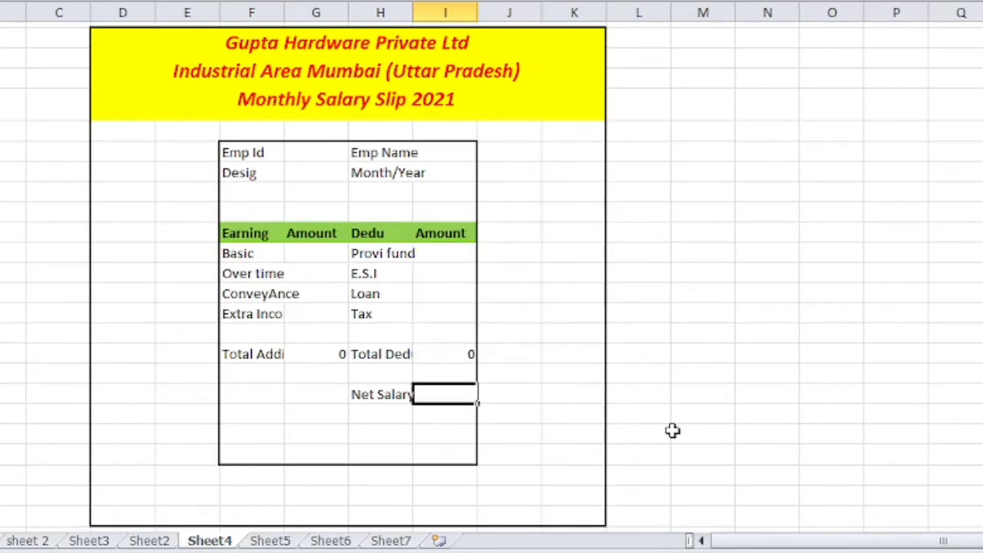
type("=")
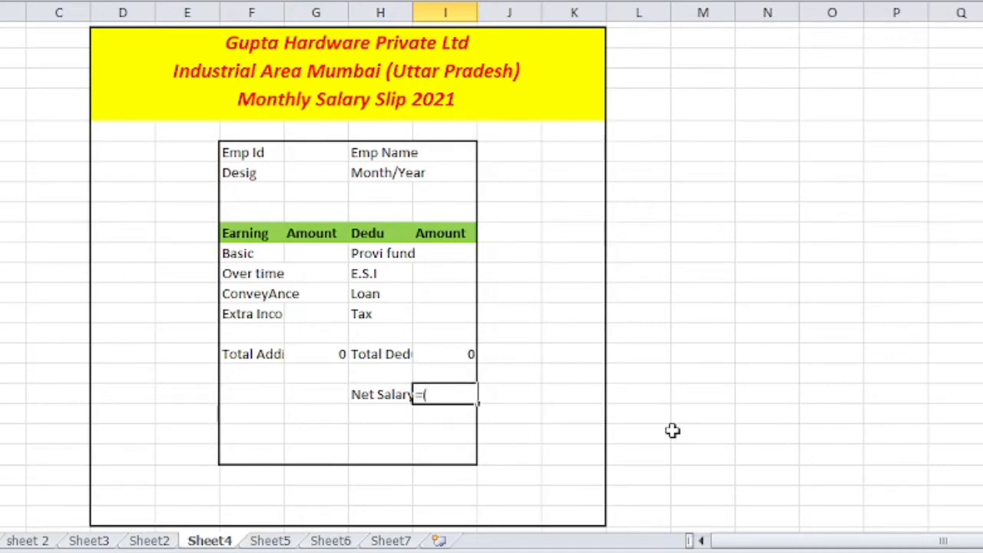
type("(")
left_click(303, 354)
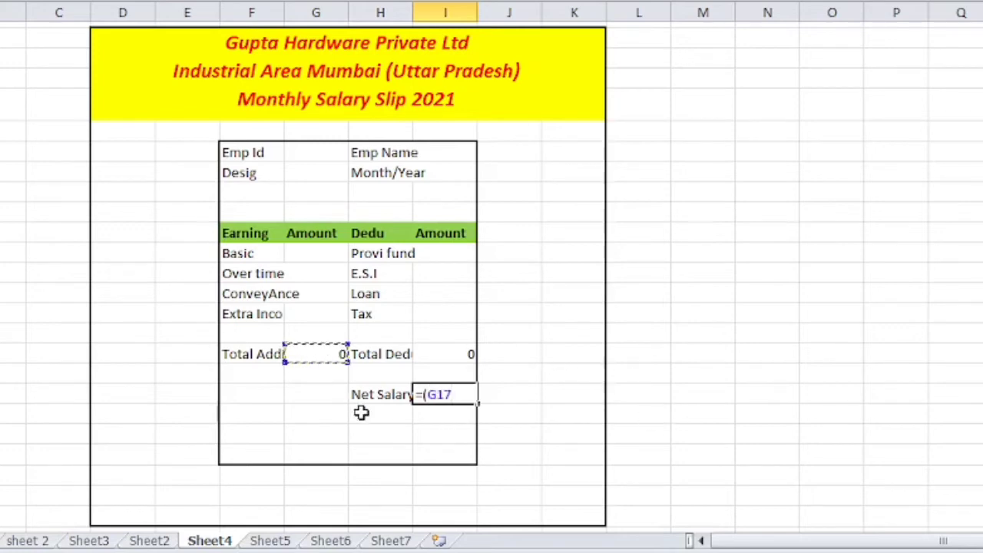
type("-")
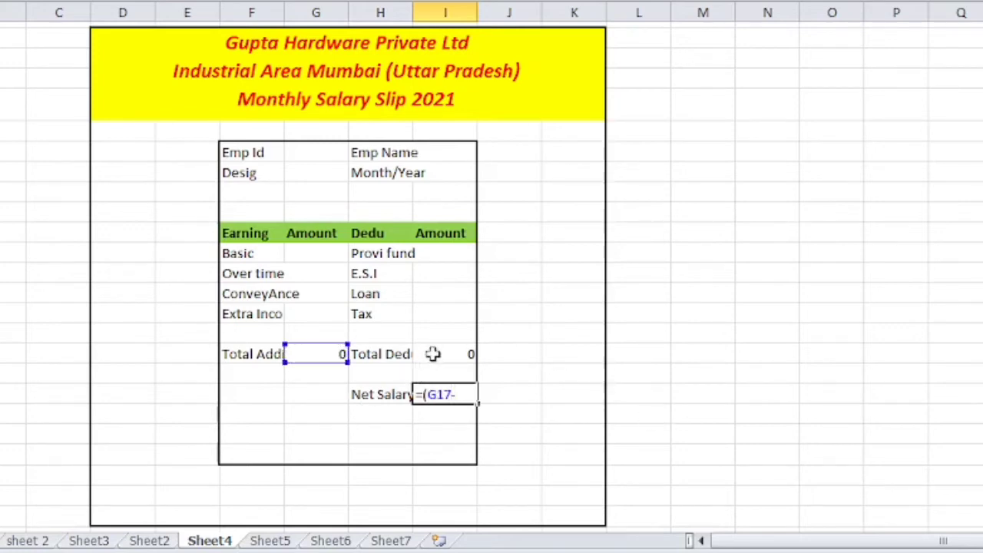
left_click(433, 353)
type(")")
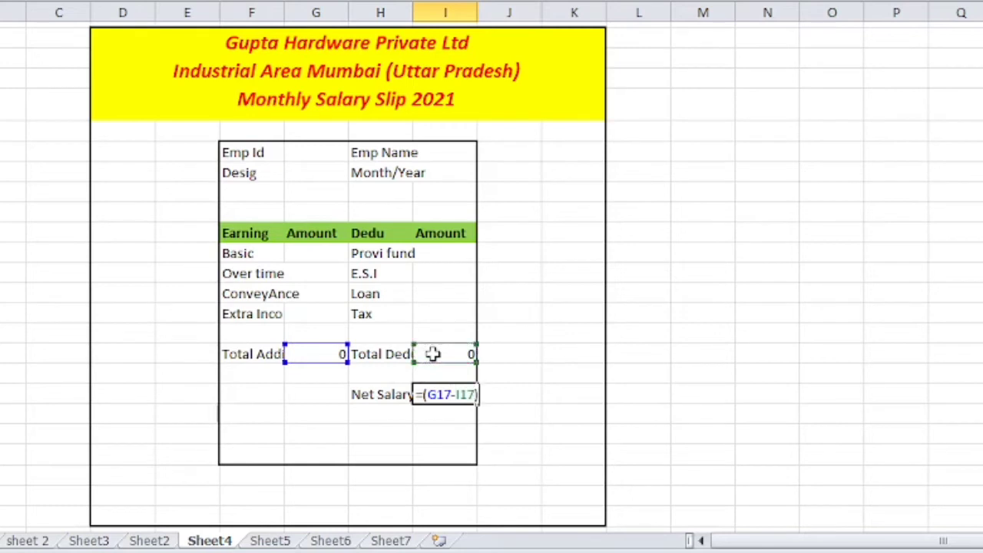
key("Return")
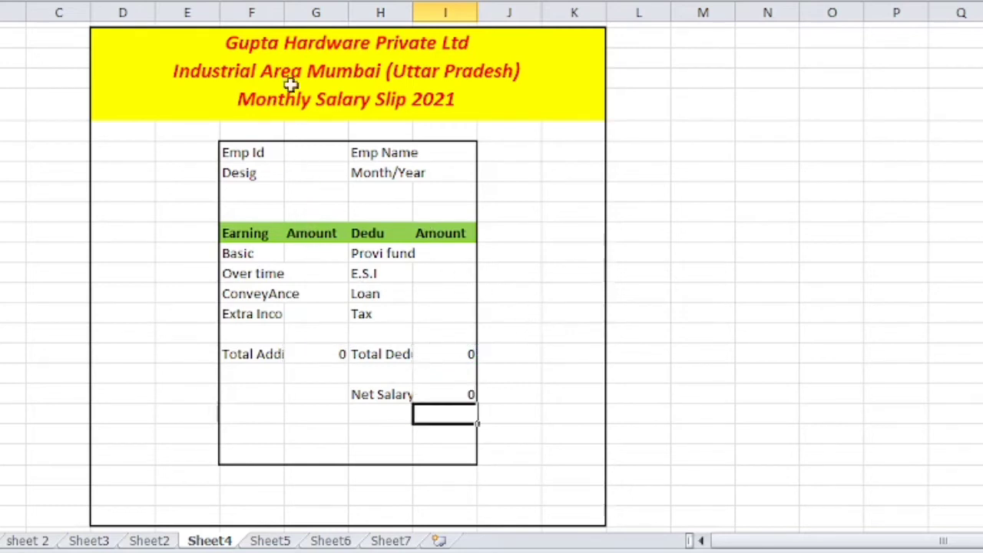
Step: Adjust the margins around the slip by narrowing columns C, D and E and slightly widening column J
left_click_drag(218, 10, 189, 16)
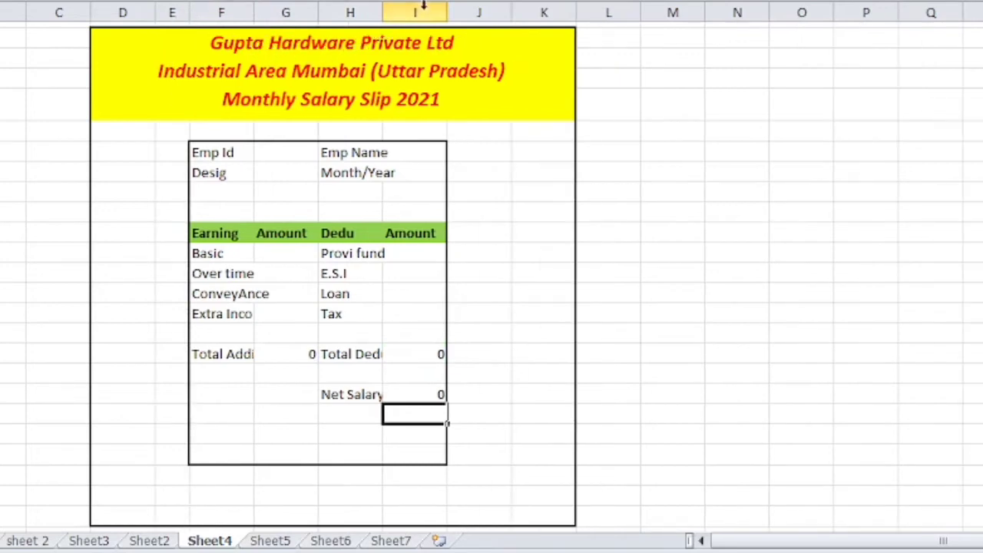
left_click_drag(509, 9, 543, 11)
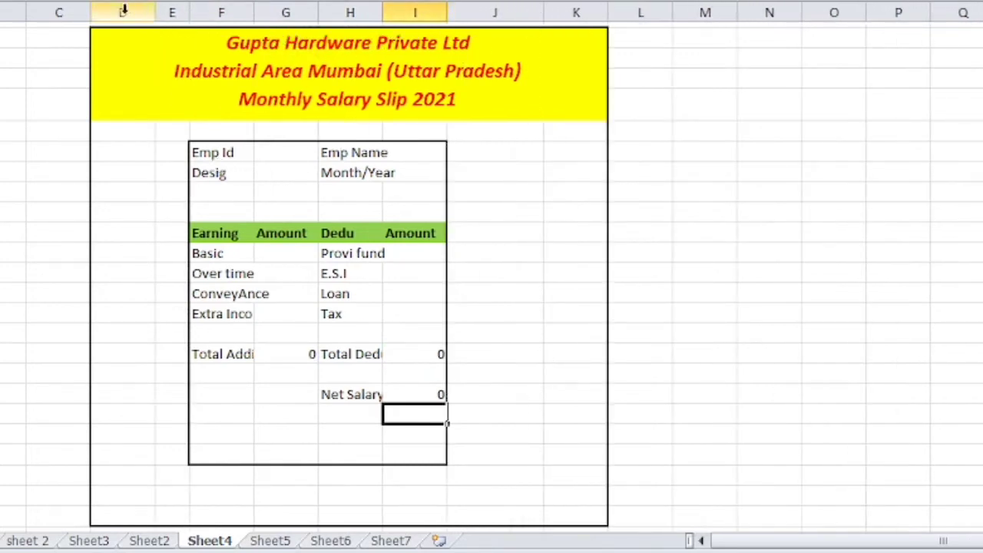
left_click_drag(91, 11, 43, 11)
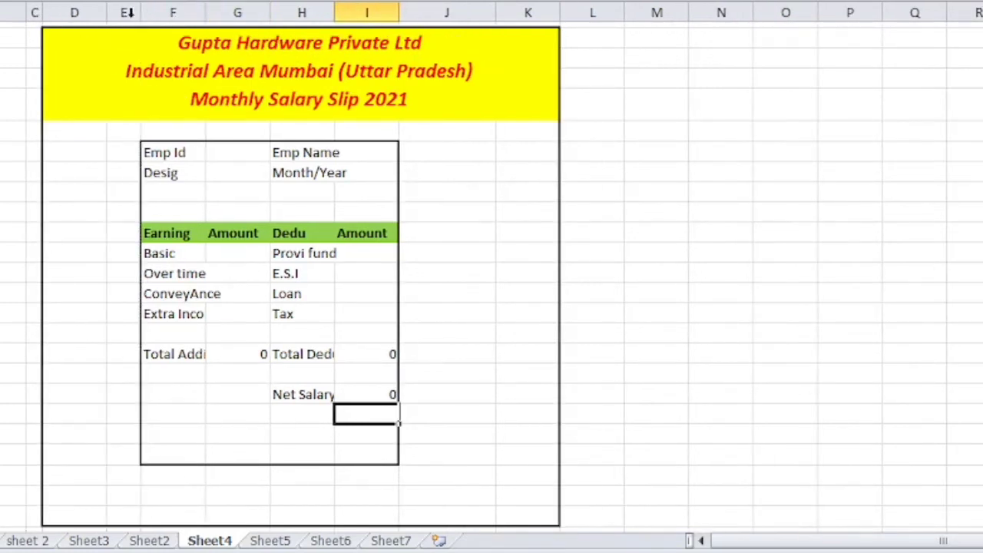
left_click_drag(102, 12, 79, 12)
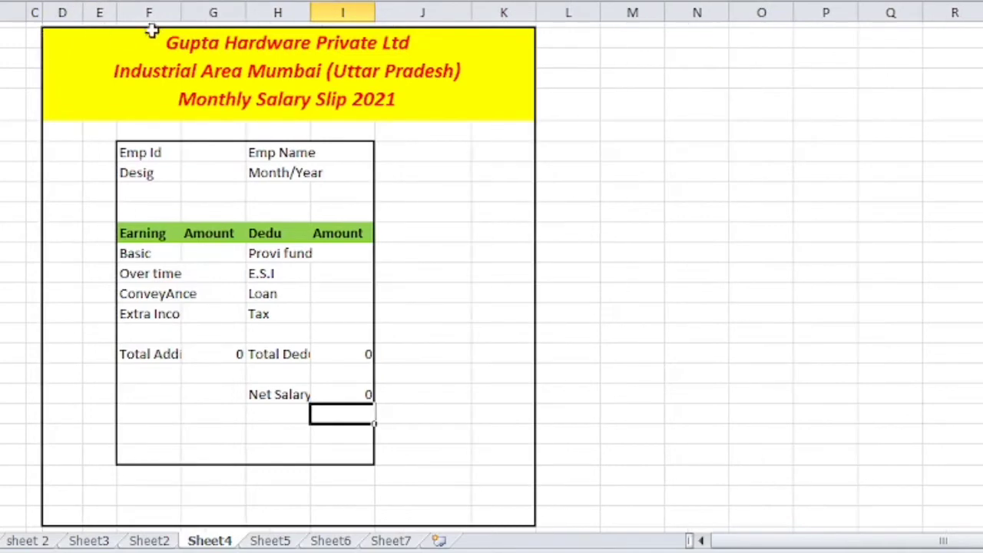
Step: Widen columns F, G, H and I so the slip's labels and amounts have more room
left_click_drag(182, 12, 224, 11)
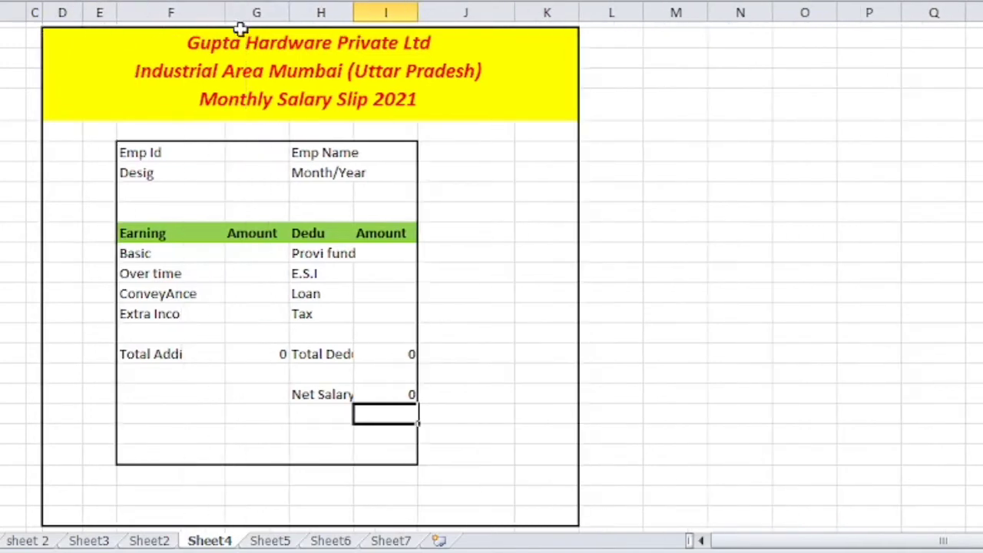
left_click_drag(289, 11, 323, 9)
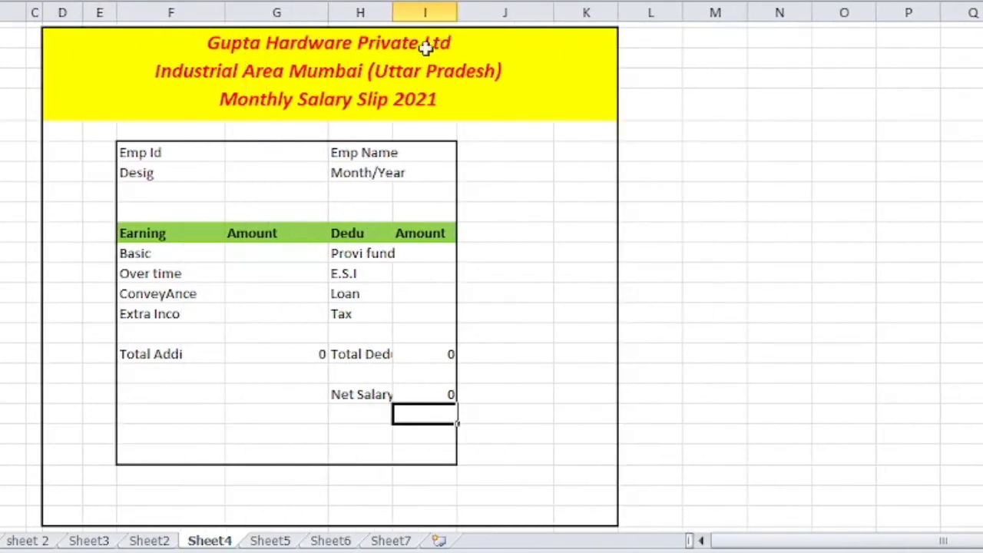
left_click_drag(393, 11, 426, 11)
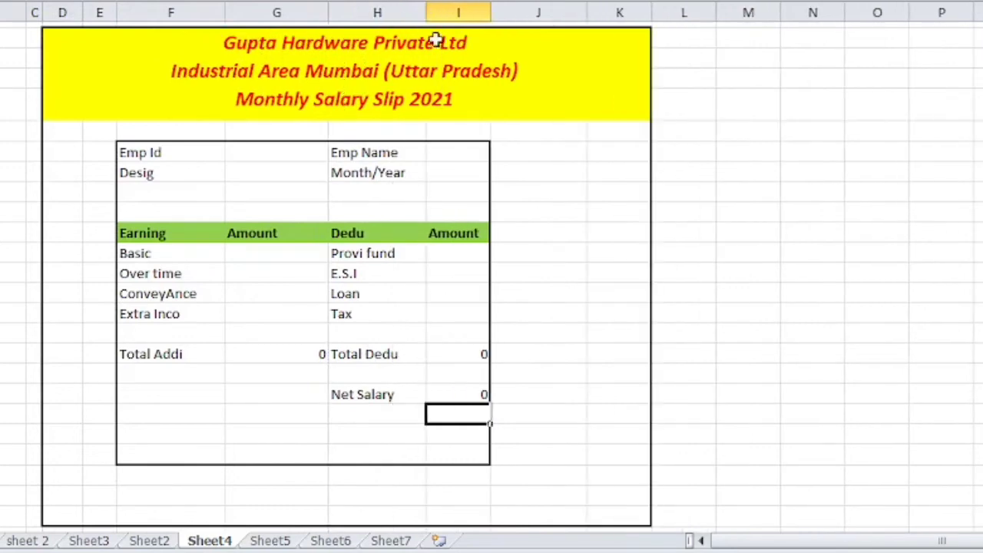
left_click_drag(489, 11, 535, 18)
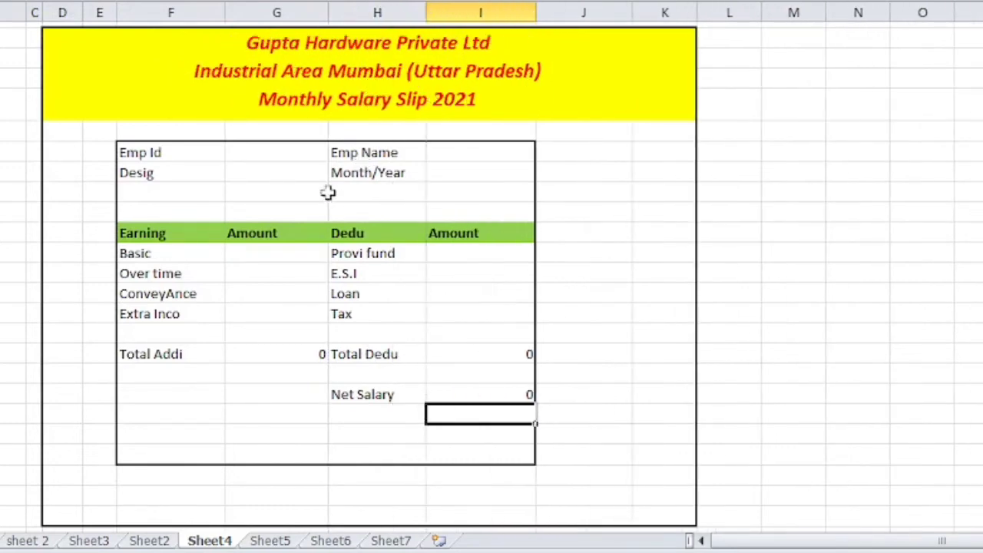
Step: Increase the font size of the slip contents in F7:I19 to 16
left_click_drag(143, 154, 425, 384)
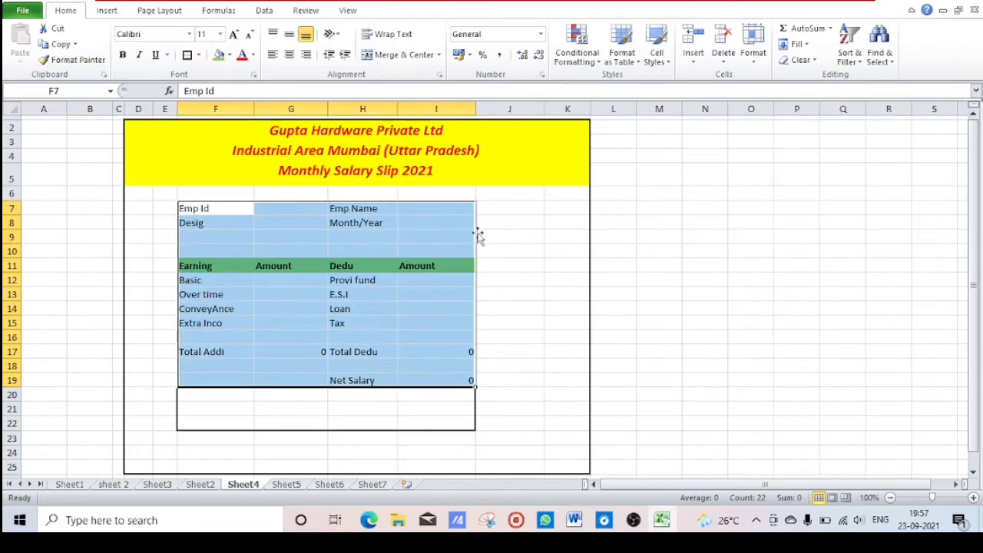
left_click(234, 34)
left_click(234, 35)
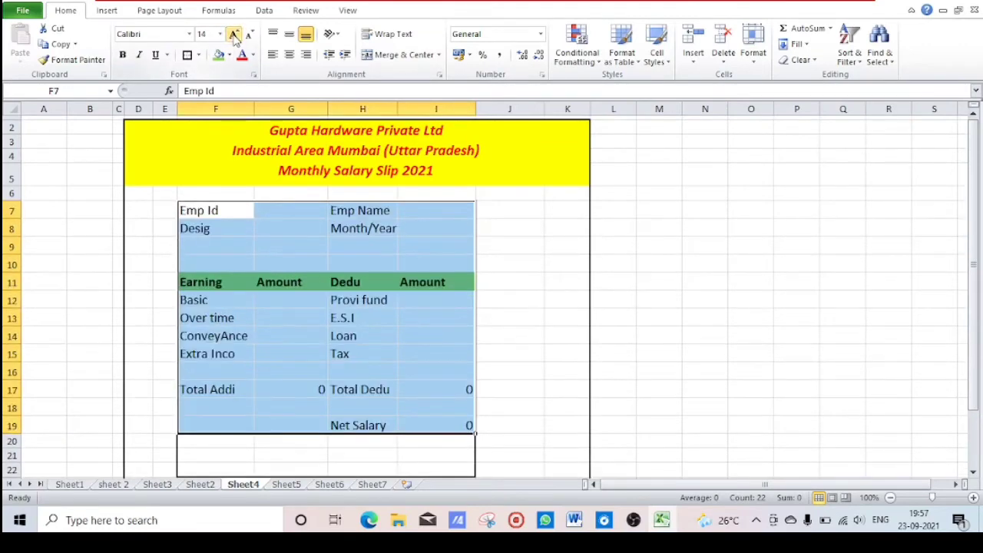
left_click(234, 35)
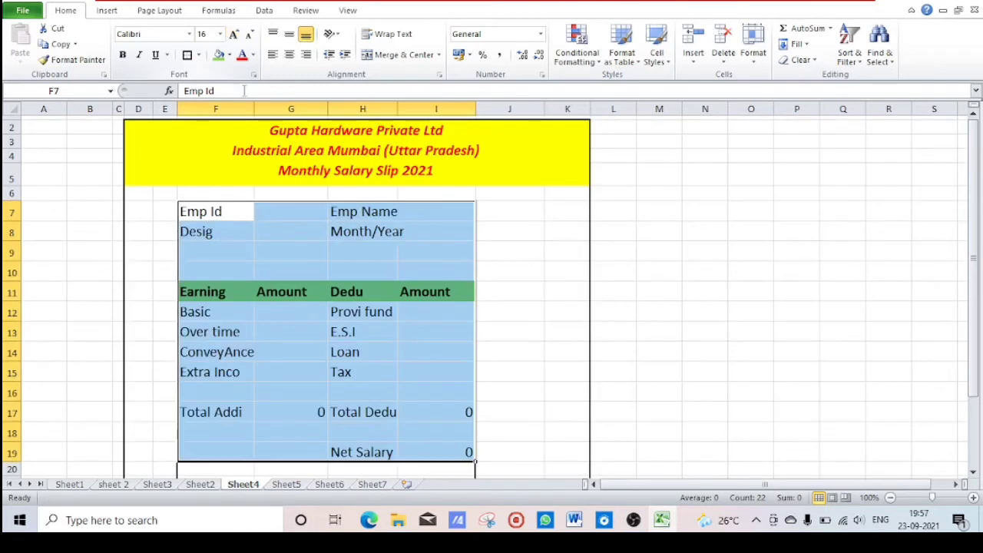
left_click(632, 317)
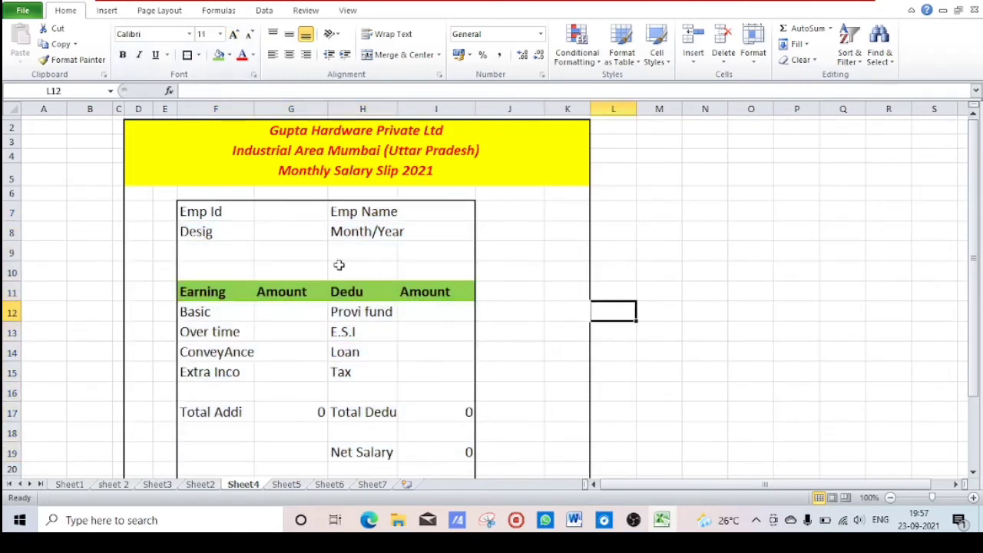
Step: Select G7, the cell beside "Emp Id", and widen columns G and H slightly to fit the larger text
left_click_drag(246, 226, 246, 217)
left_click(283, 214)
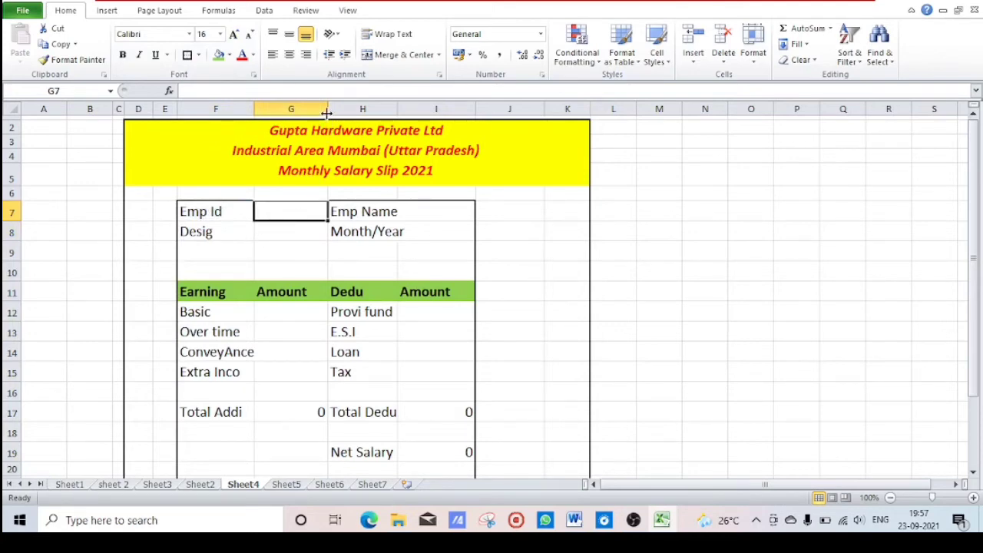
left_click_drag(327, 113, 340, 113)
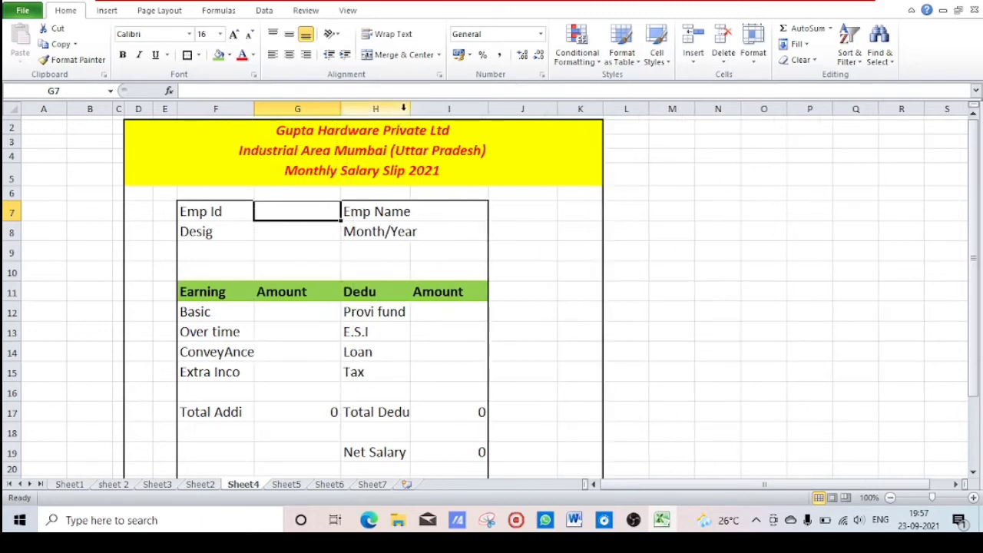
left_click_drag(403, 108, 428, 109)
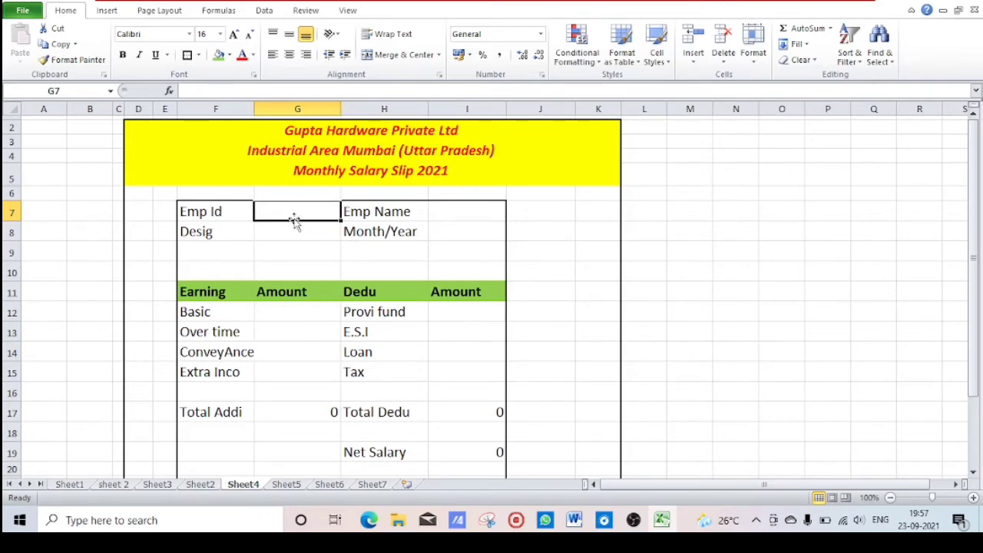
type("=vl")
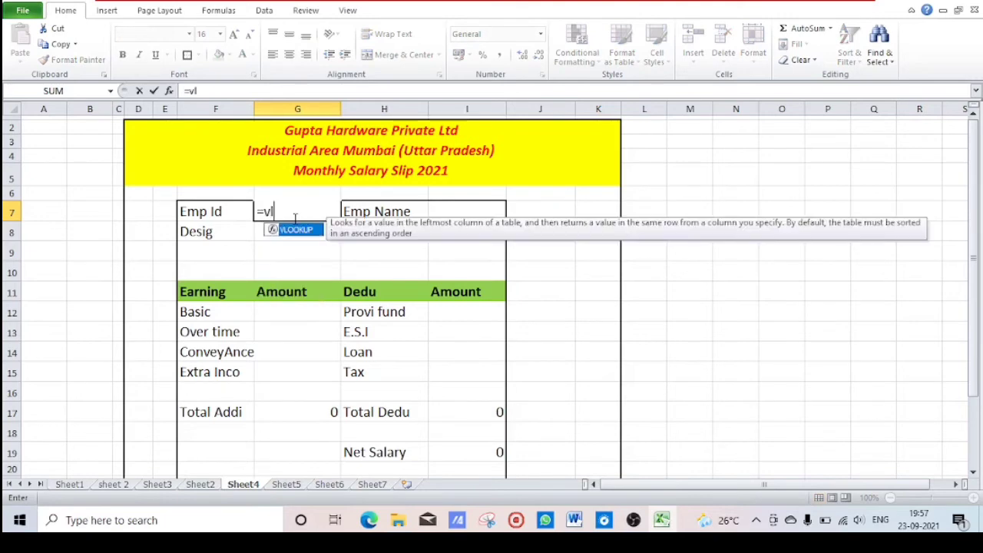
key("Tab")
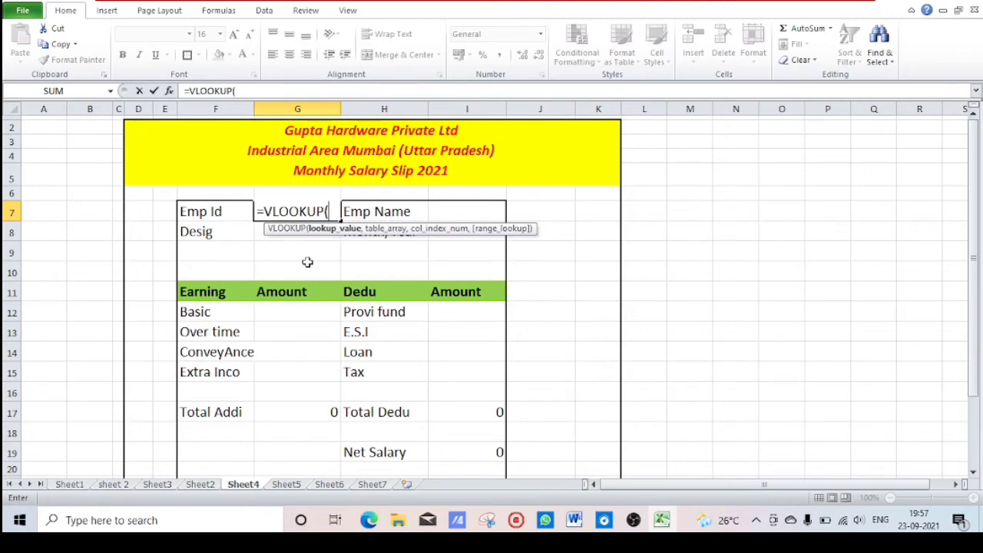
key("BackSpace")
key("BackSpace")
key("BackSpace")
key("BackSpace")
key("BackSpace")
key("BackSpace")
key("BackSpace")
key("BackSpace")
key("BackSpace")
left_click(702, 215)
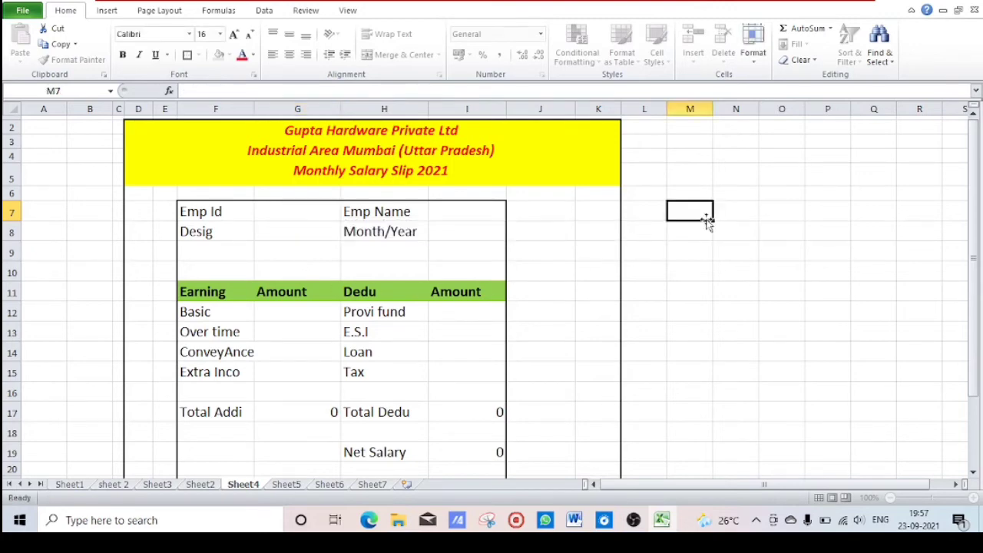
left_click(292, 212)
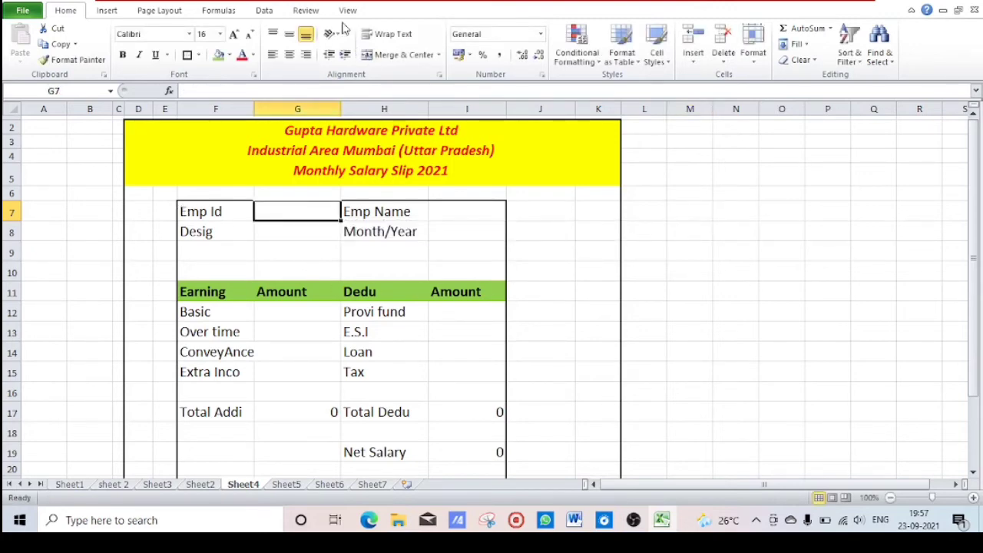
Step: Open data validation for G7 beside "Emp Id" and allow only values from a List
left_click(269, 19)
left_click(552, 60)
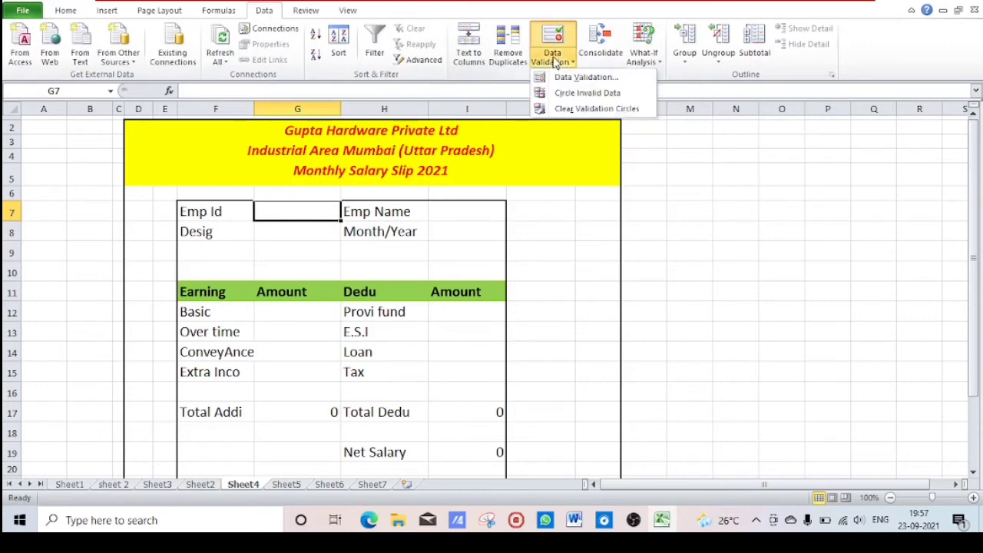
left_click(576, 75)
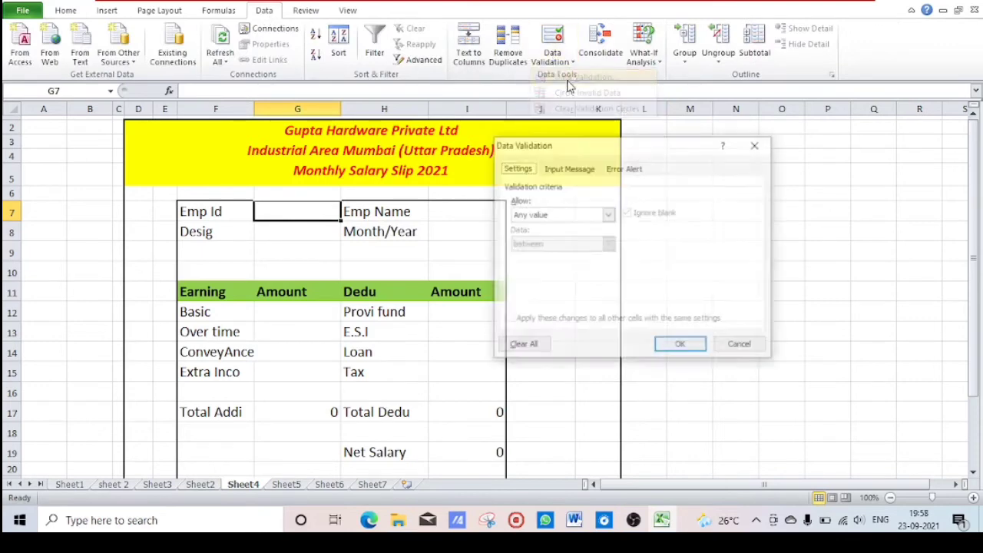
left_click(568, 215)
left_click(524, 261)
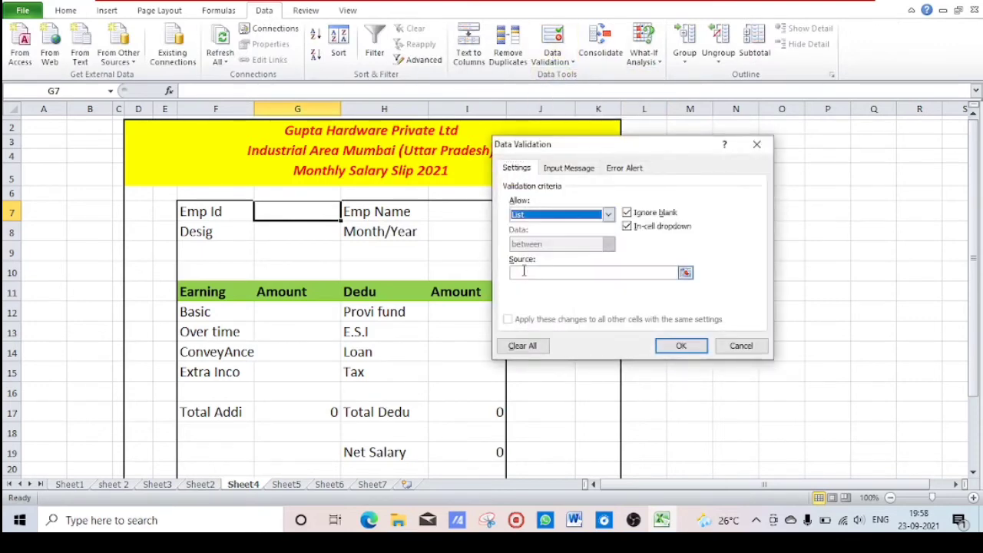
Step: Set the list source to =Sheet2!$A$3:$A$10, apply the validation, and choose the first employee ID in G7
left_click(525, 272)
left_click(201, 484)
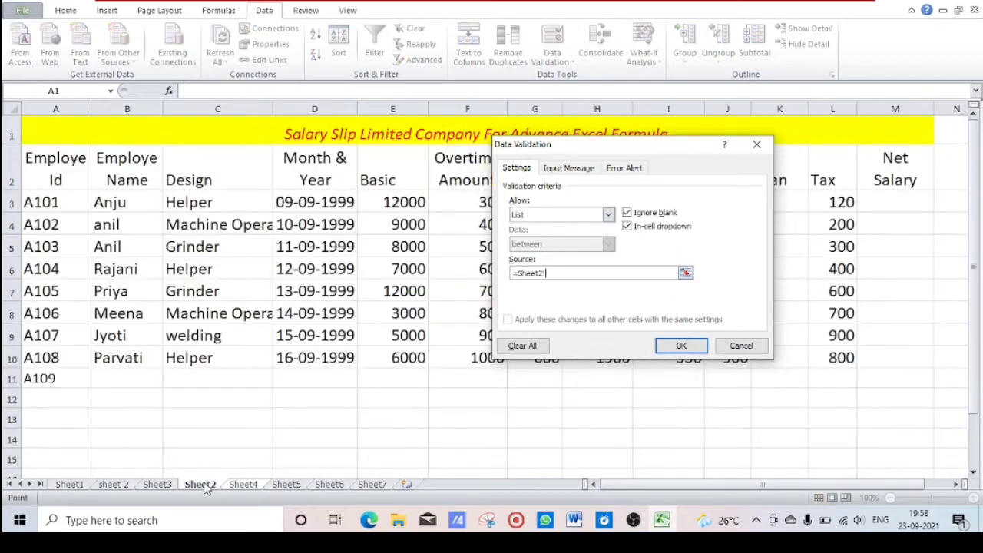
left_click_drag(44, 202, 46, 376)
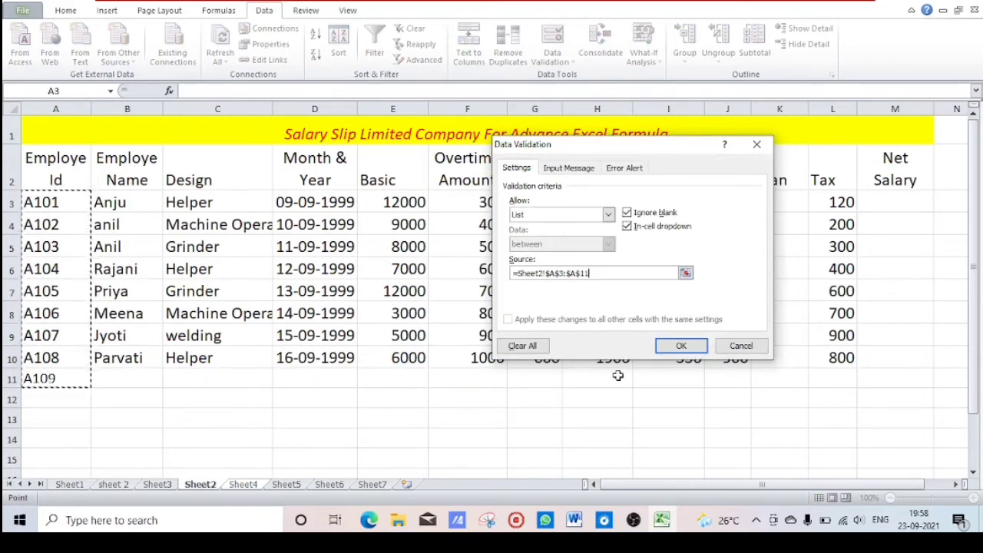
key("BackSpace")
type("0")
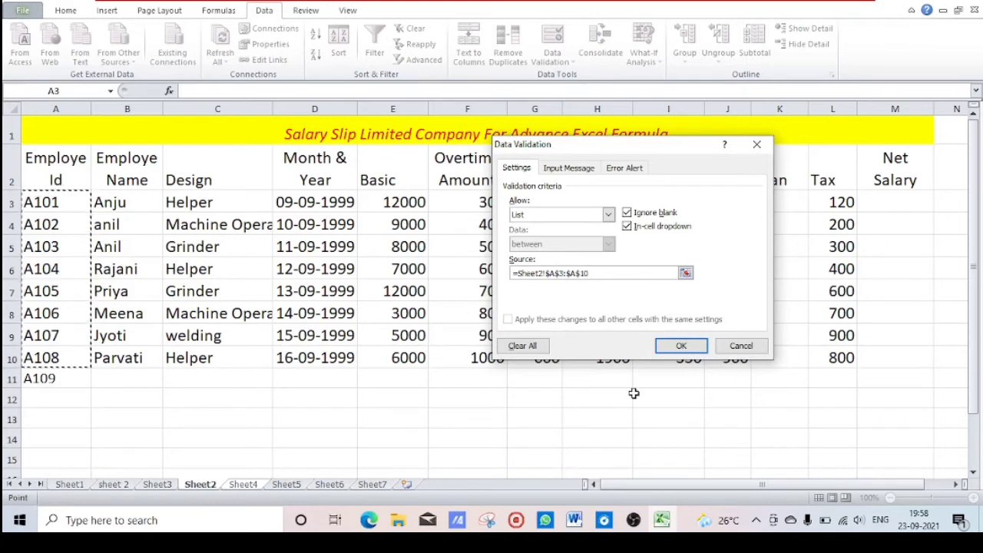
left_click(682, 347)
left_click(347, 216)
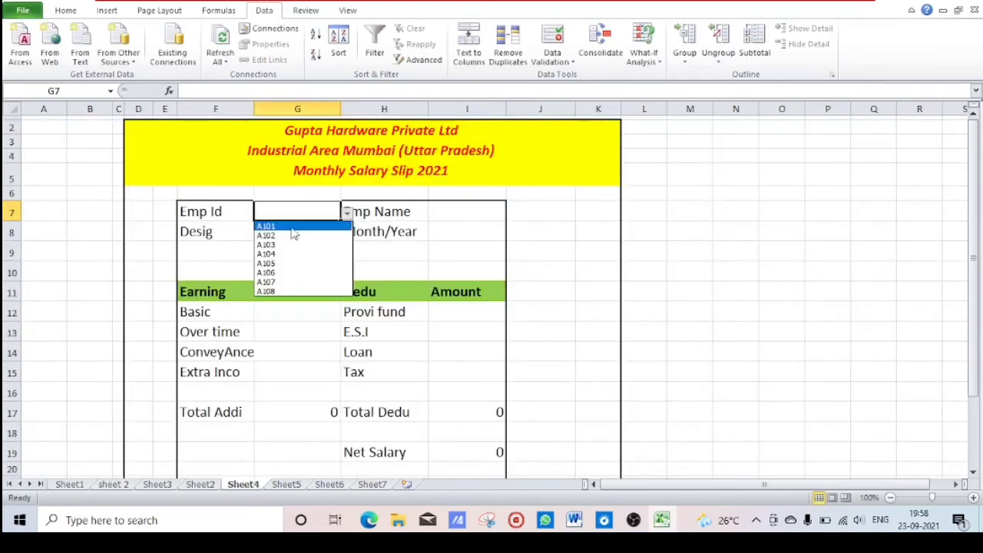
left_click(269, 223)
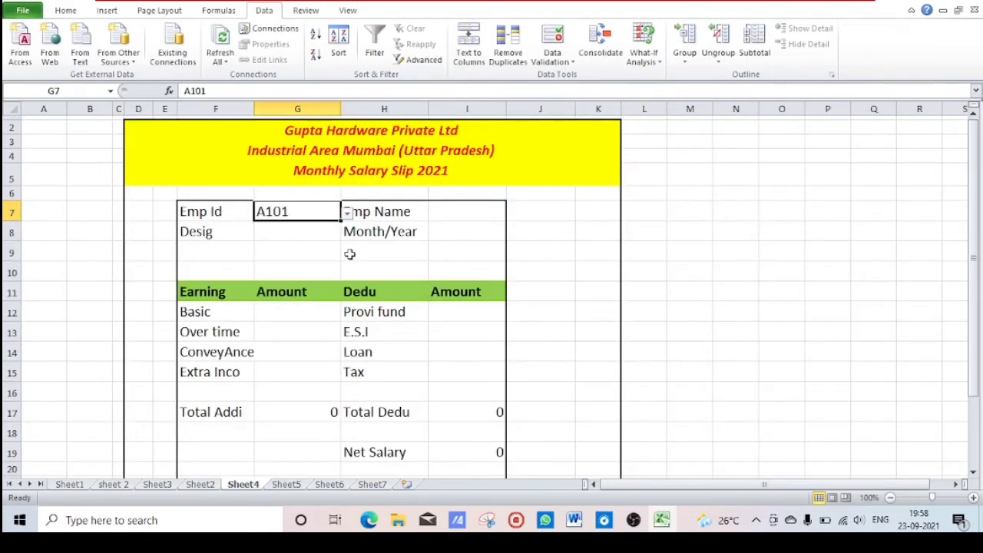
Step: Enter =VLOOKUP(G7,Sheet2!A2:M10,2,0) in I7 to look up the employee name
left_click(445, 211)
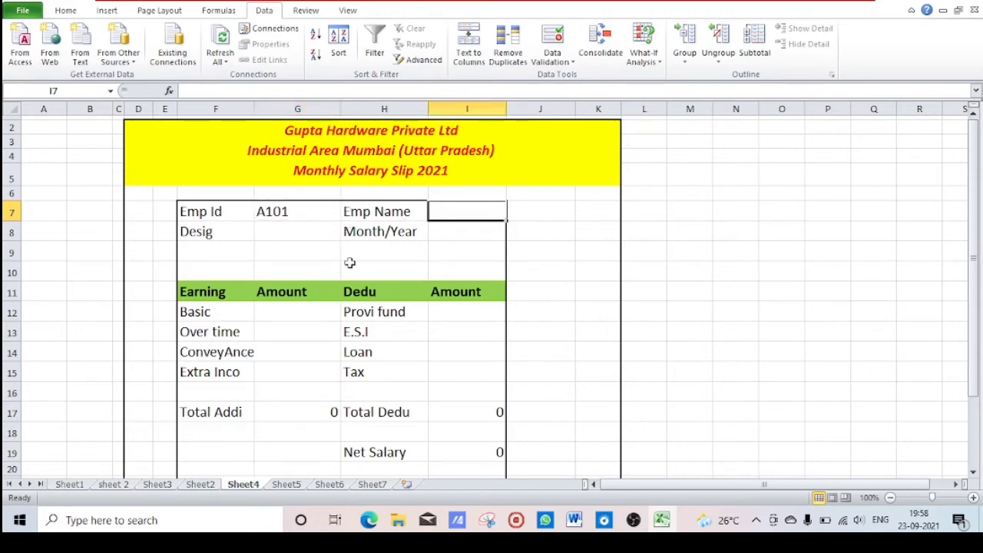
type("=")
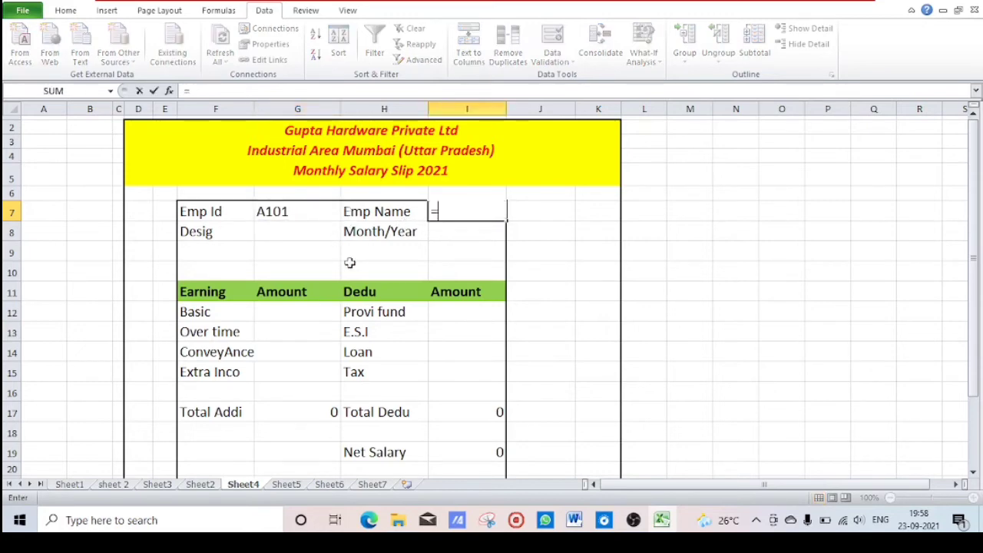
type("vl")
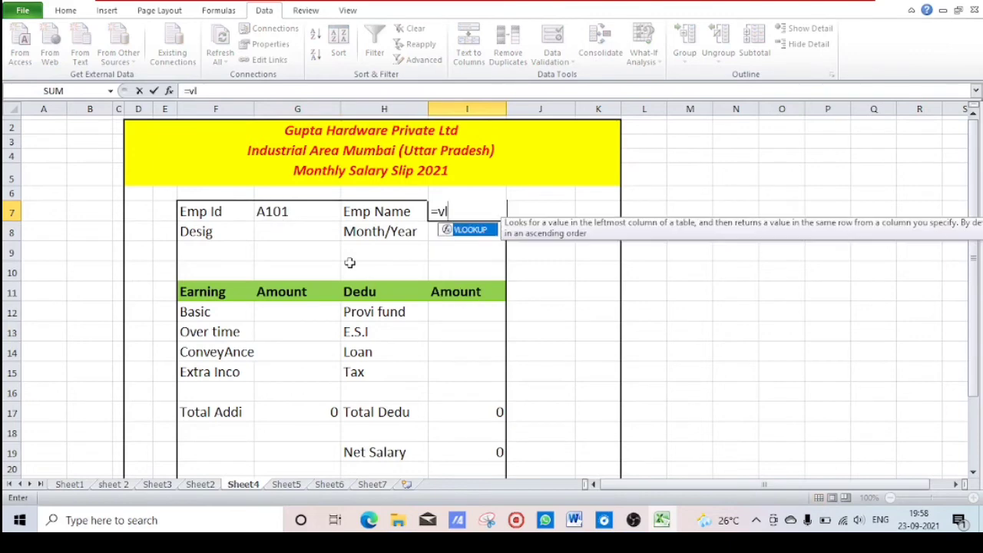
key("Tab")
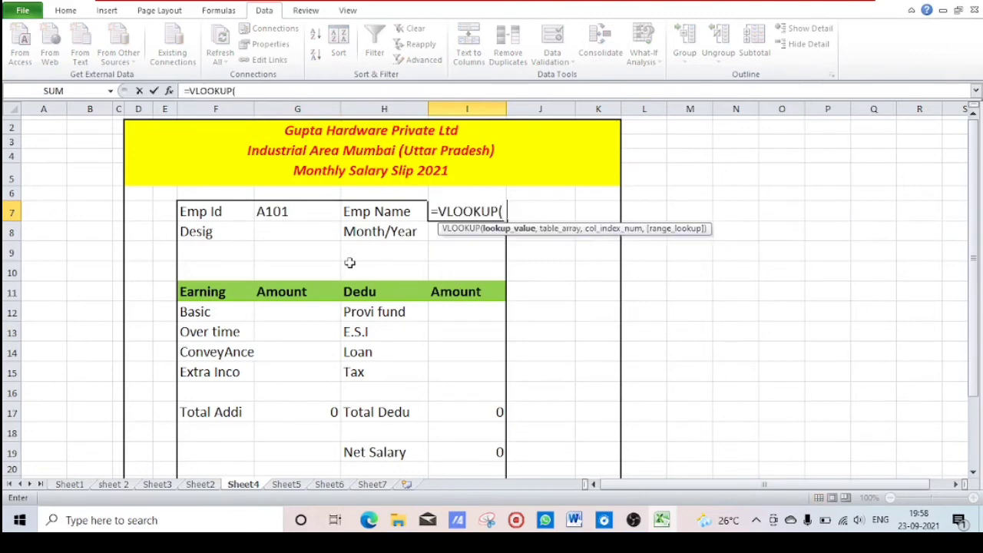
left_click(281, 211)
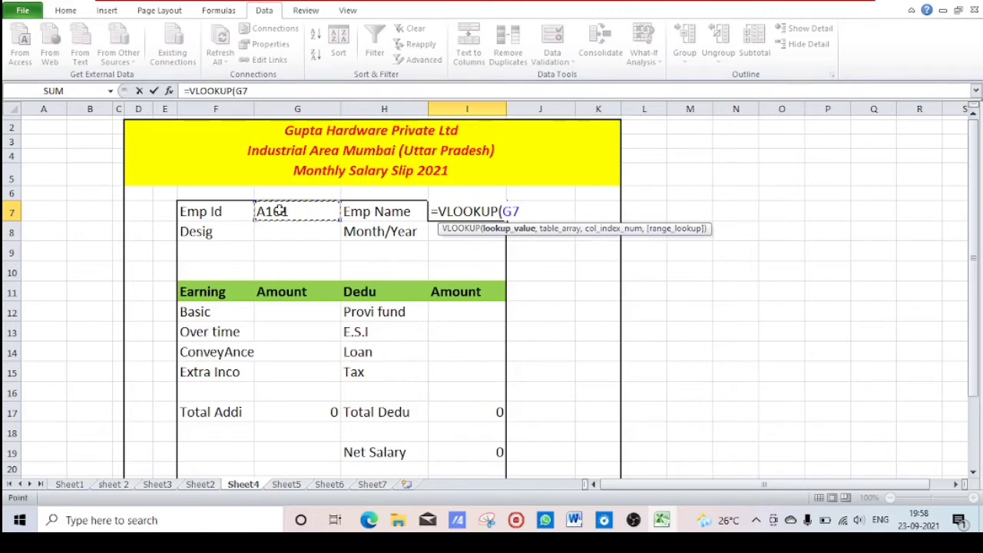
type(",")
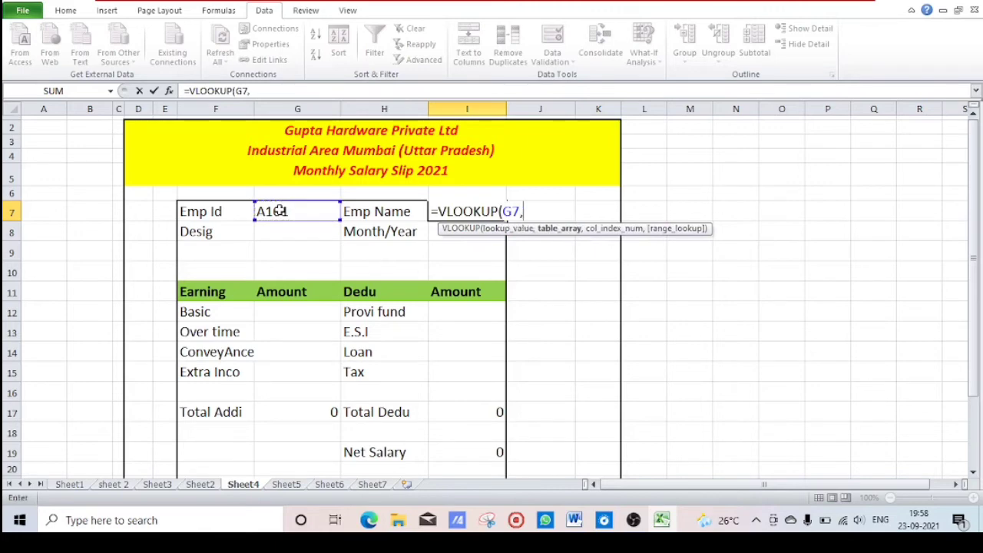
left_click(200, 485)
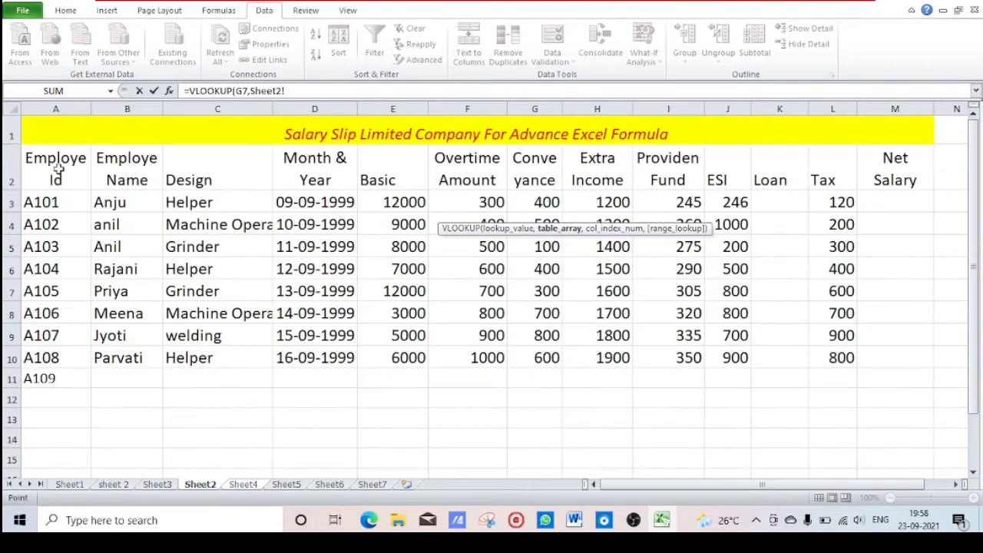
left_click_drag(53, 162, 892, 354)
type(",")
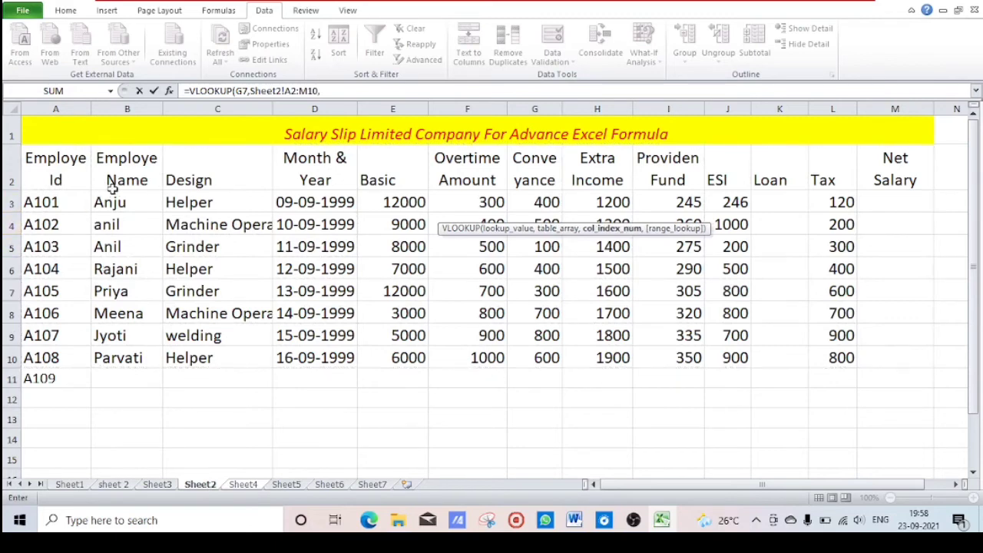
type("2,")
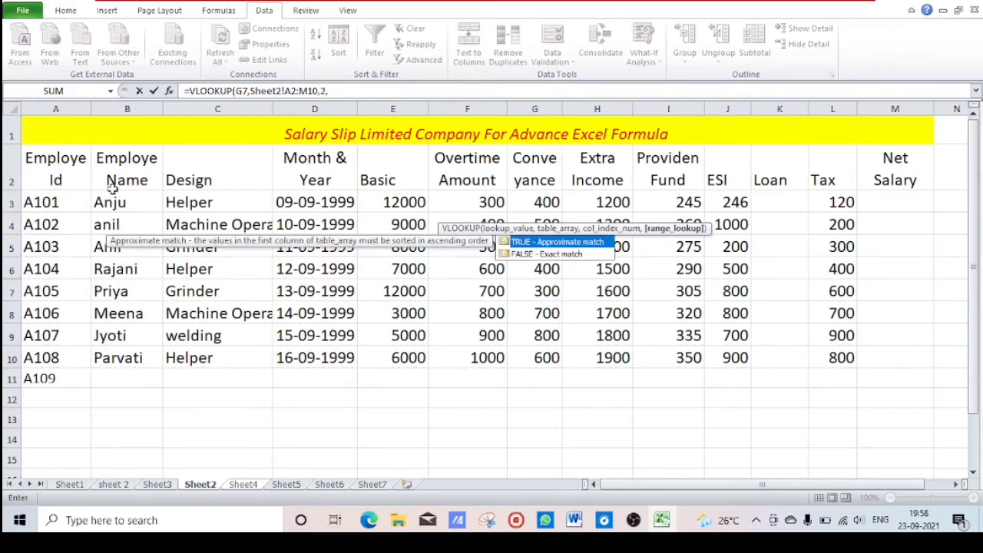
type("0)")
key("Return")
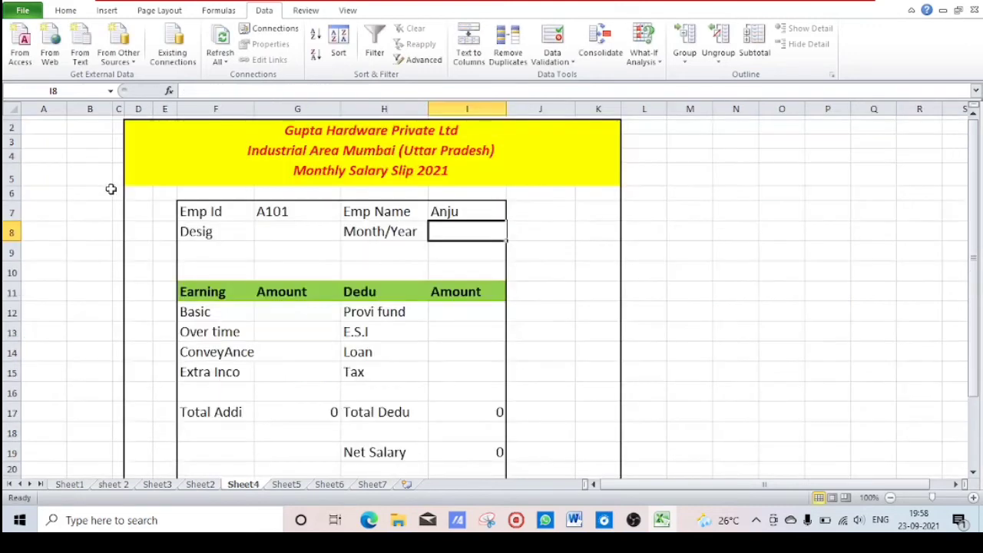
Step: Try to enter the designation lookup =VLOOKUP(G7,Sheet2!A2:M10,,3,0) in G8
left_click(281, 232)
type("=")
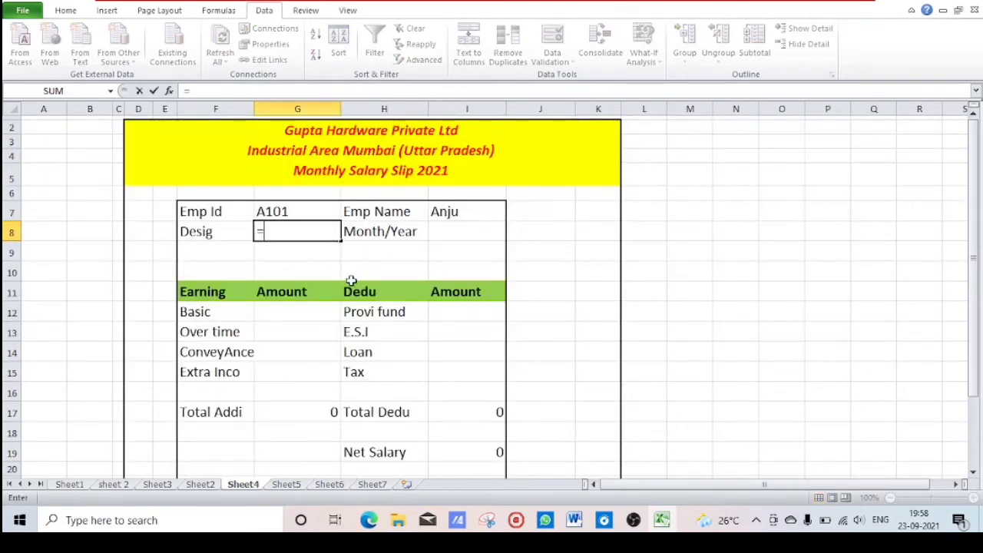
type("vl")
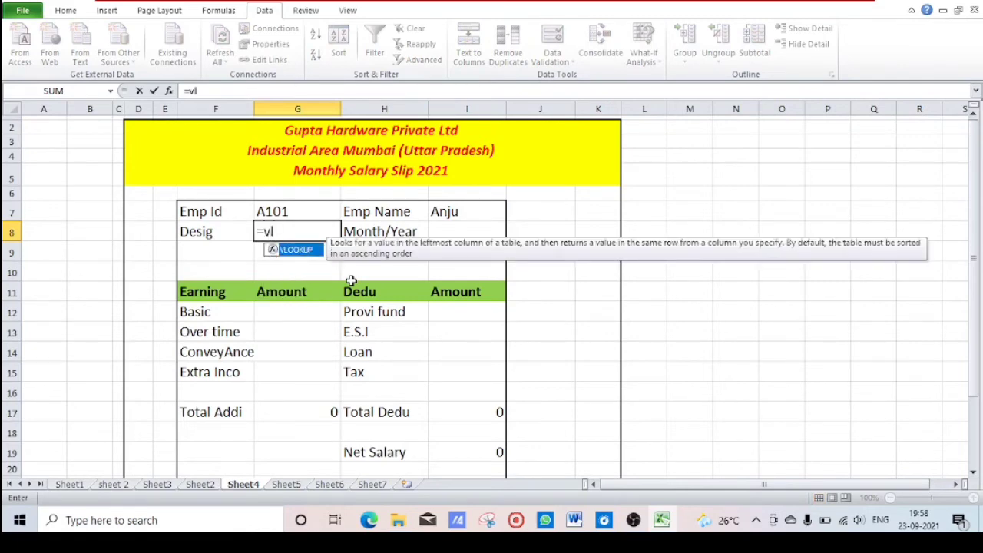
key("Tab")
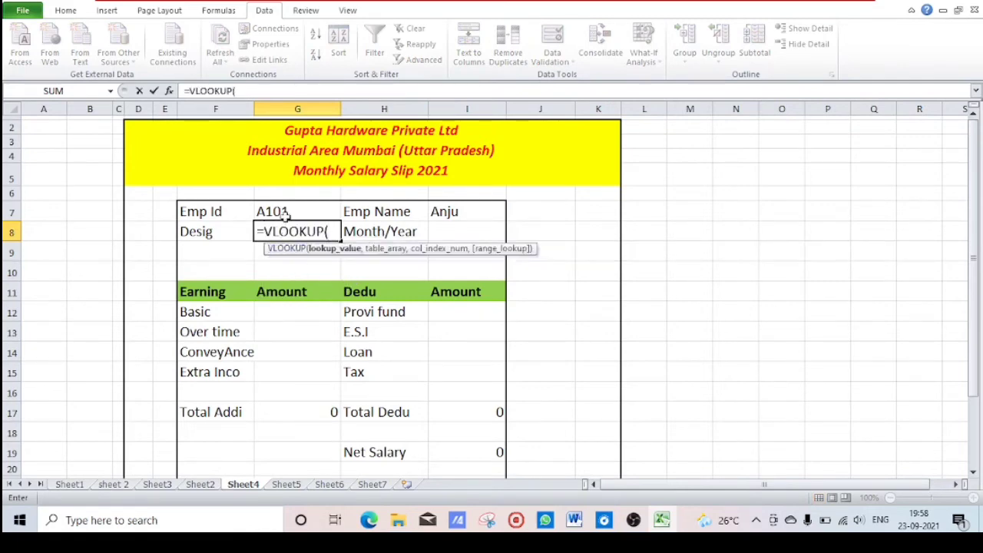
left_click(284, 210)
type(",")
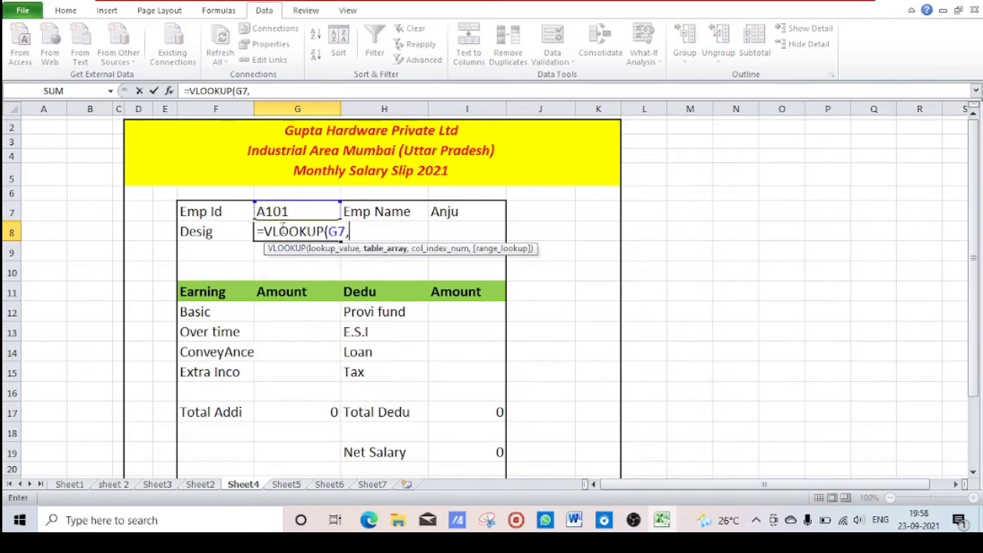
left_click(201, 483)
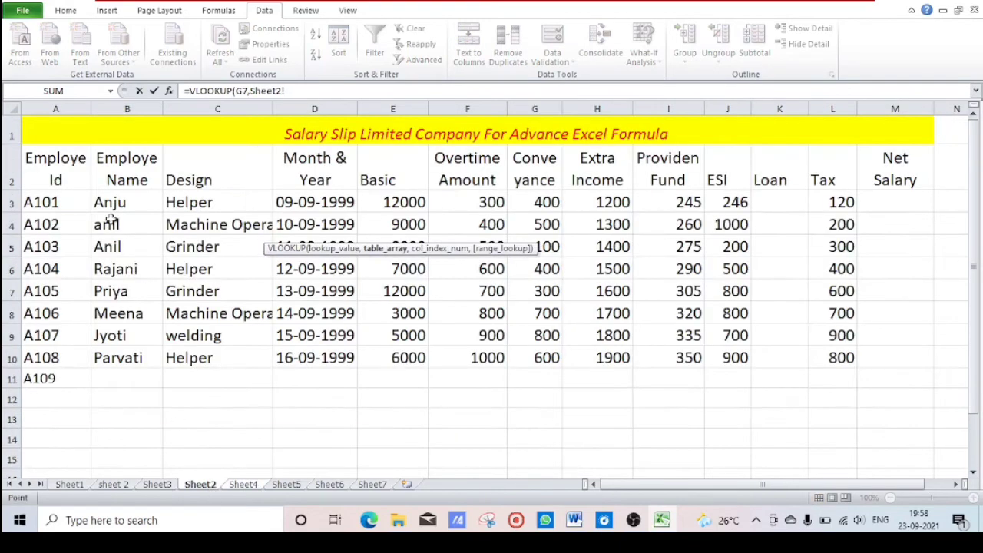
left_click_drag(64, 163, 902, 352)
type(",")
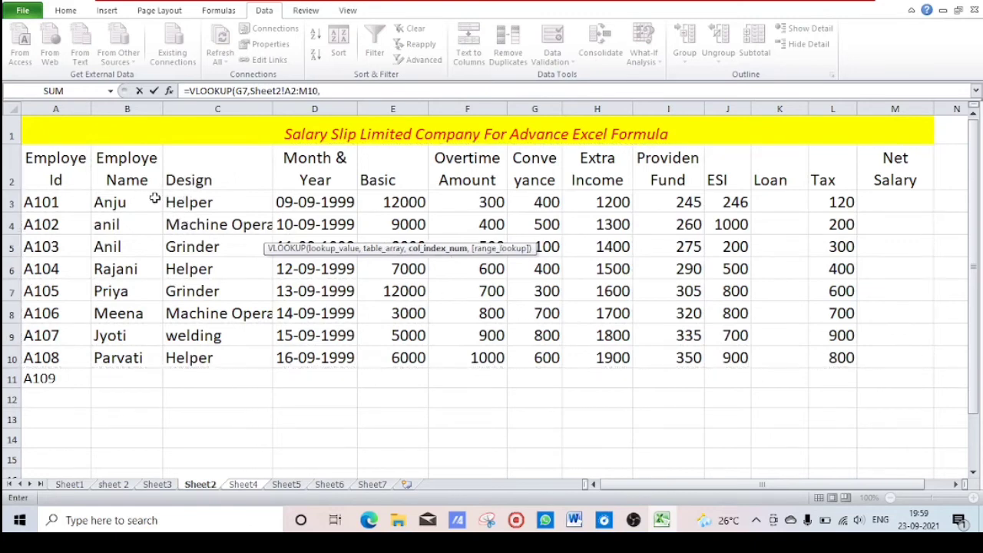
type(",3")
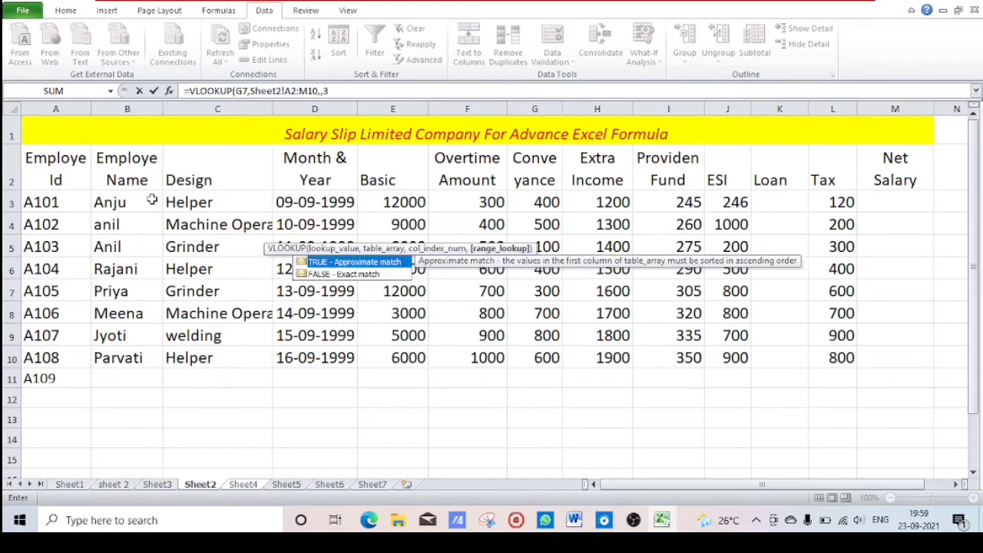
type(",0")
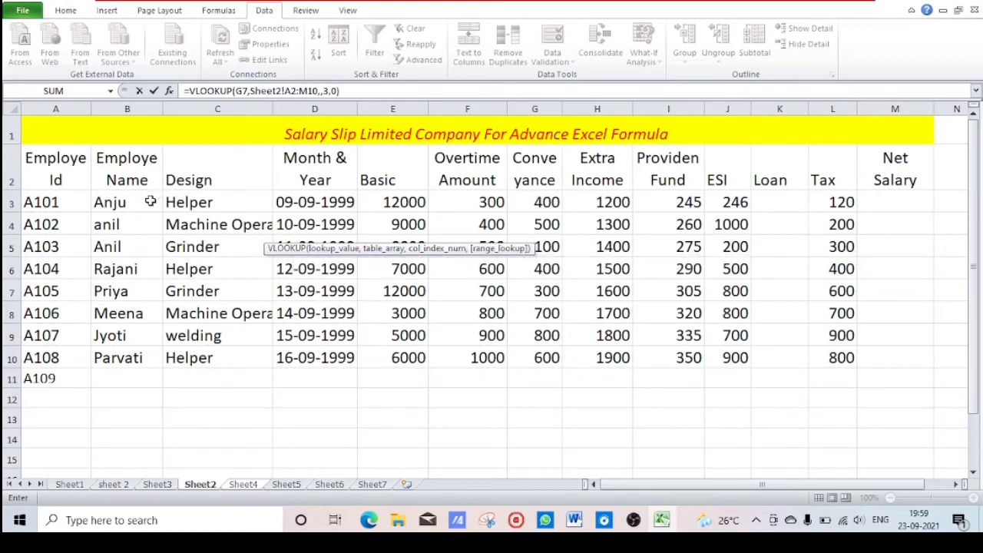
key("Return")
Step: Remove the extra comma from the G8 formula, making it =VLOOKUP(G7,Sheet2!A2:M10,3,0)
left_click(491, 281)
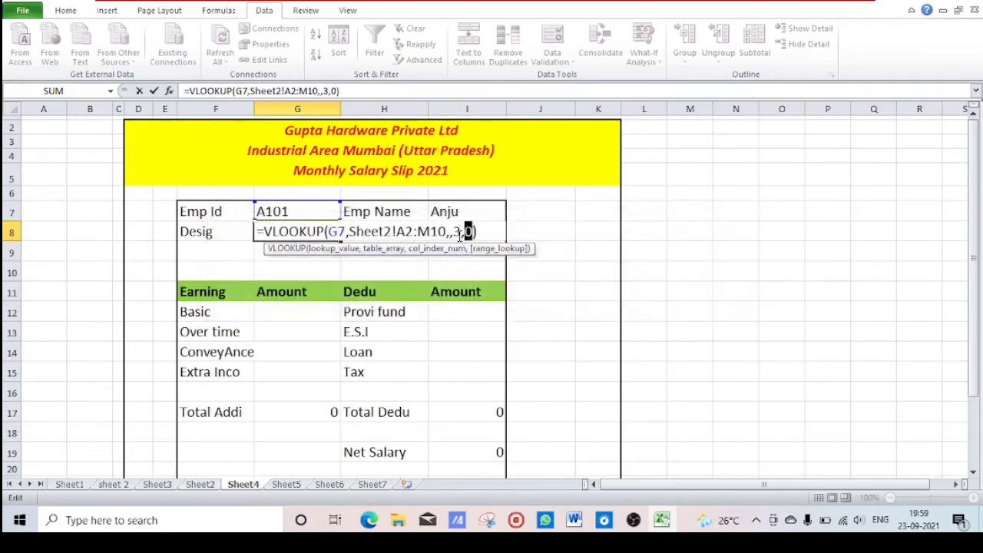
left_click(455, 234)
key("BackSpace")
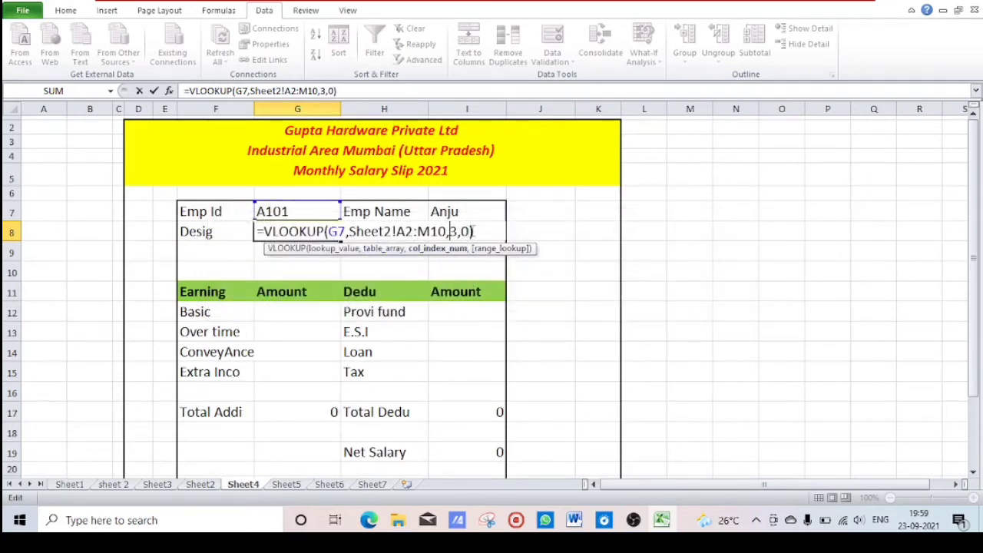
key("Return")
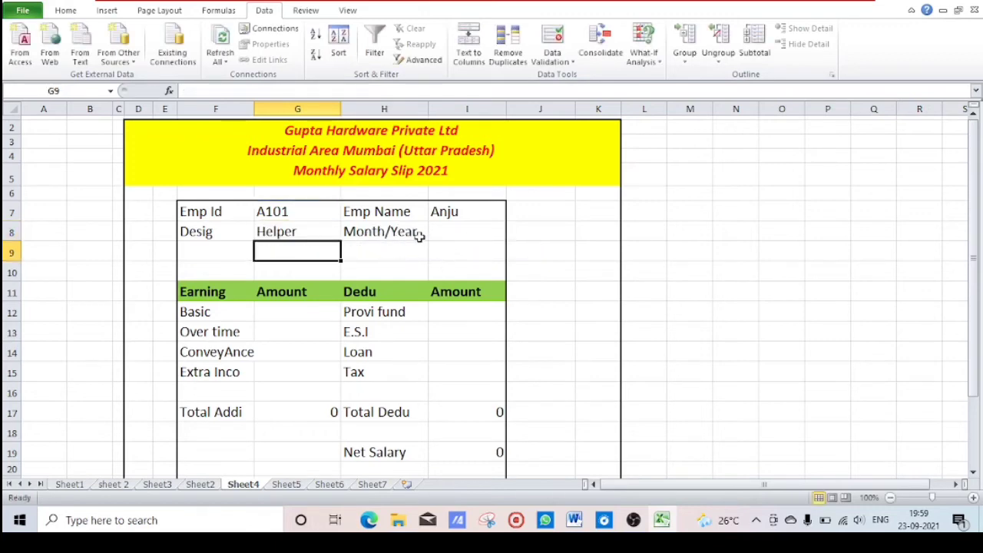
left_click(300, 234)
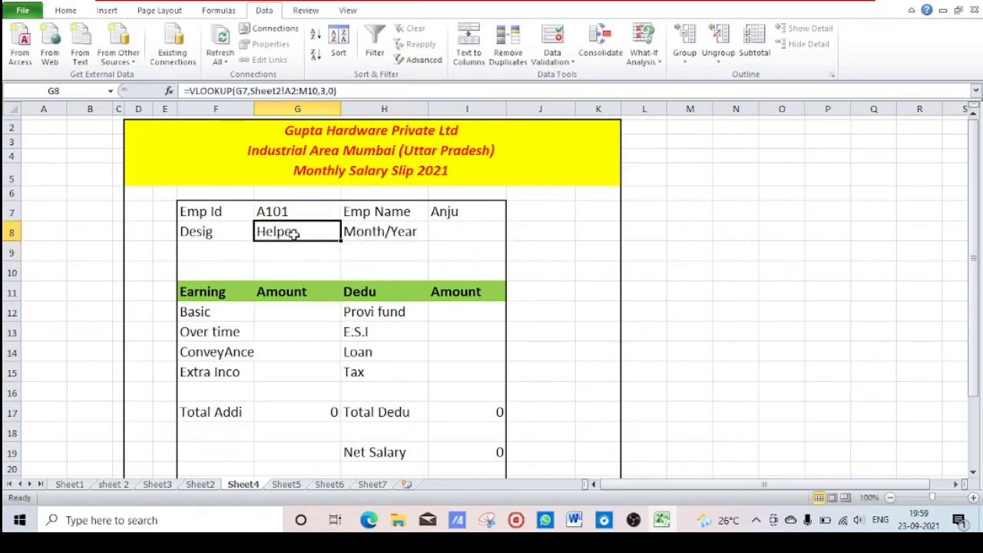
Step: Enter =VLOOKUP(G7,Sheet2!A2:M10,4,0) in I8 to look up the employee's month and year
left_click(447, 235)
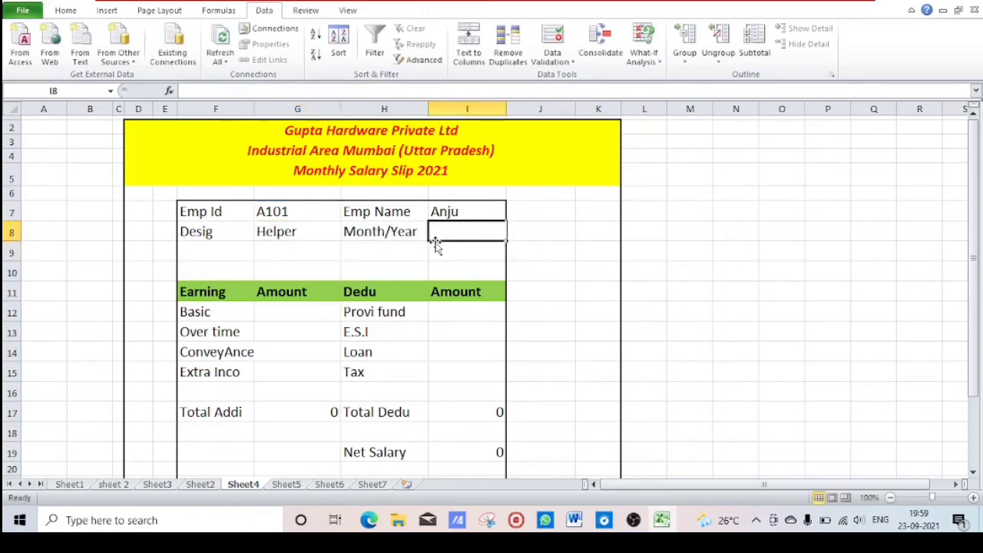
type("=")
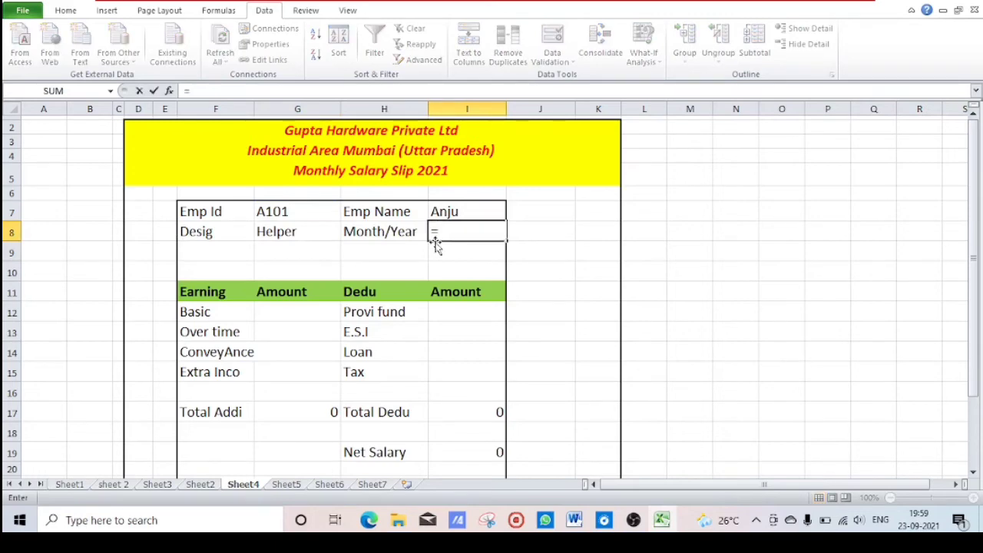
type("v")
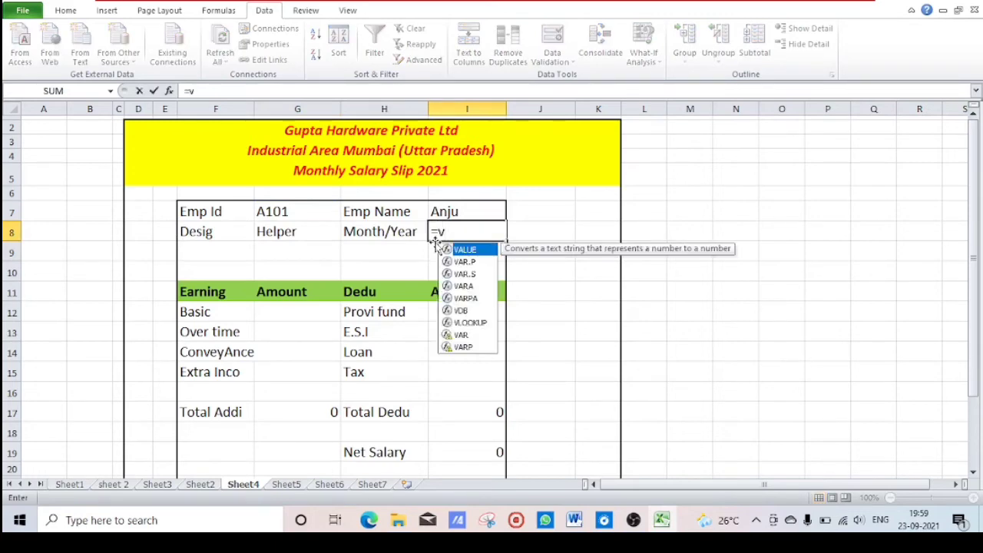
type("l")
key("Tab")
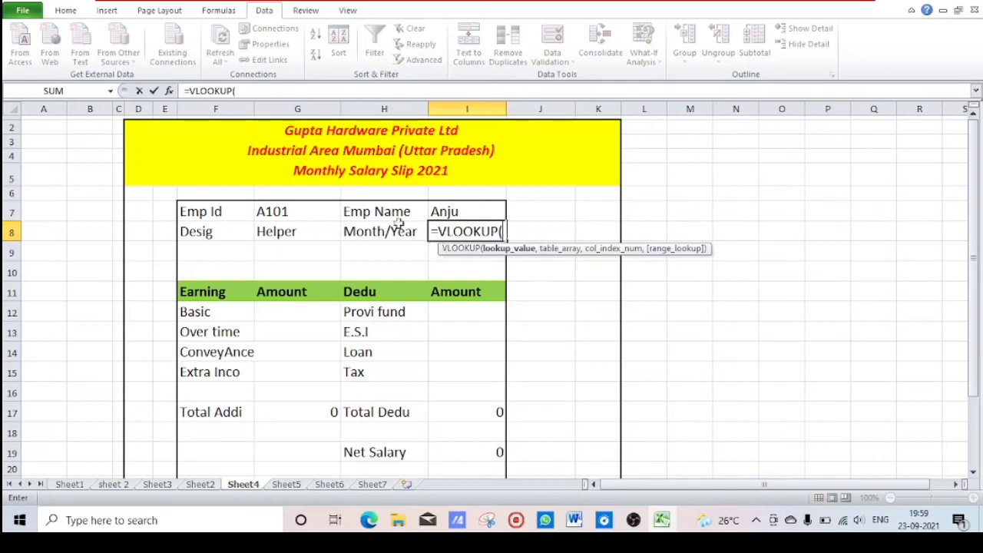
left_click(281, 211)
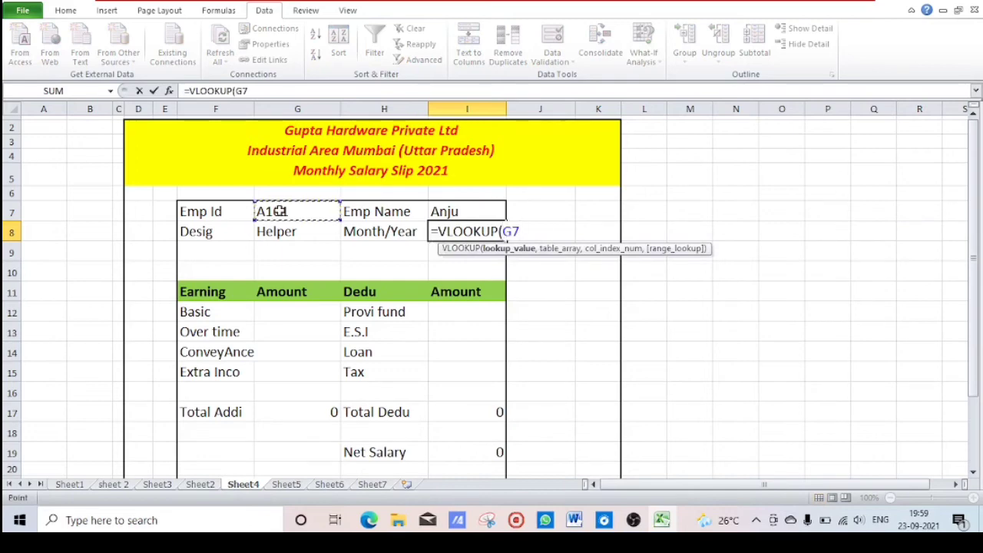
type(",")
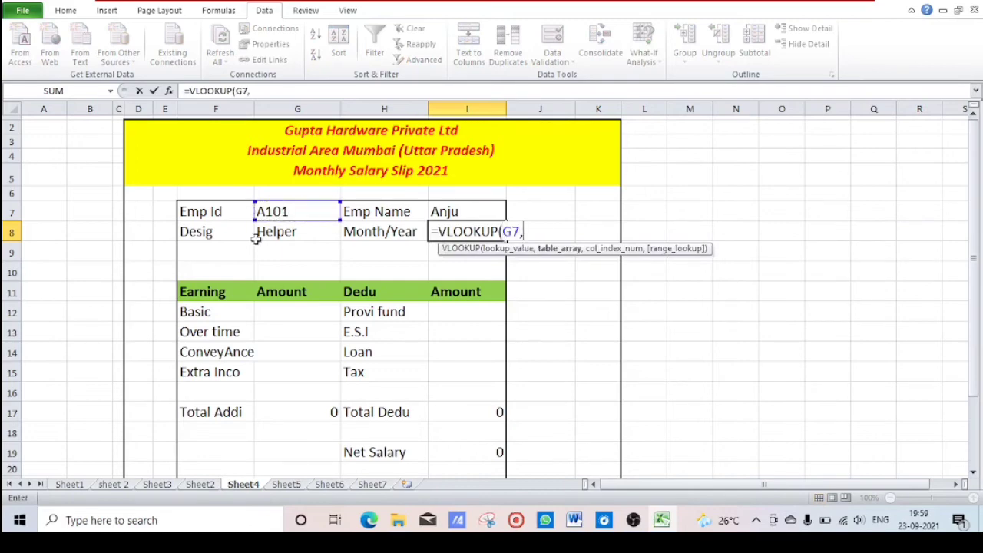
left_click(193, 489)
left_click_drag(42, 163, 887, 356)
type(",")
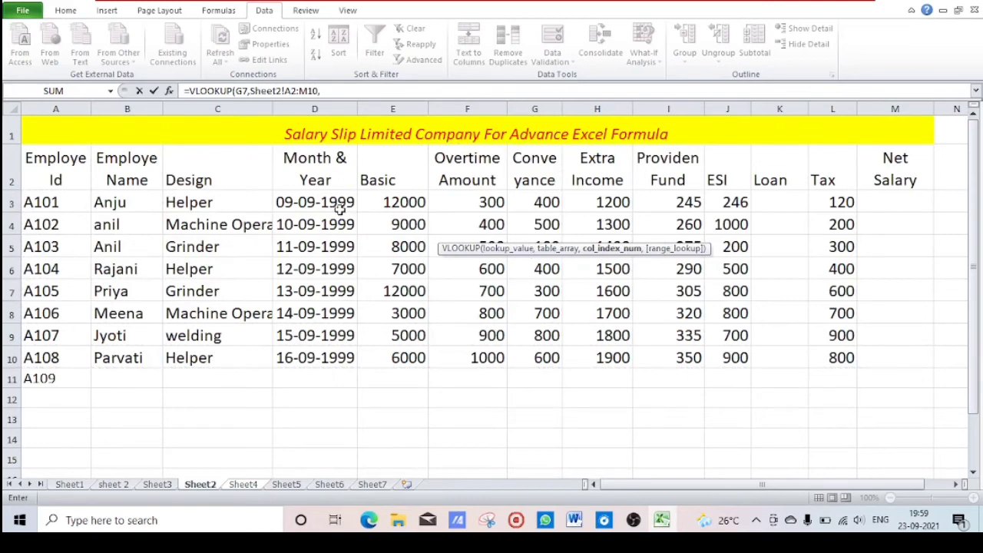
type("4,")
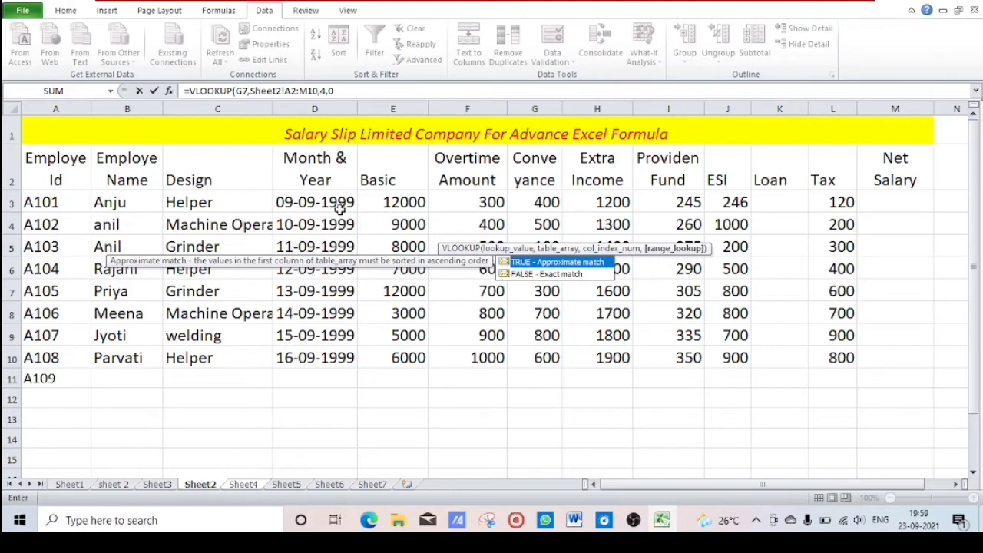
type("0")
key("Return")
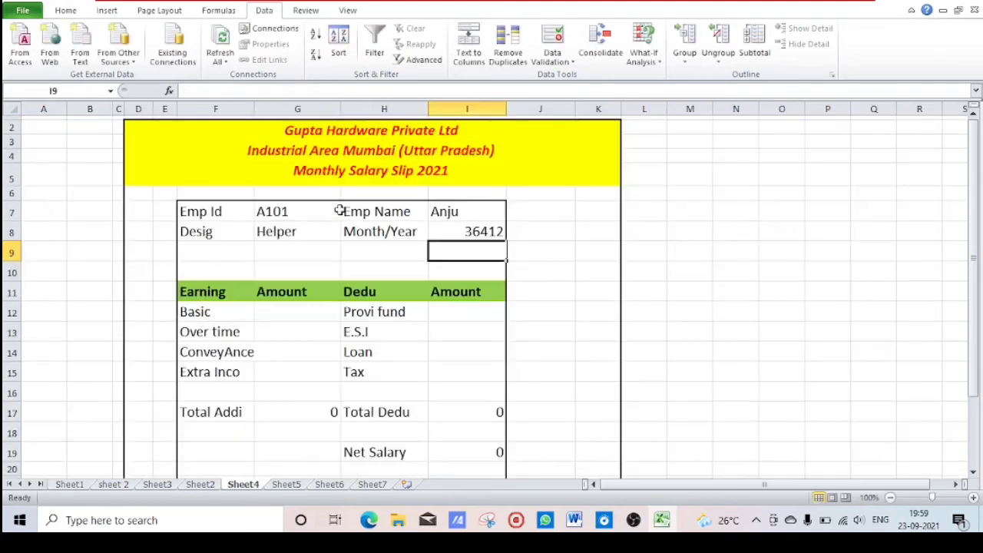
Step: Format the month/year value in I8 as a date of the type 14 March 2001
left_click(471, 230)
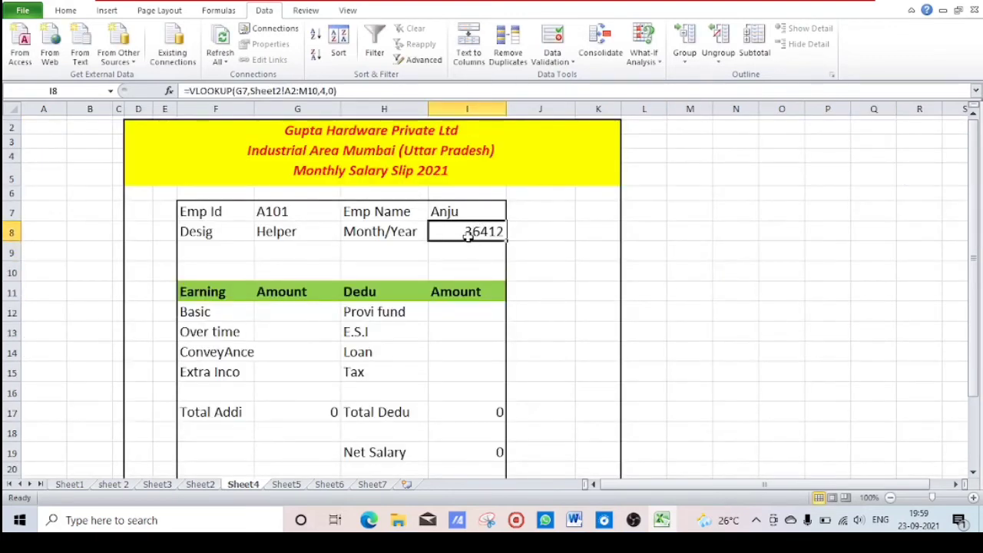
left_click(74, 11)
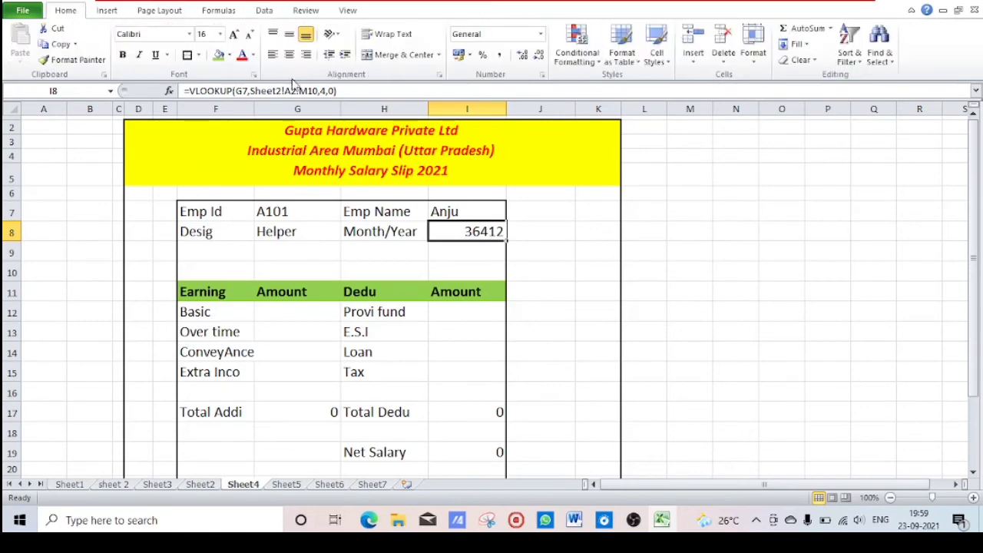
left_click(542, 74)
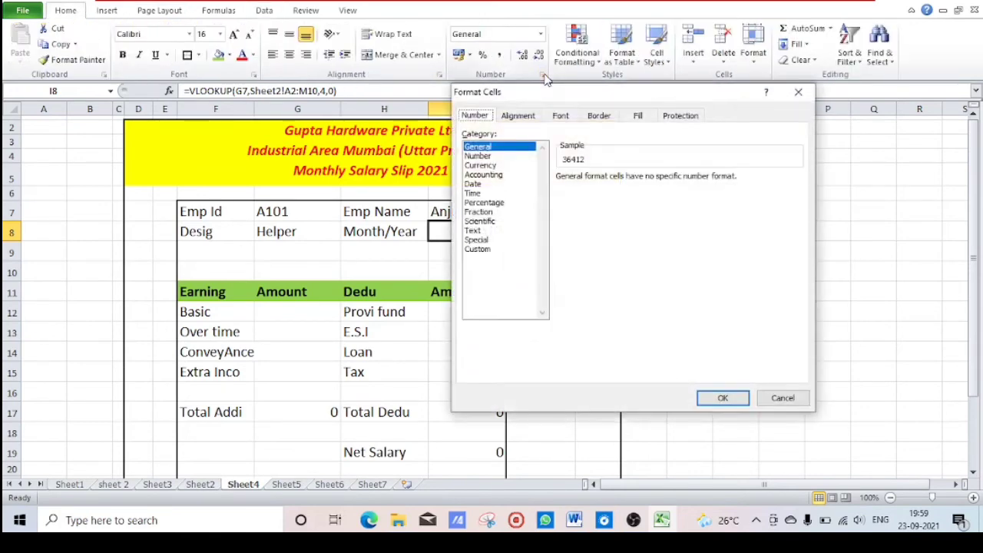
left_click(472, 185)
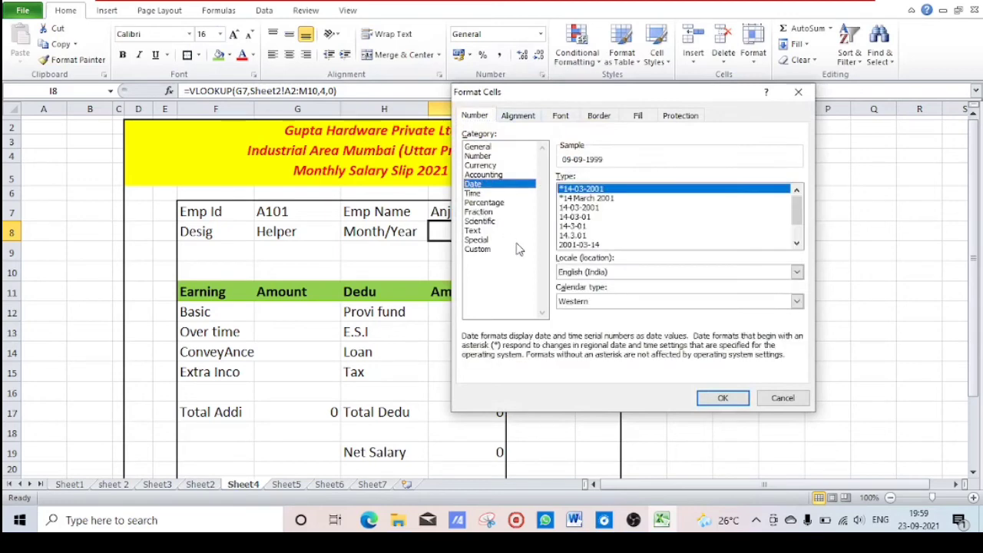
left_click(577, 245)
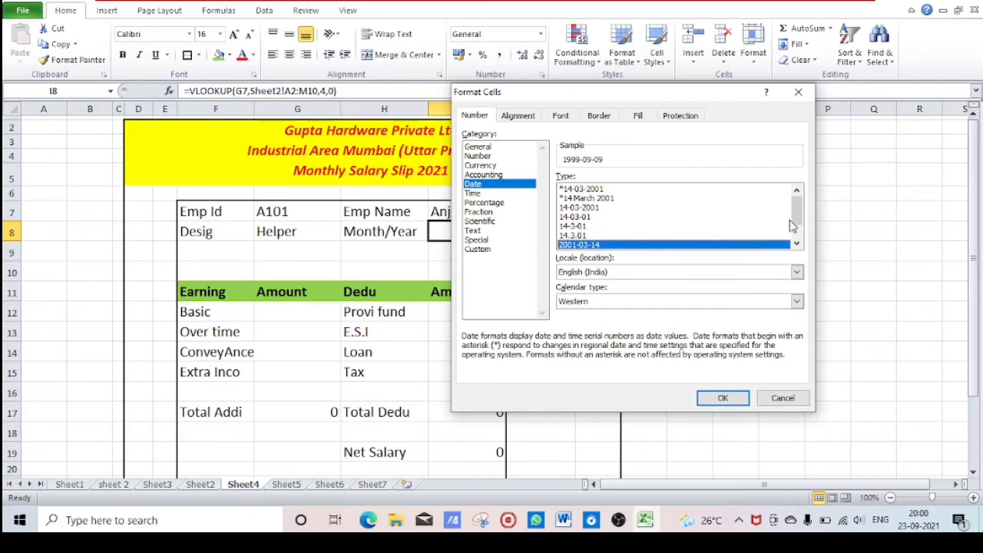
scroll(795, 223, "down", 1)
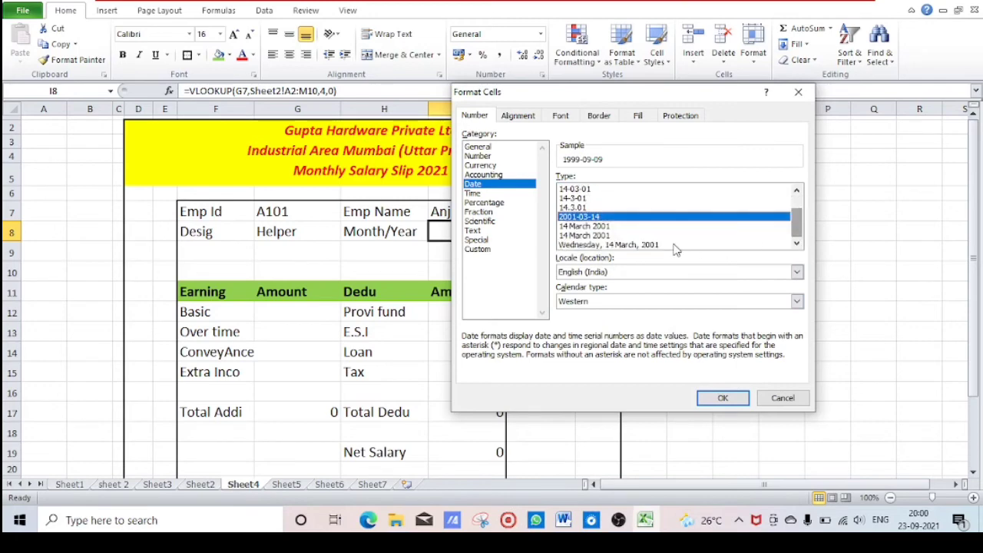
left_click(582, 227)
left_click(720, 397)
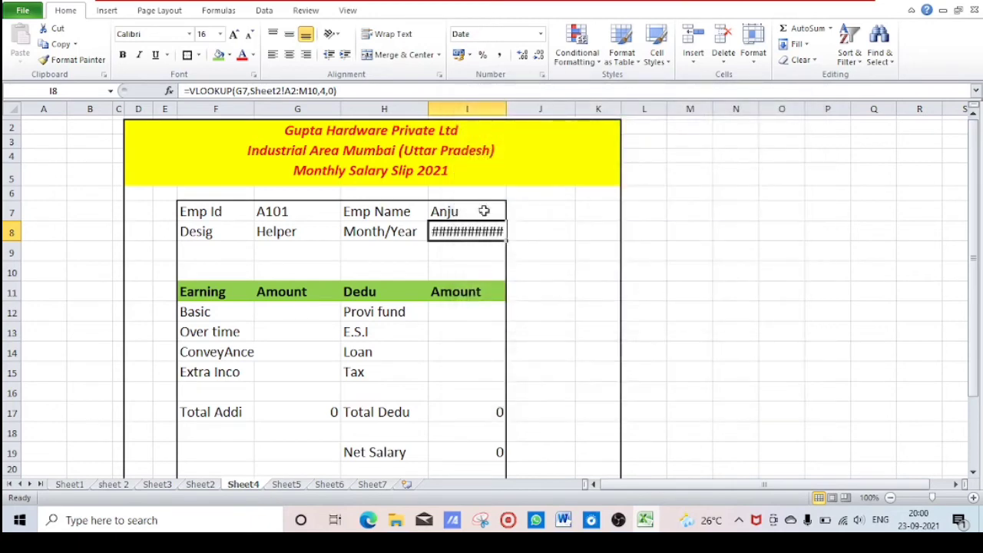
Step: Change the I8 date format to type 14-03-2001 and adjust column I's width to fit the date
left_click_drag(506, 109, 558, 109)
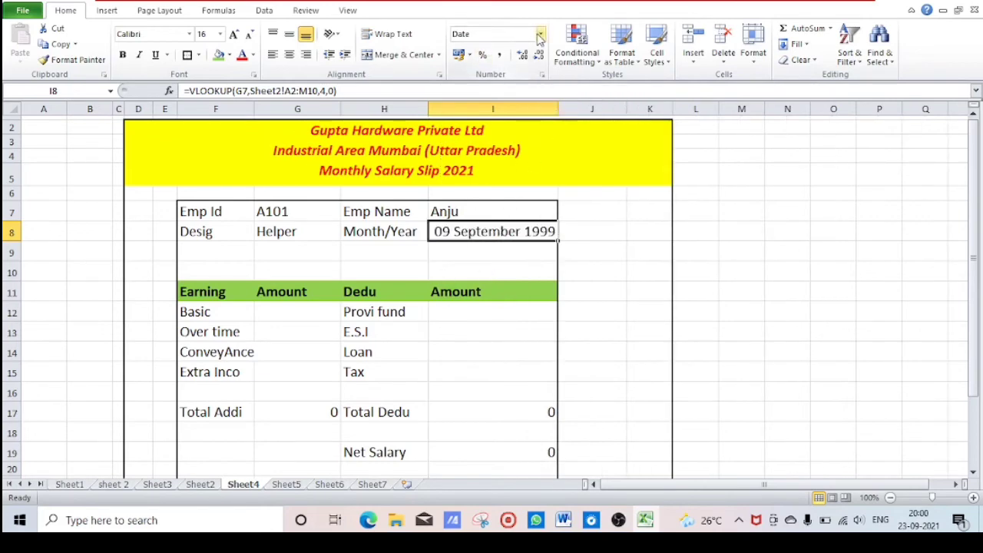
left_click(542, 75)
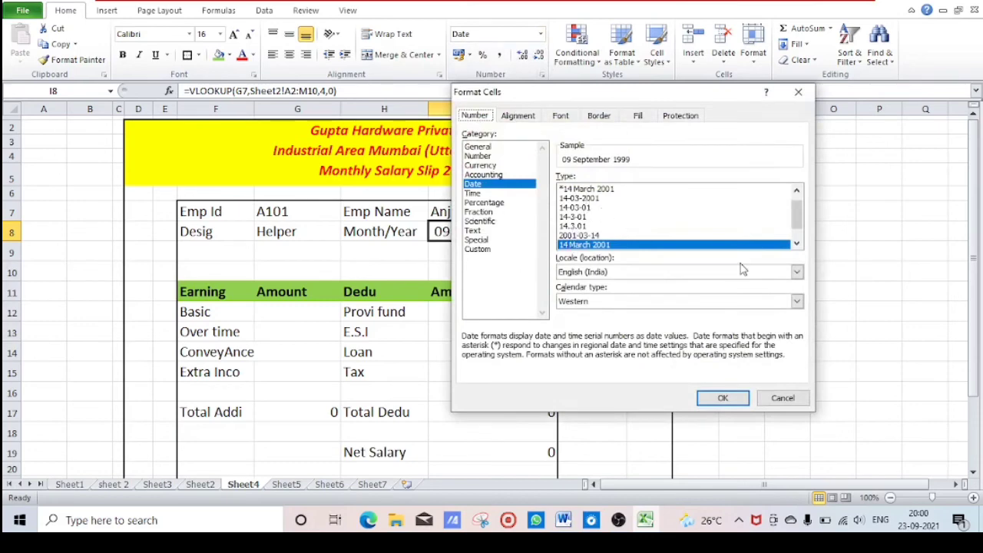
mouse_move(797, 220)
left_mouse_down()
mouse_move(797, 232)
mouse_move(795, 213)
left_mouse_up()
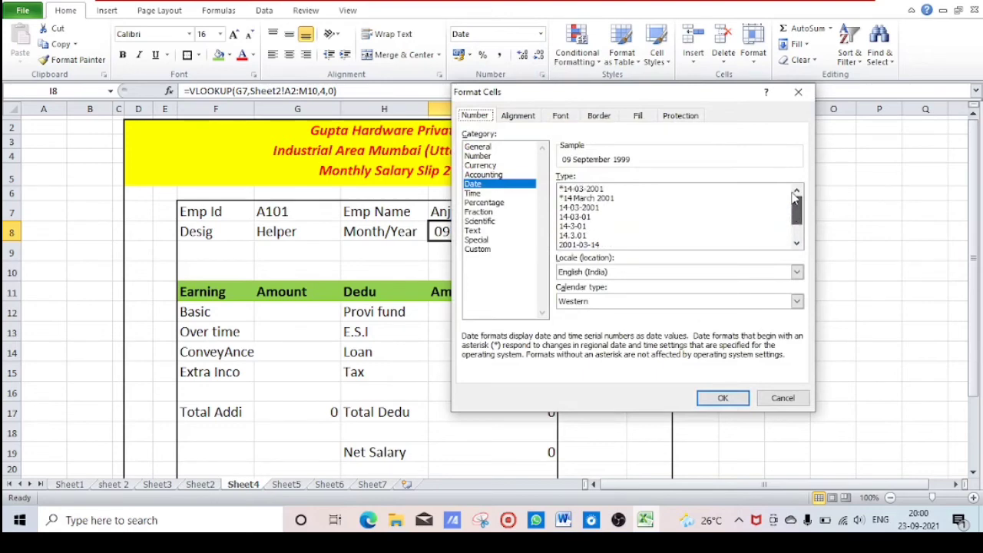
left_click(579, 208)
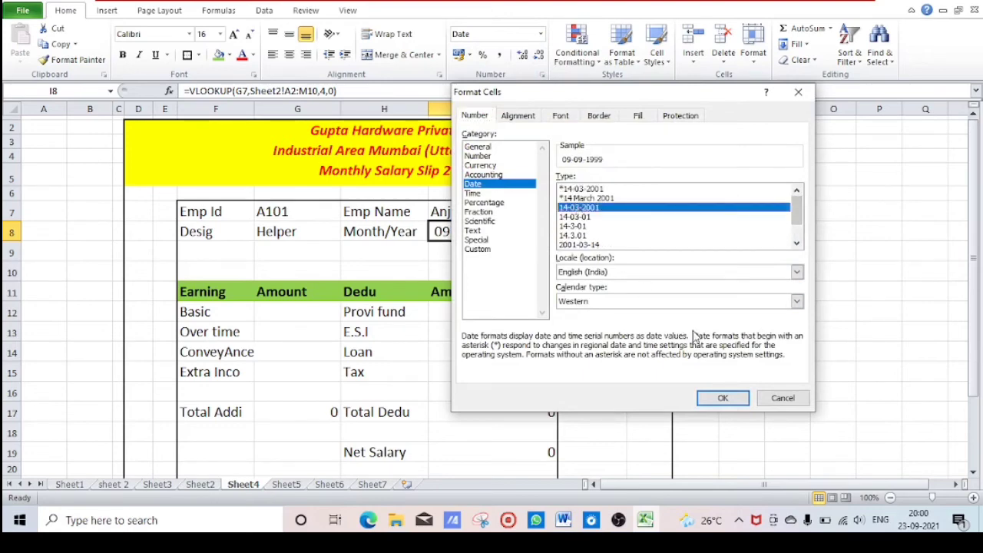
left_click(722, 398)
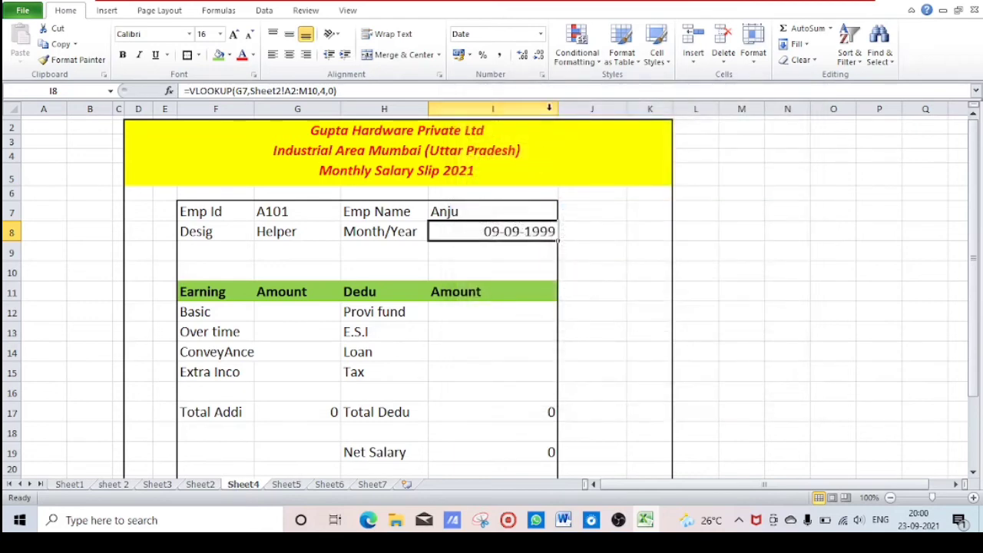
left_click_drag(559, 108, 528, 108)
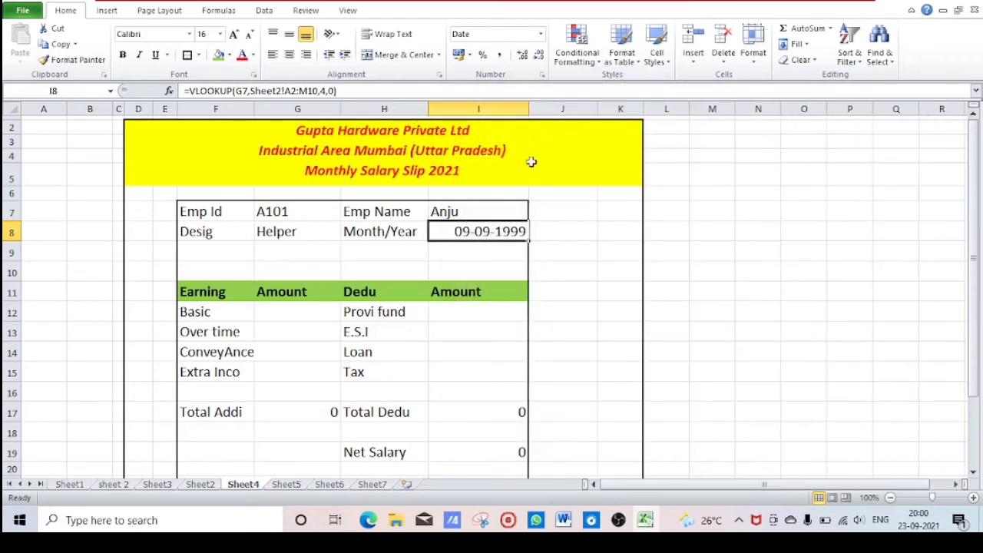
Step: Center the employee name horizontally in I7
left_click(280, 314)
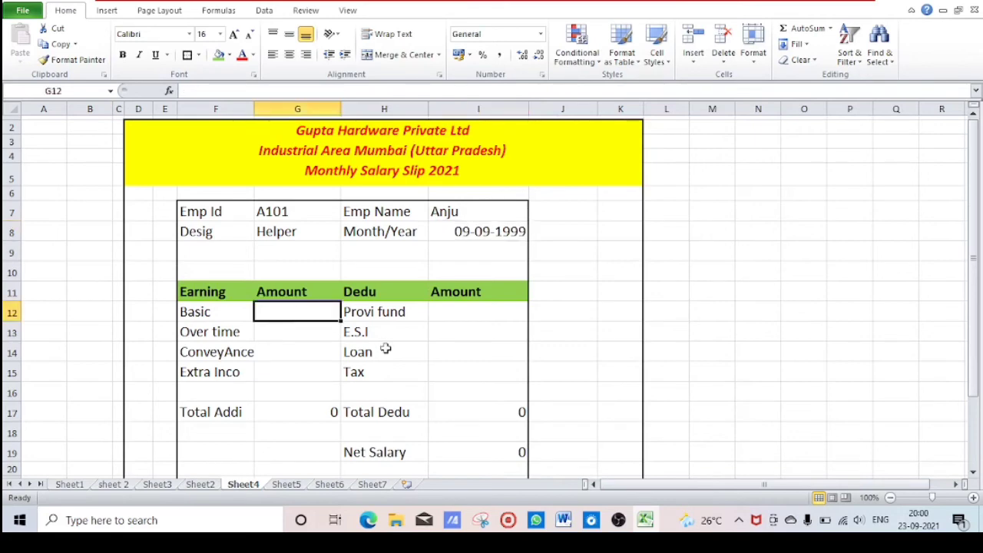
left_click(452, 212)
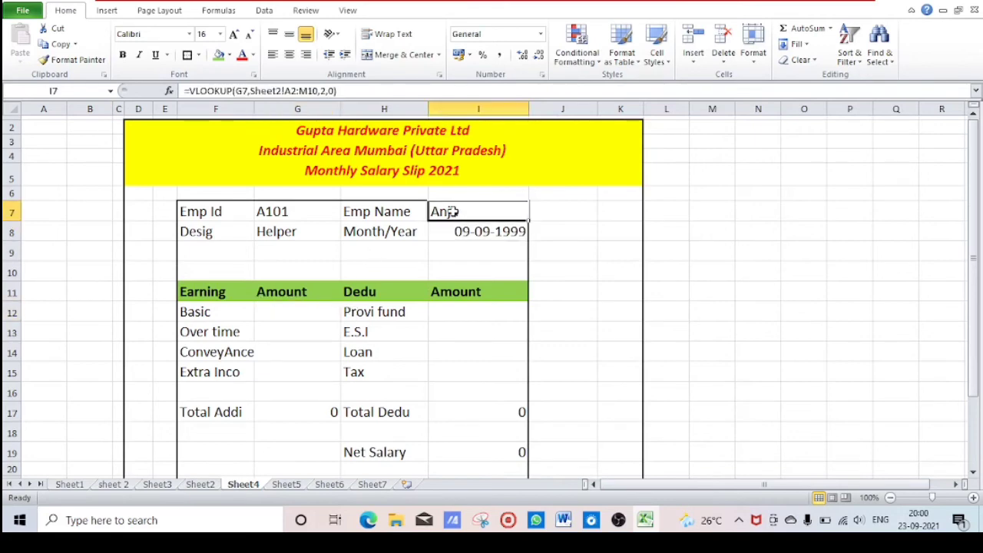
left_click(289, 54)
Step: Enter =VLOOKUP(G7,Sheet2!A2:M10,5,0) in G12 to look up the basic salary
left_click(287, 310)
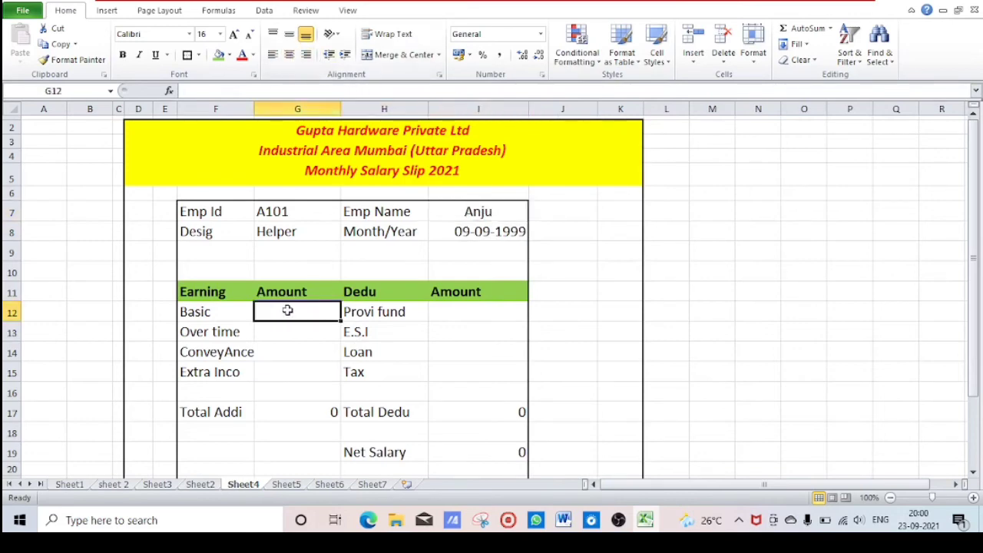
type("=vl")
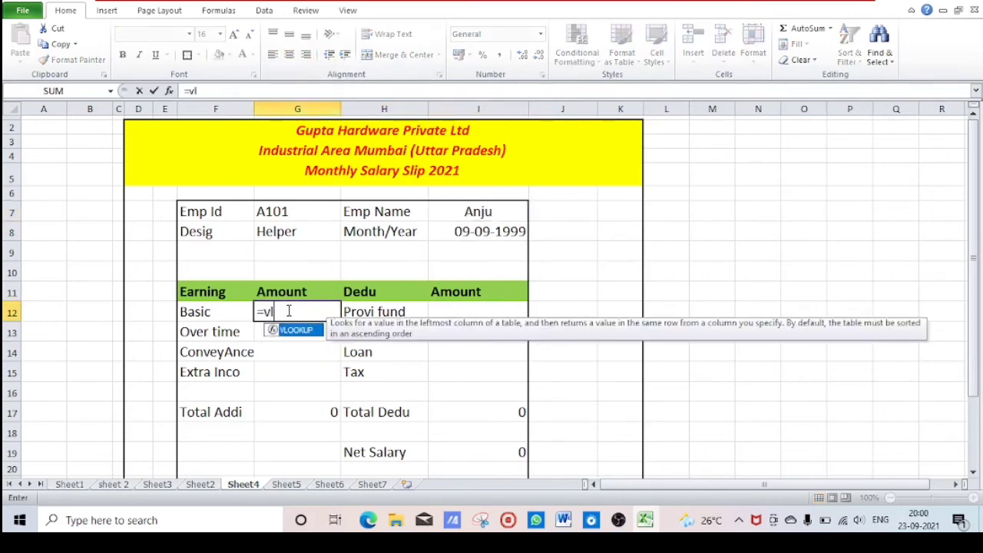
key("Tab")
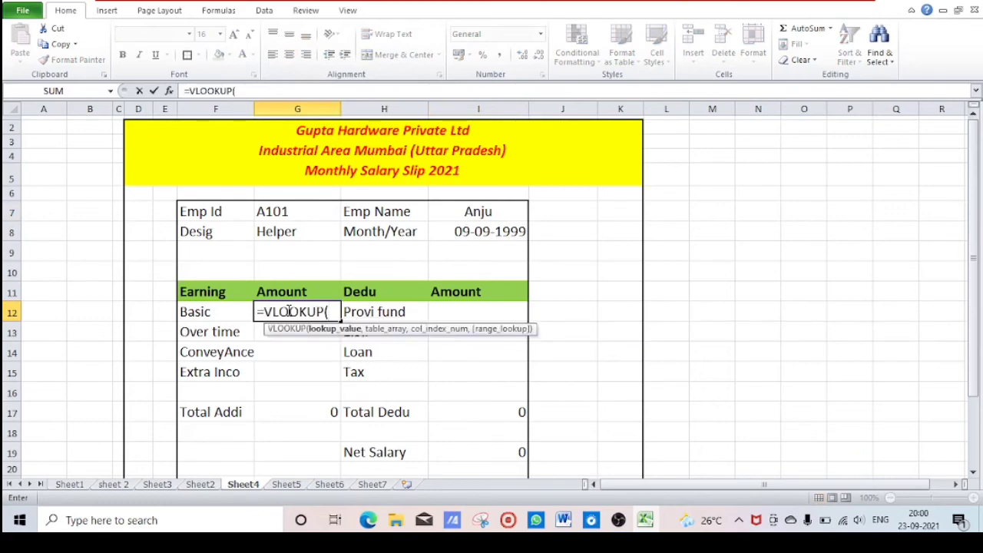
left_click(281, 212)
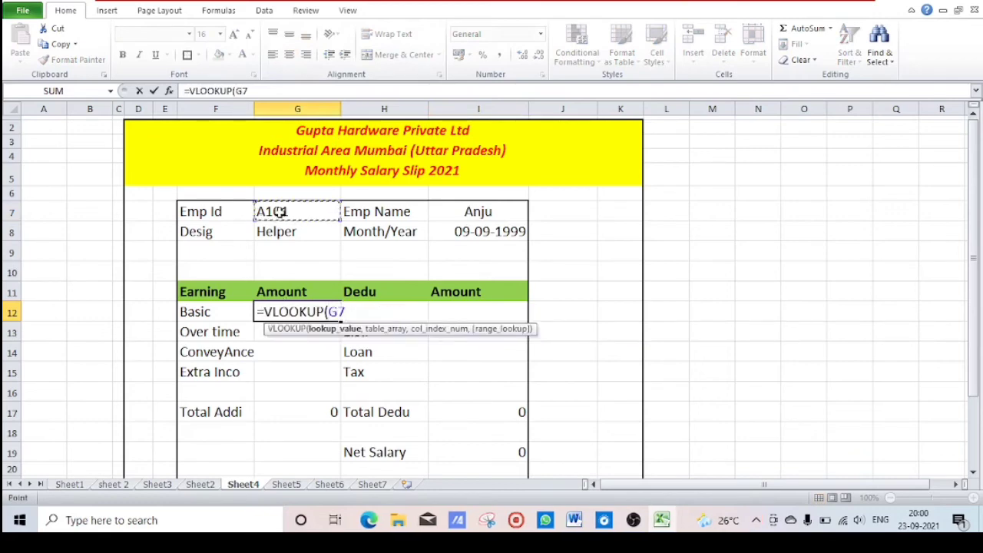
type(",")
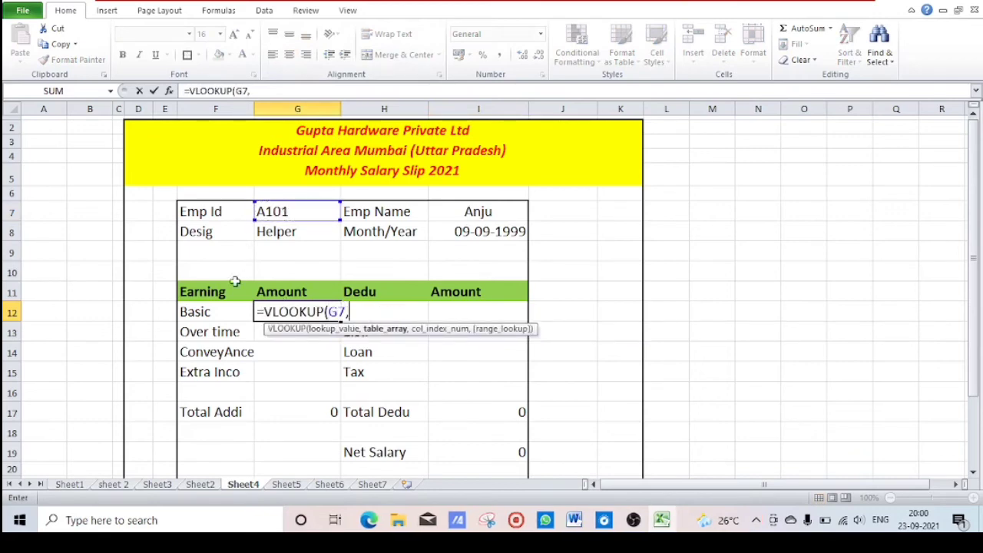
left_click(199, 485)
left_click_drag(39, 162, 877, 345)
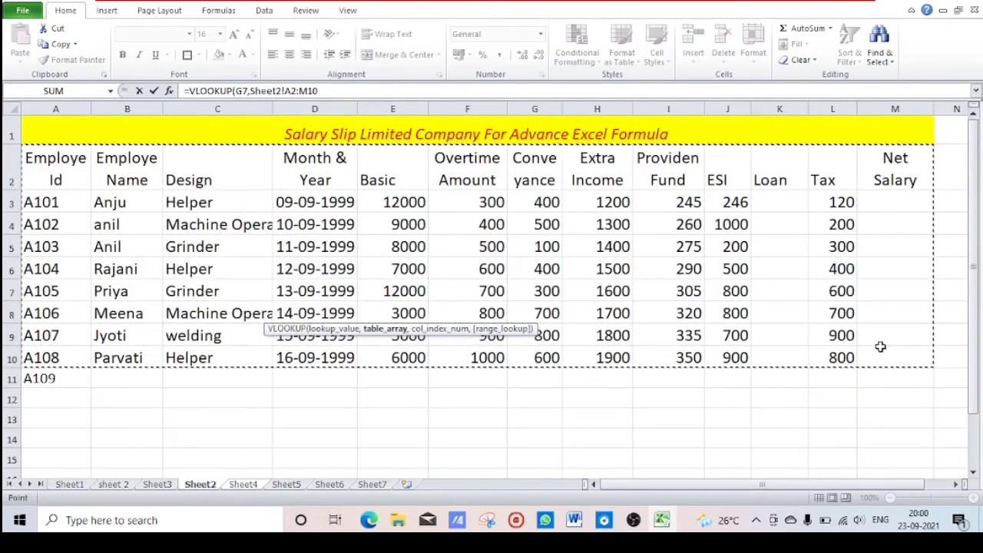
type(",")
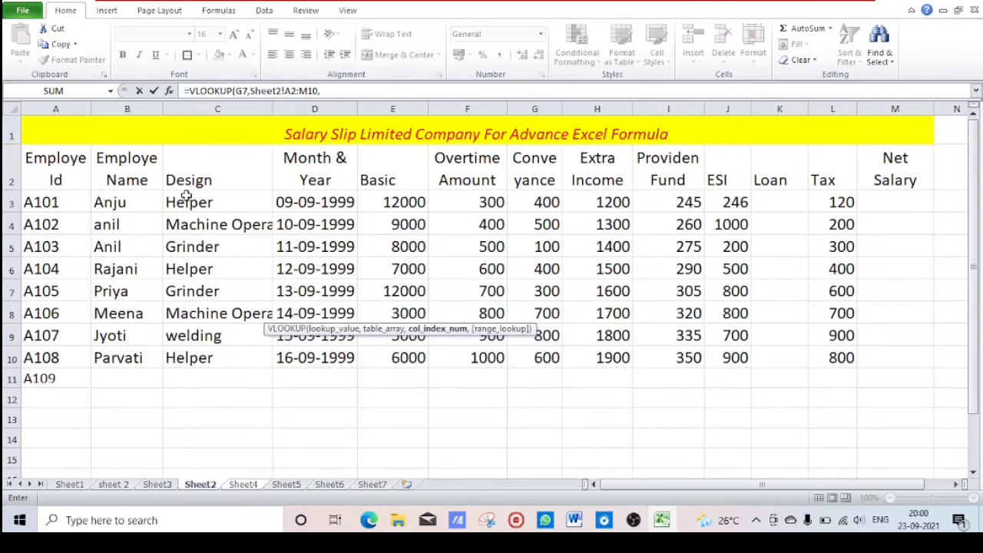
type("5,0)")
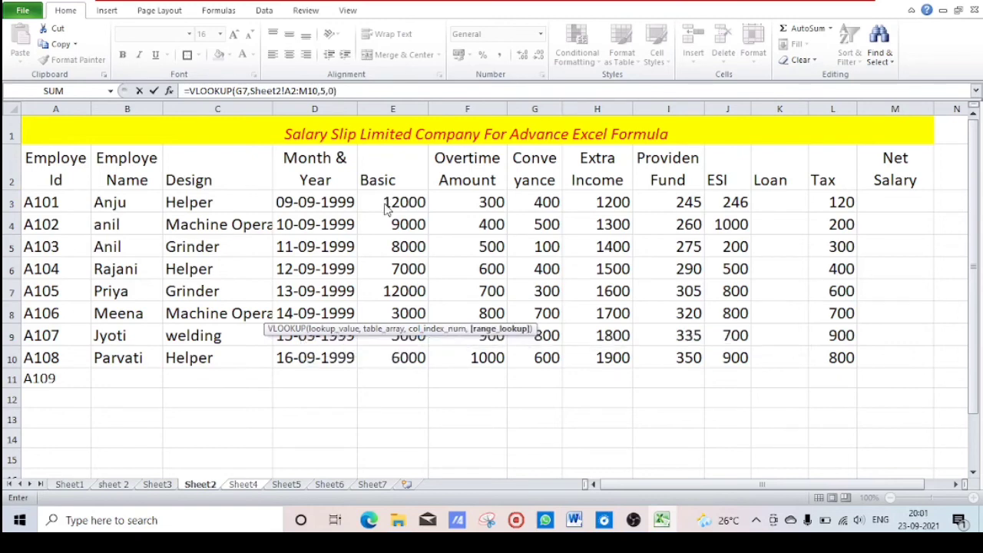
key("Return")
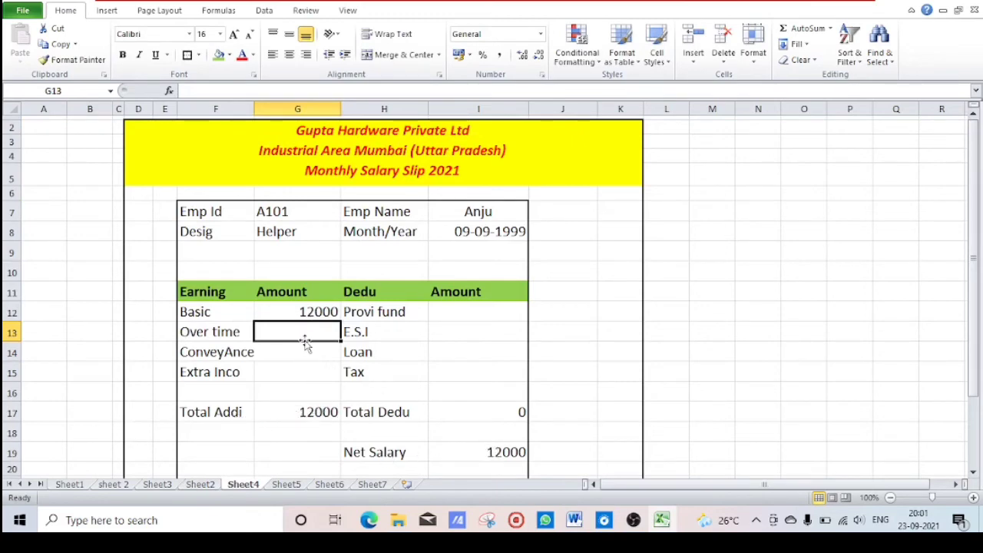
Step: Enter =VLOOKUP(G7,Sheet2!A2:M10,6,0) in G13 to look up the overtime amount
type("=vl")
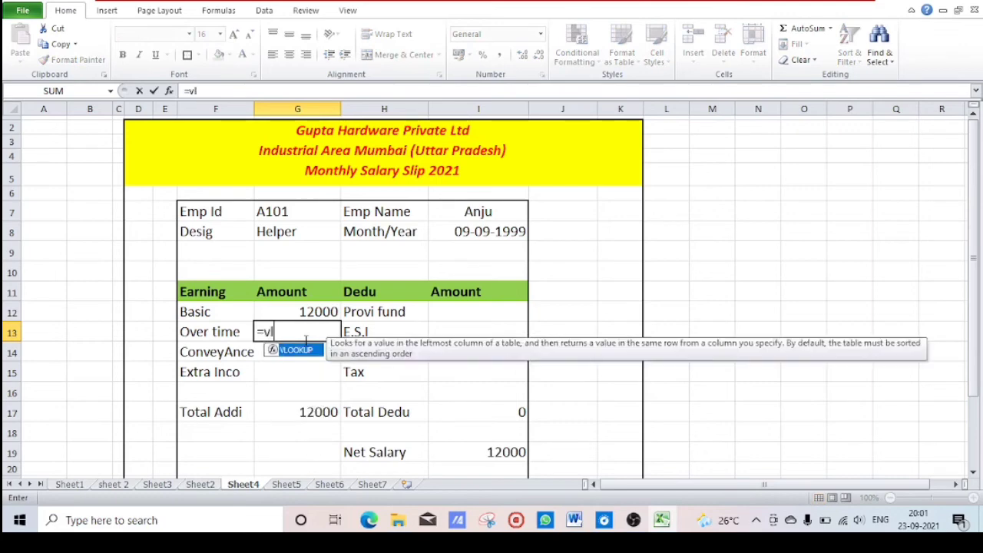
key("Tab")
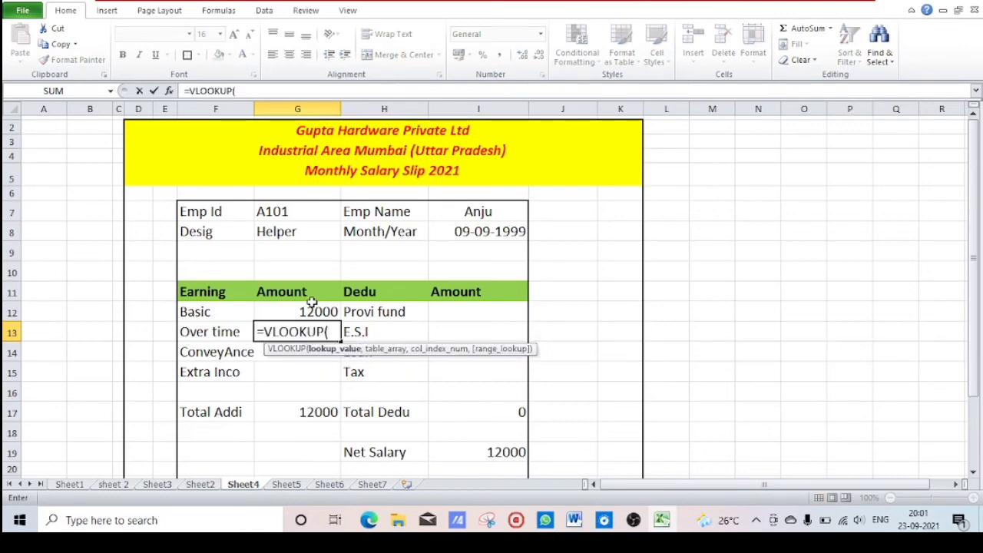
left_click(278, 213)
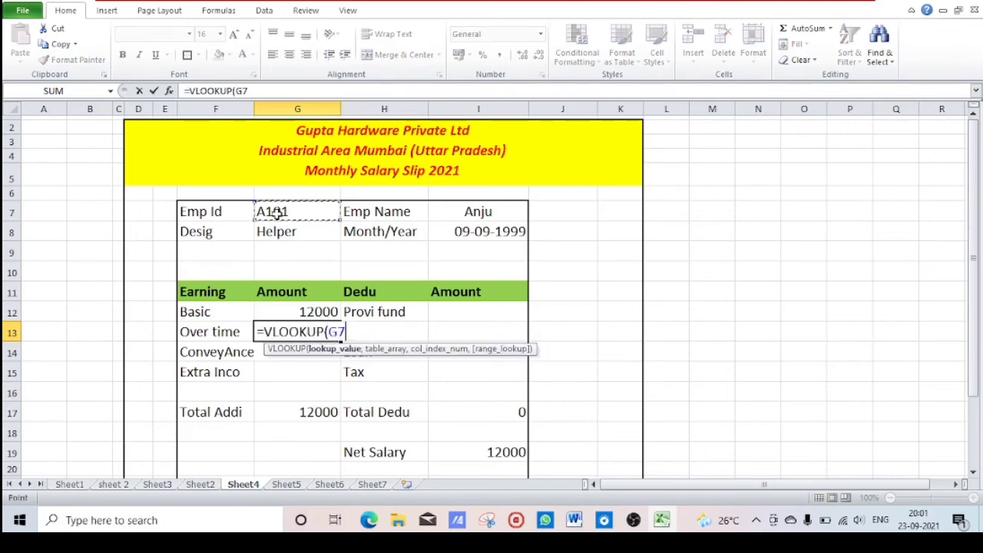
type(",")
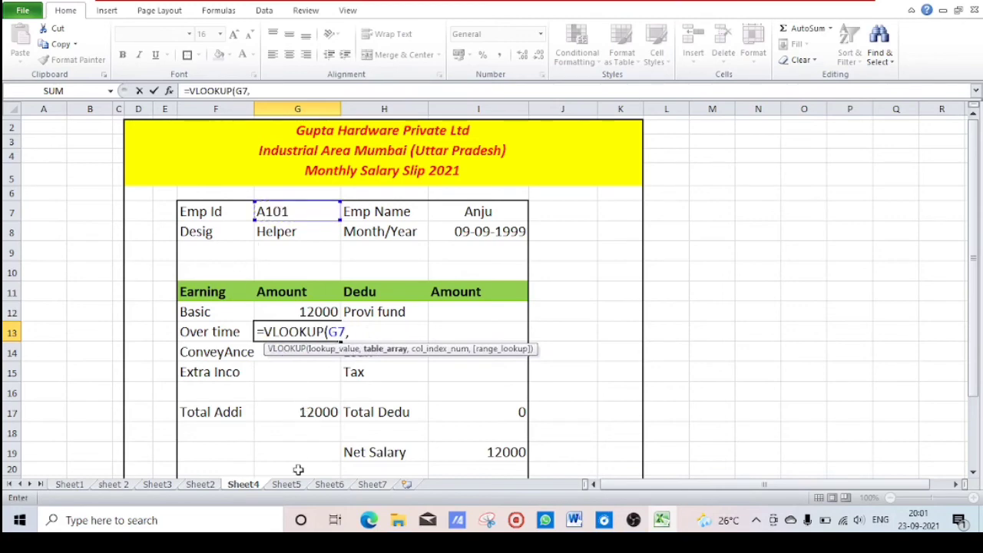
left_click(201, 484)
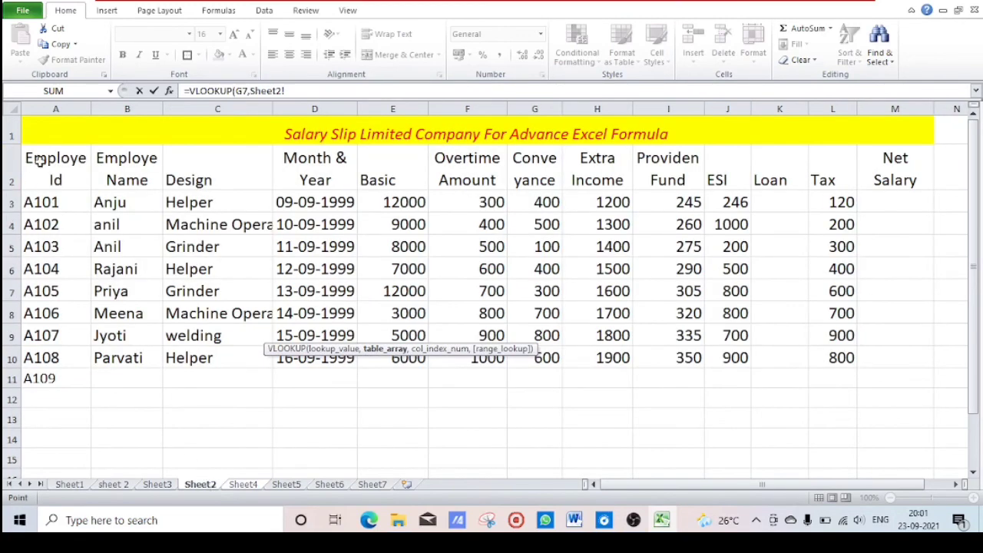
left_click_drag(30, 162, 876, 361)
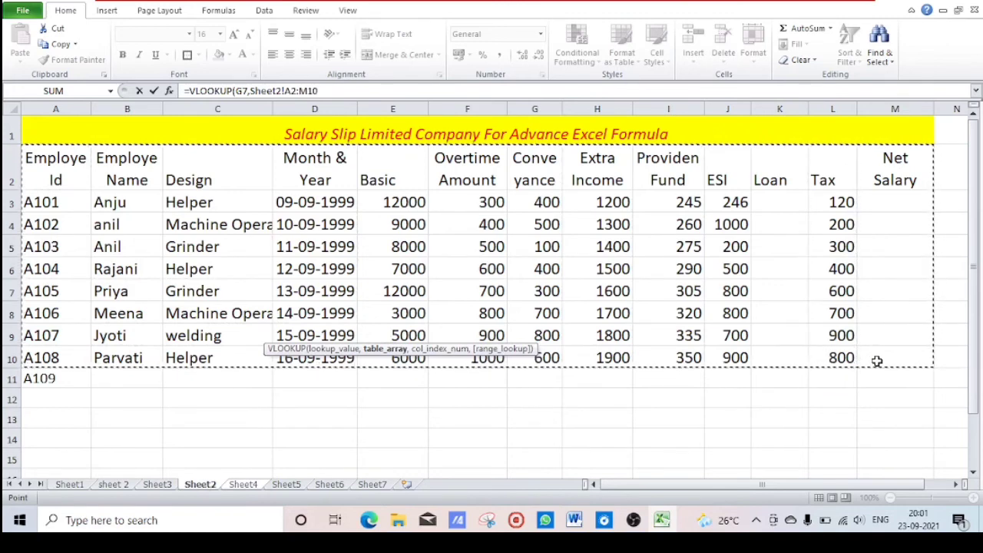
type(",6")
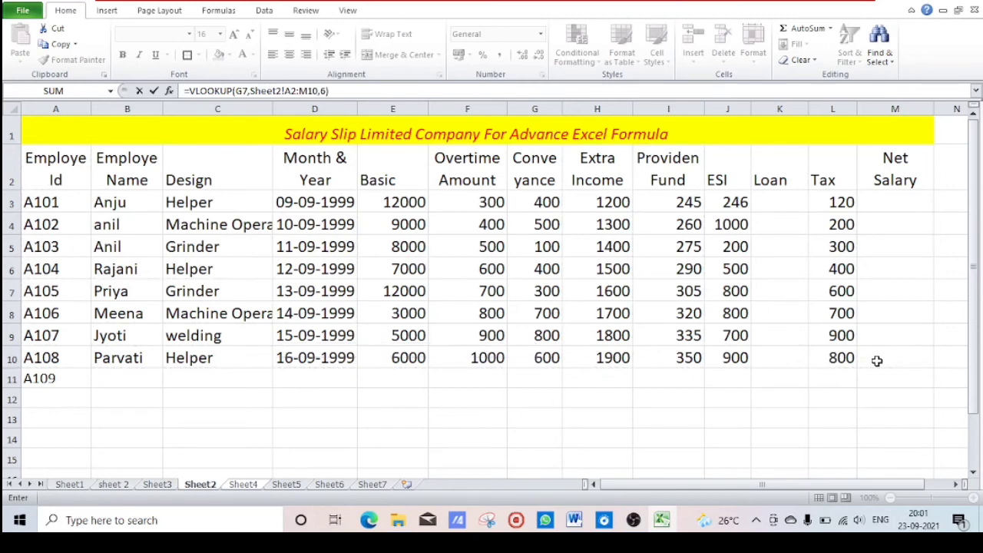
key("BackSpace")
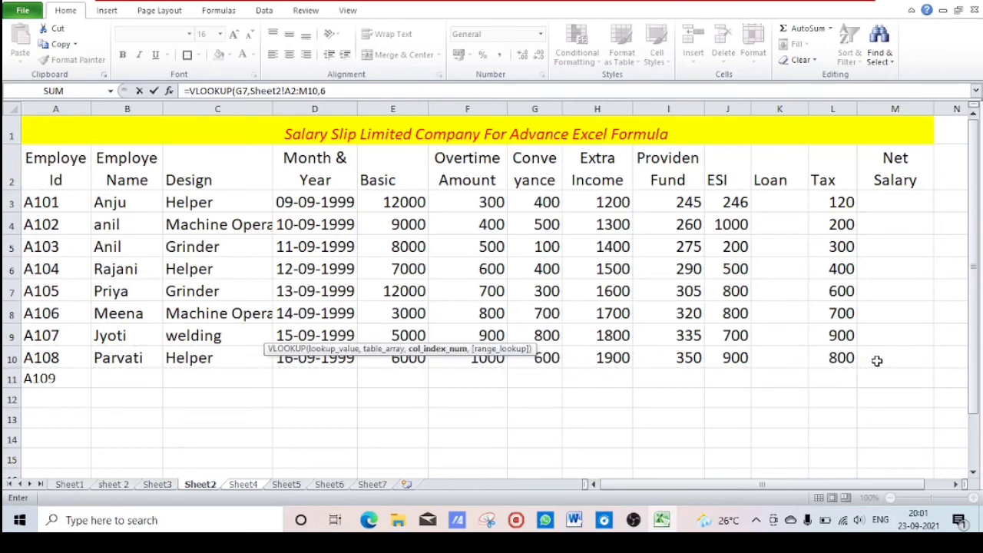
type(",")
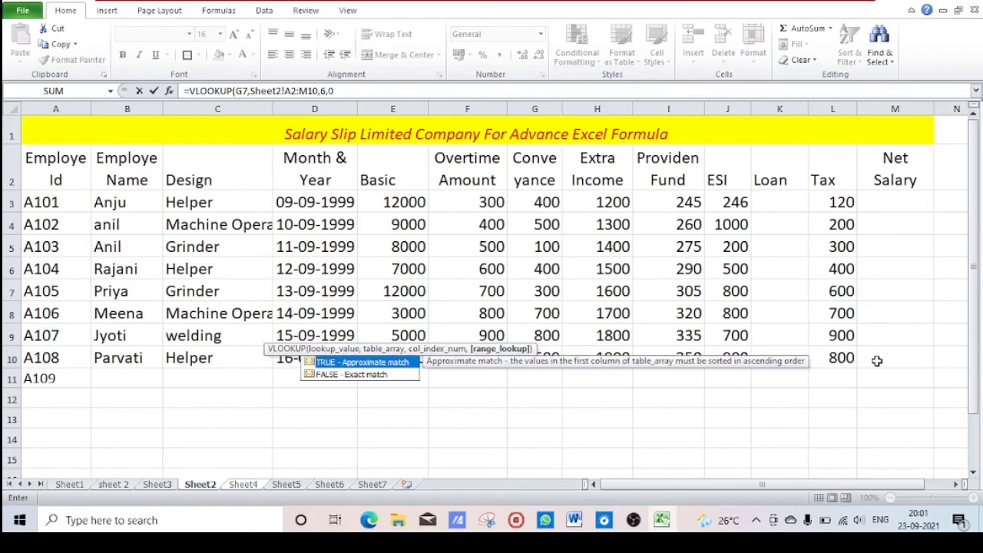
type("0")
key("Return")
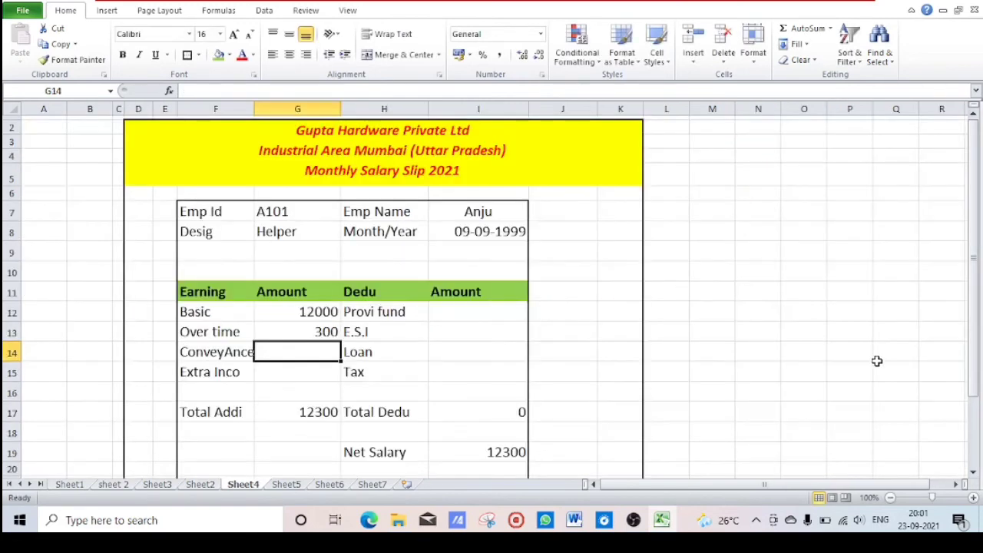
key("Up")
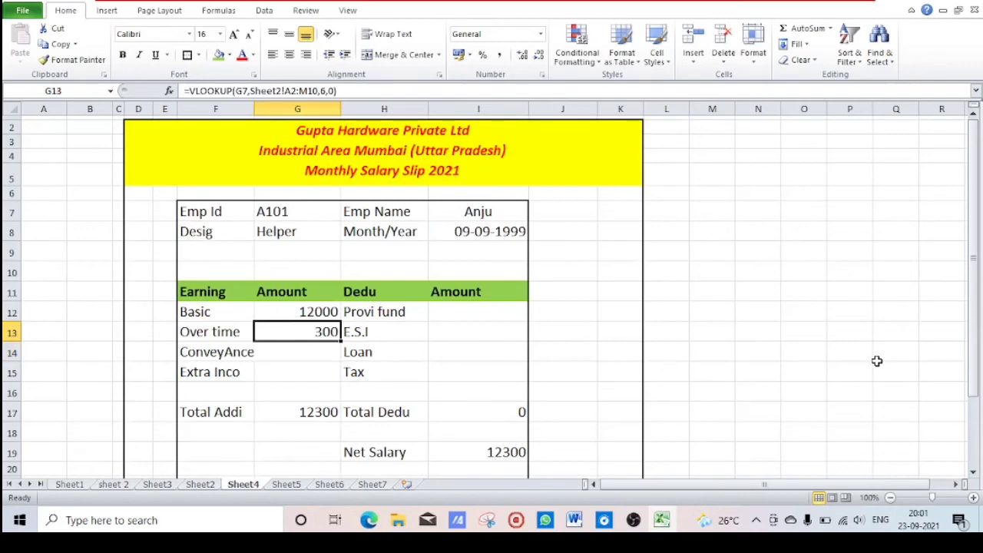
Step: Enter =VLOOKUP(G7,Sheet2!A2:M10,7,0) in G14 to look up the conveyance amount
key("Down")
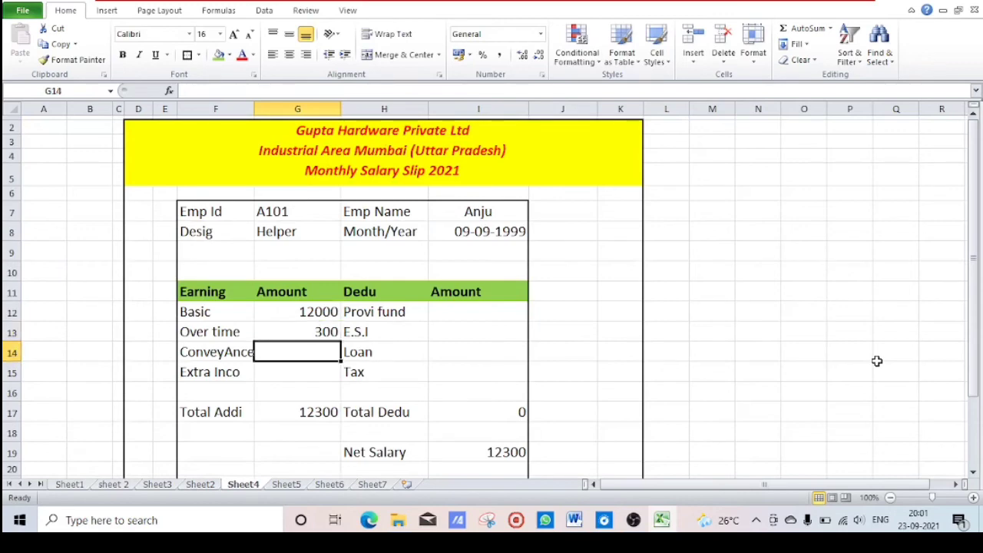
type("=vl")
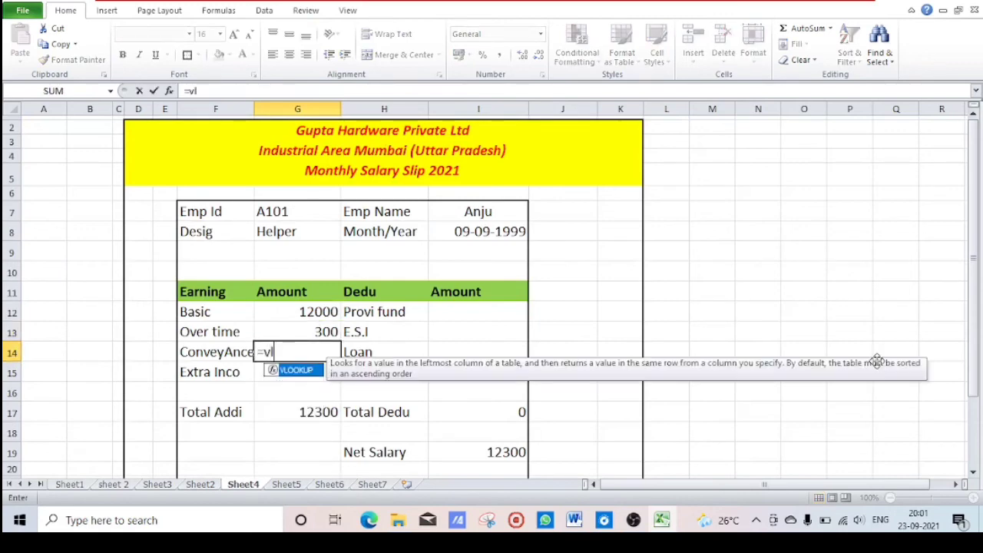
key("Tab")
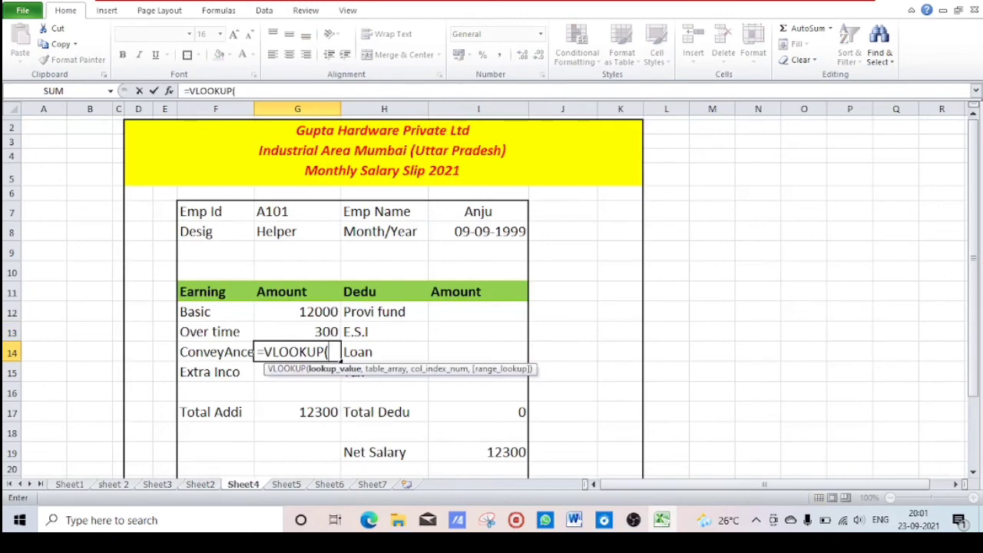
left_click(284, 210)
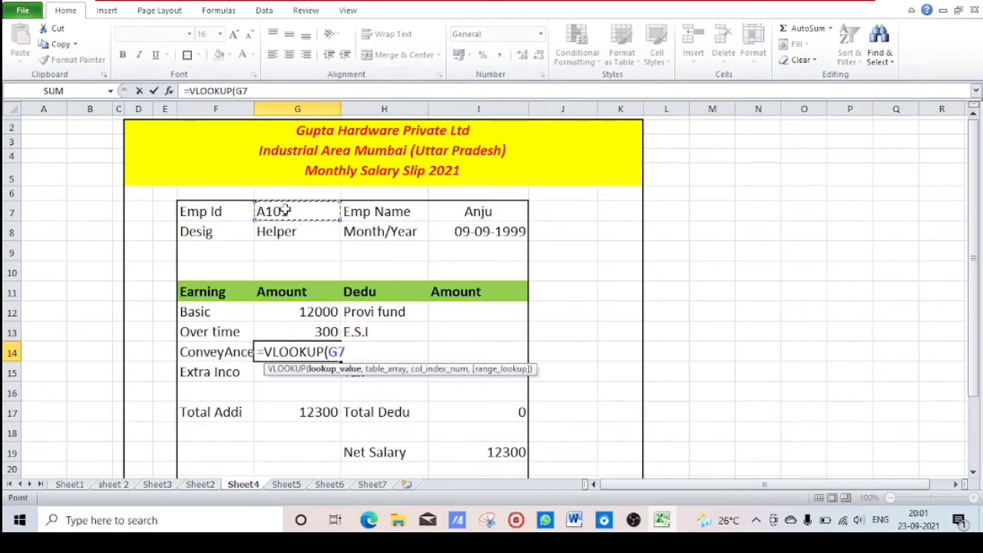
type(",")
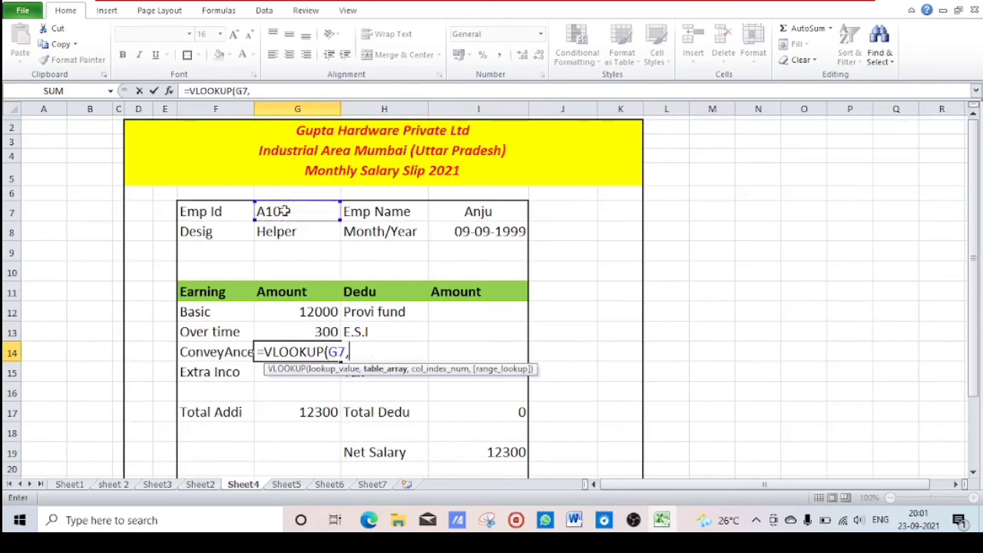
left_click(201, 484)
left_click_drag(60, 165, 876, 355)
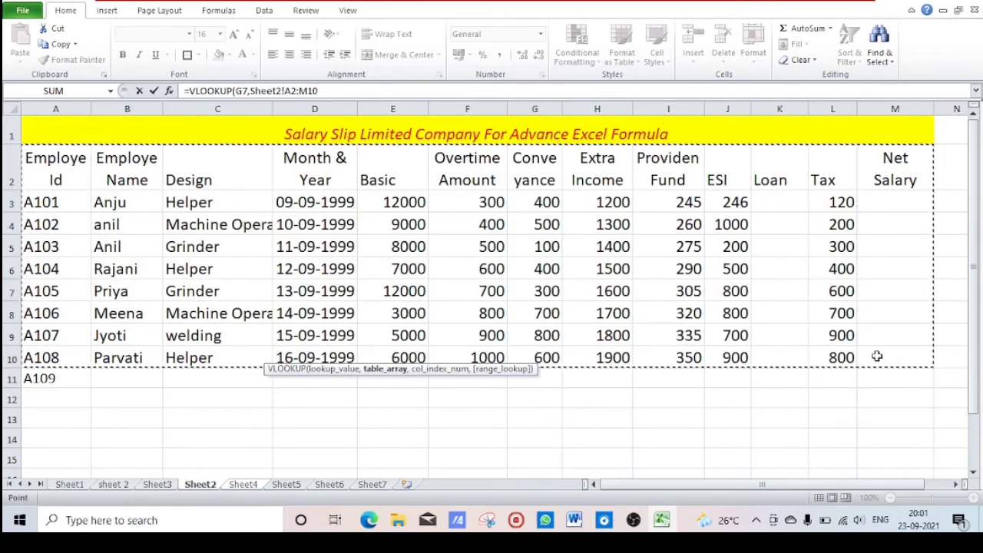
type(",7")
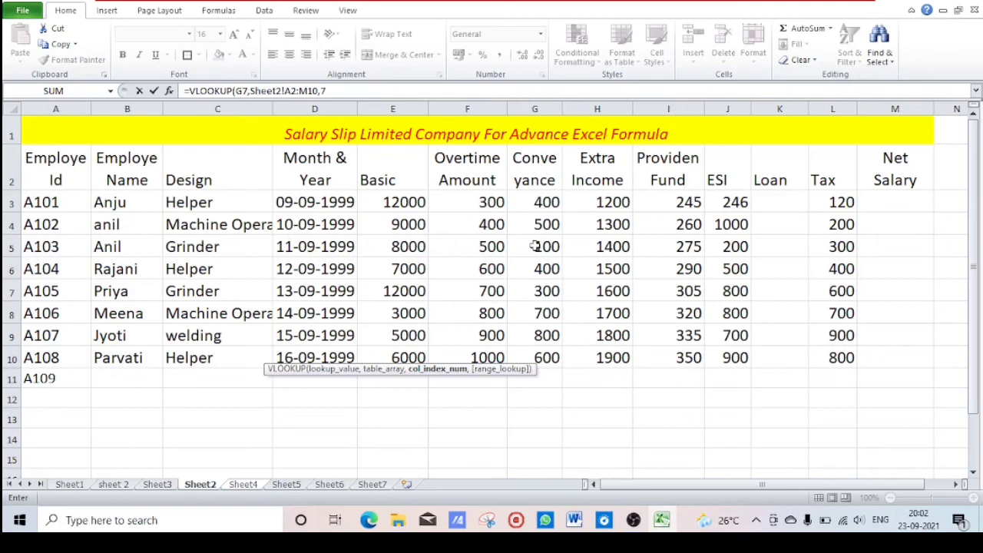
type(",0)")
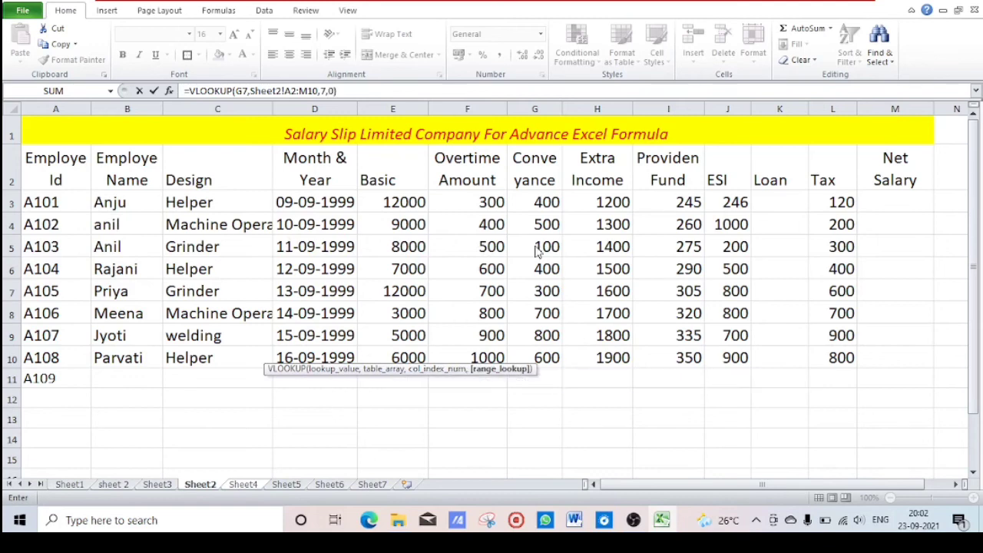
key("Return")
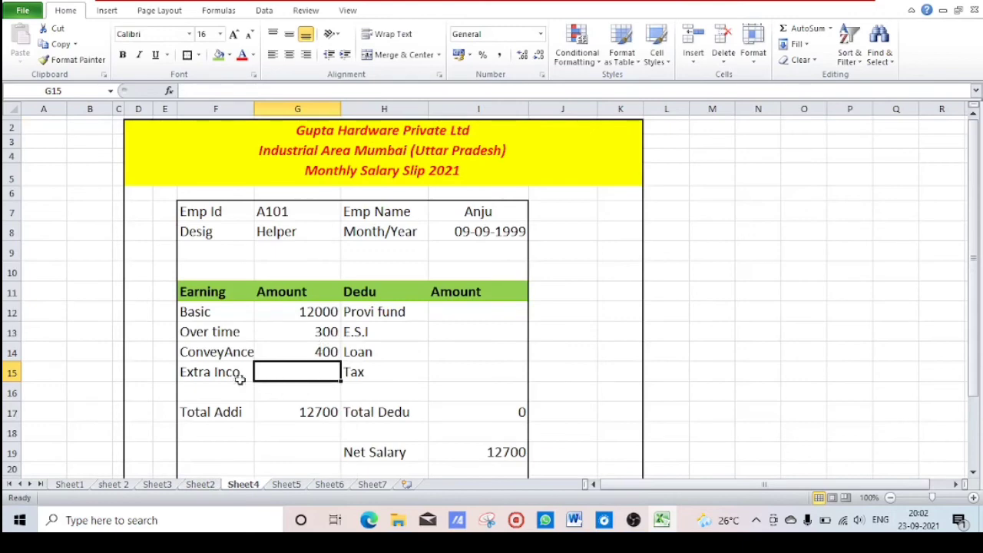
Step: Begin a VLOOKUP formula in G15 for the extra income amount
type("=")
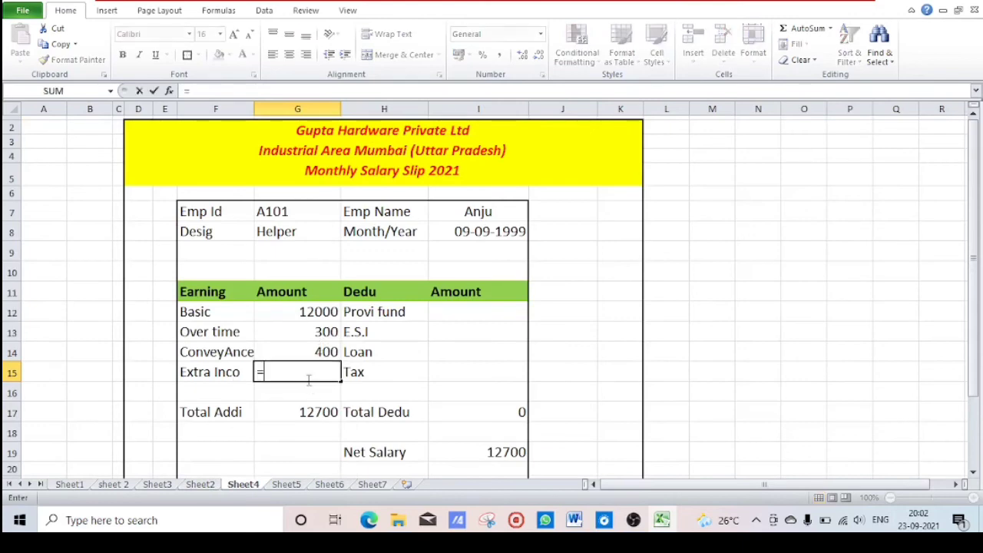
type("vl")
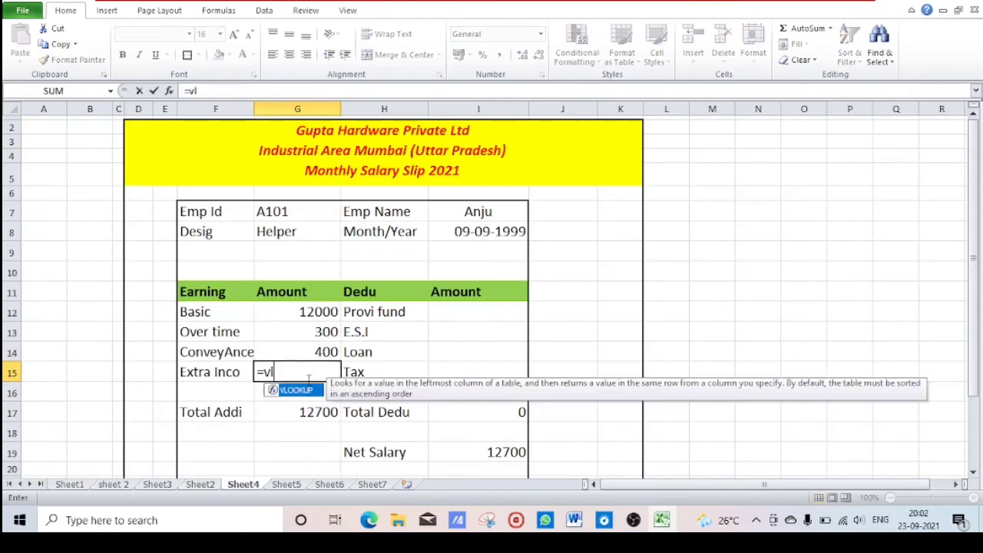
key("Tab")
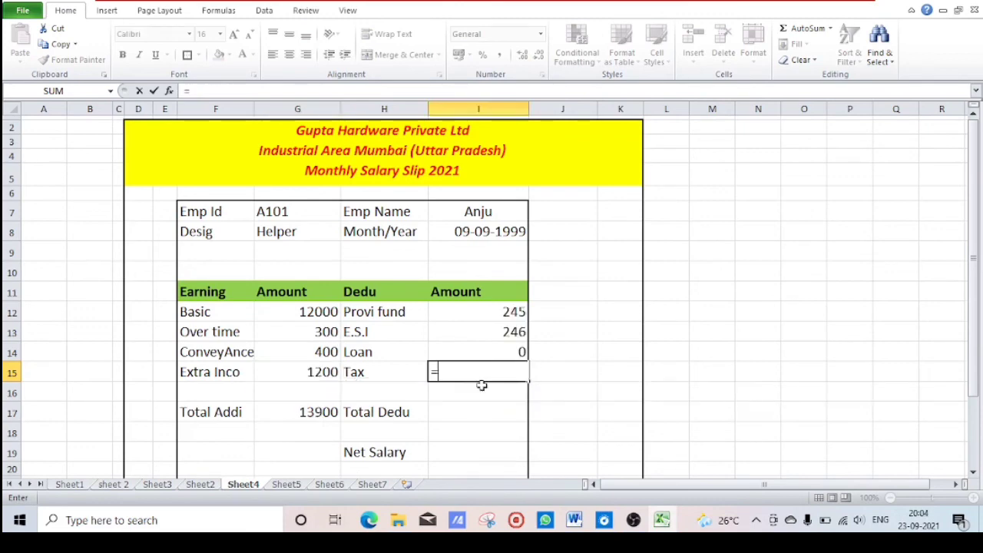
Step: Enter =VLOOKUP(G7,Sheet2!A2:M10,12,0) in I15 to look up the tax deduction
type("vl")
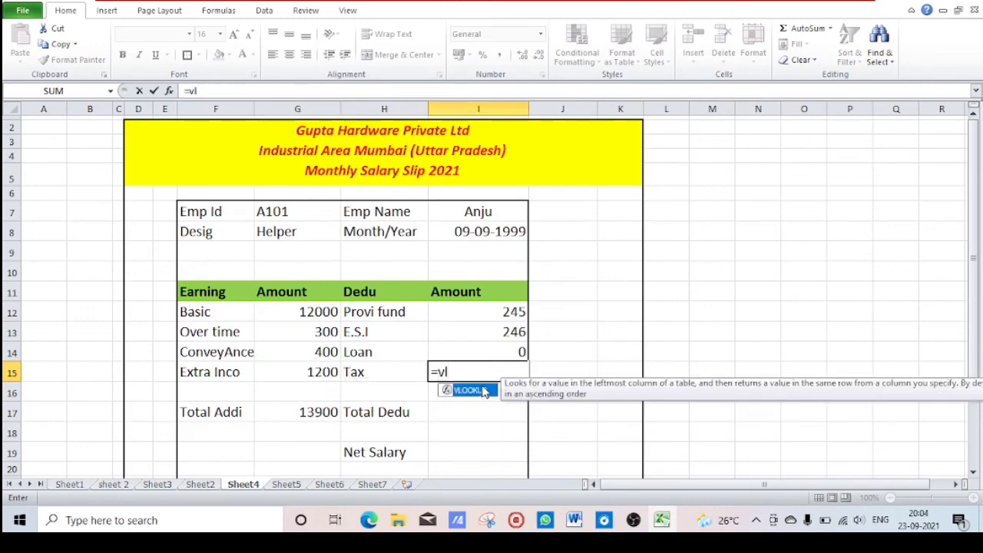
double_click(484, 391)
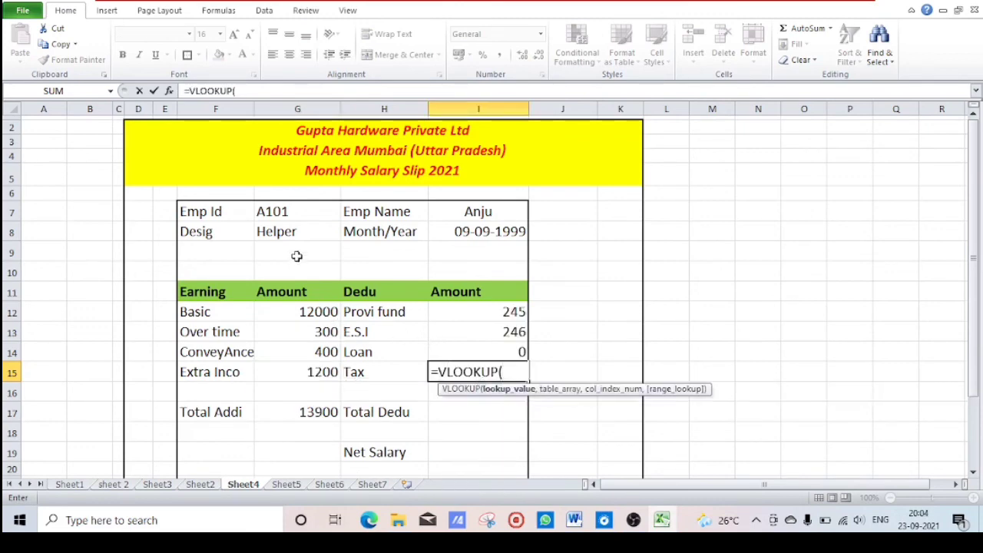
left_click(276, 213)
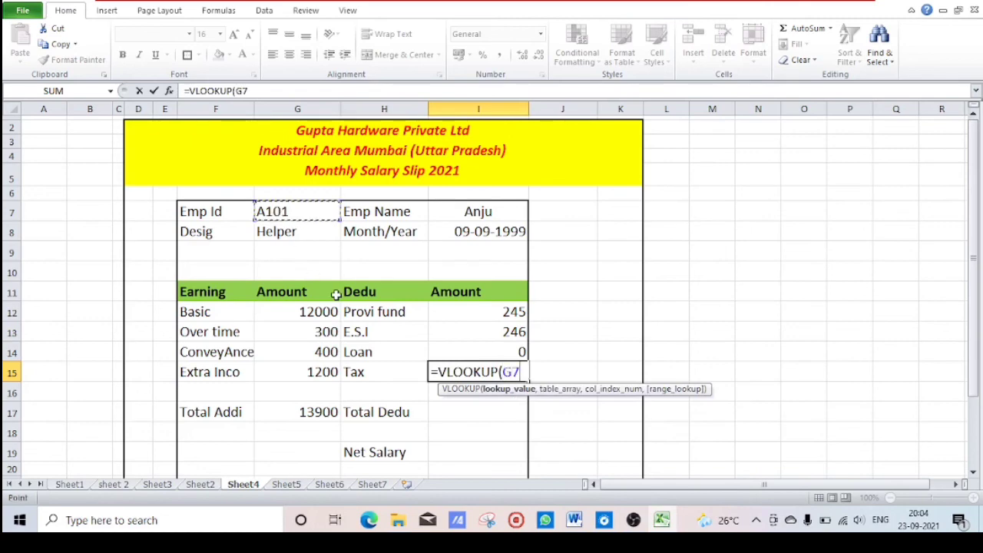
type(",")
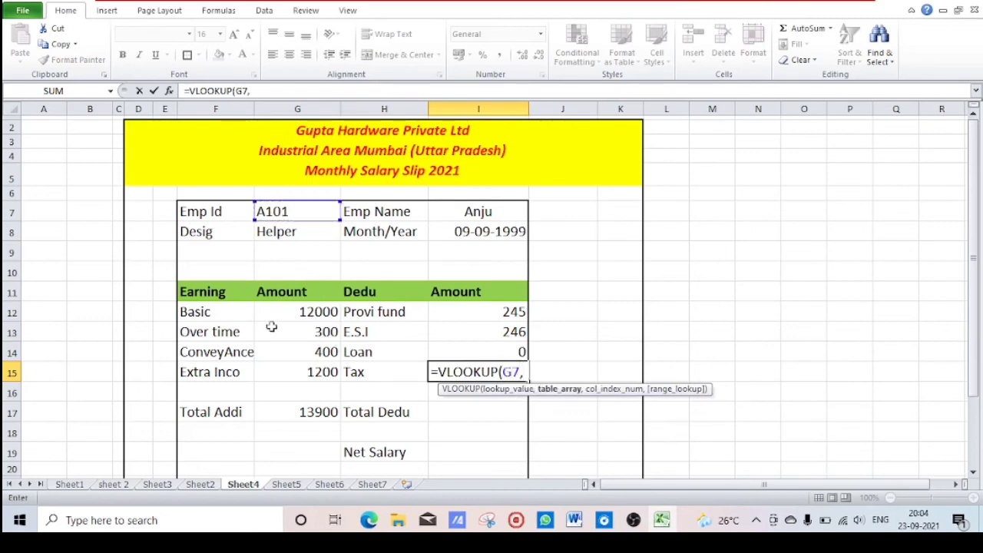
left_click(201, 484)
left_click_drag(404, 282, 880, 355)
type(",")
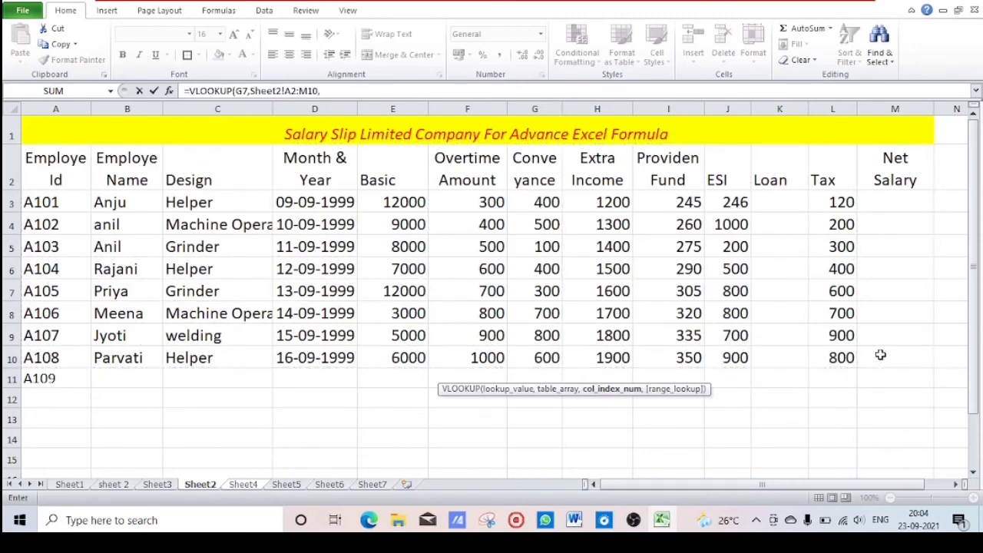
type("12,")
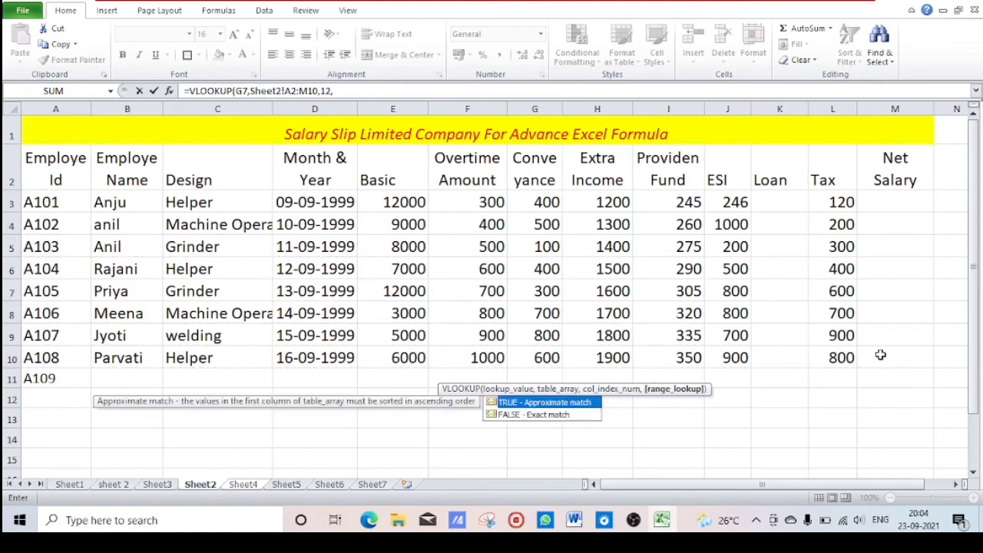
type("0)")
key("Return")
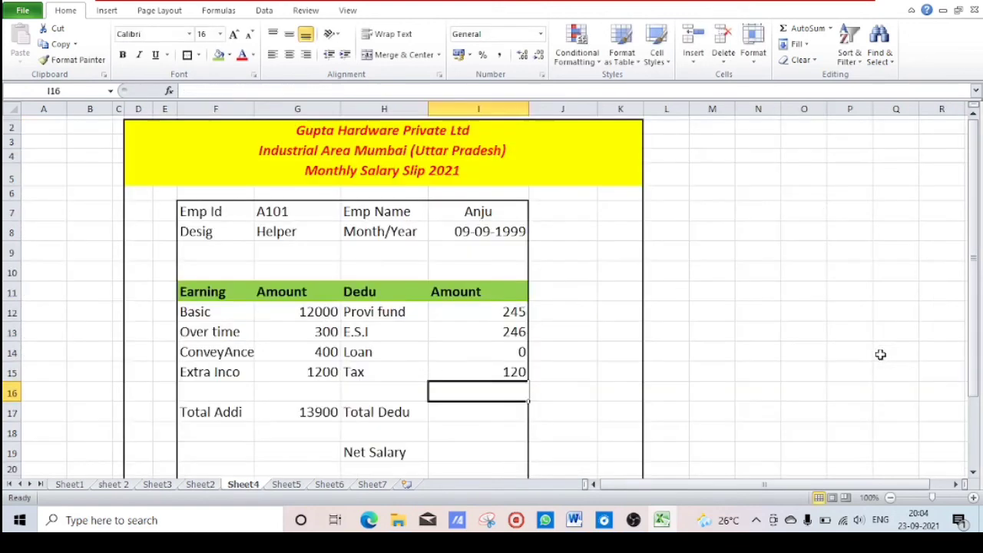
Step: Enter =SUM(I12:I16) in I17 to total the deductions
left_click(460, 417)
type("=")
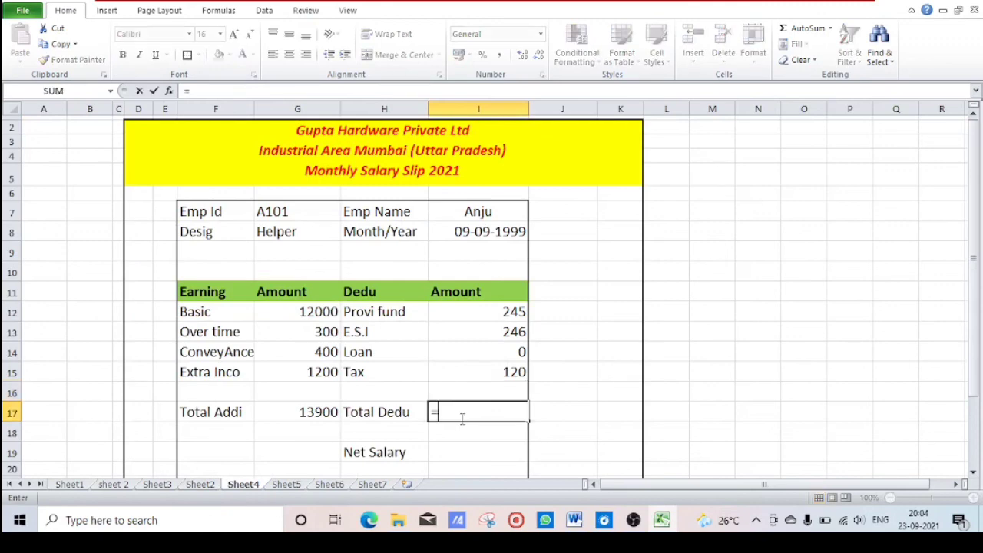
type("sum")
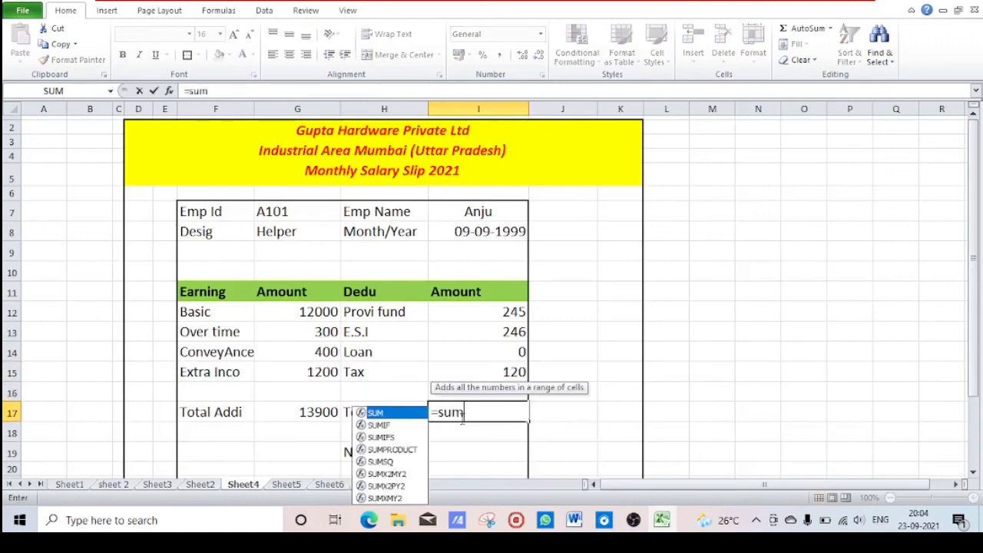
type("(")
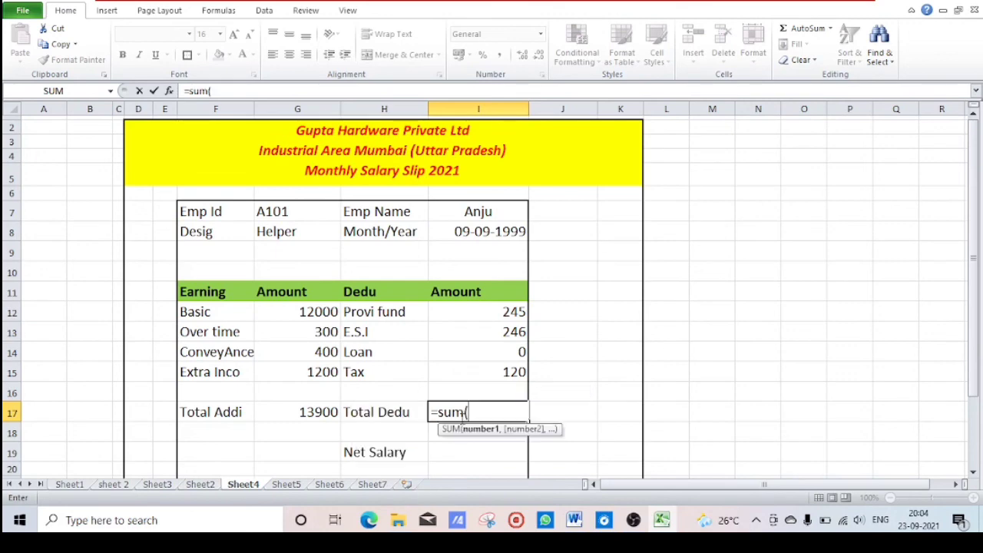
left_click_drag(486, 313, 496, 384)
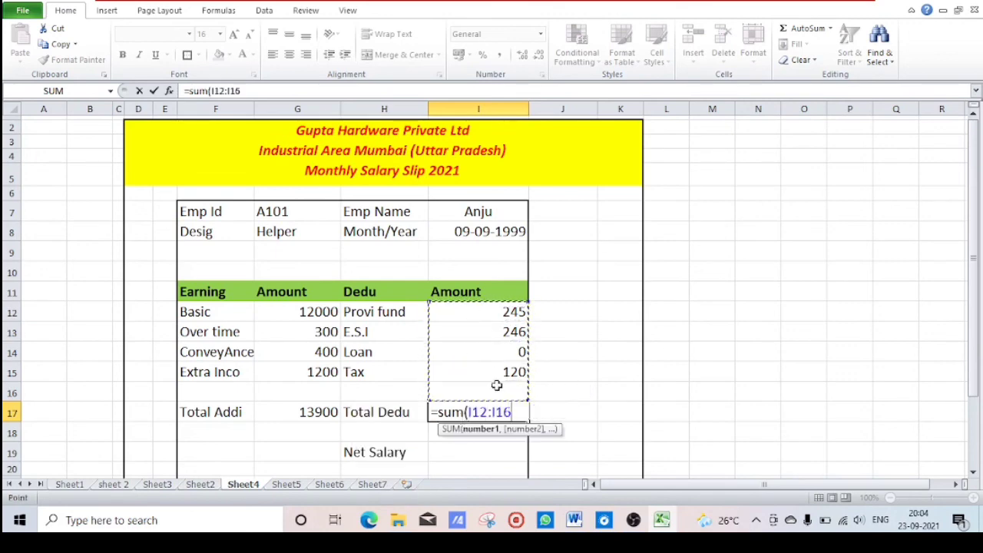
type(")")
key("Return")
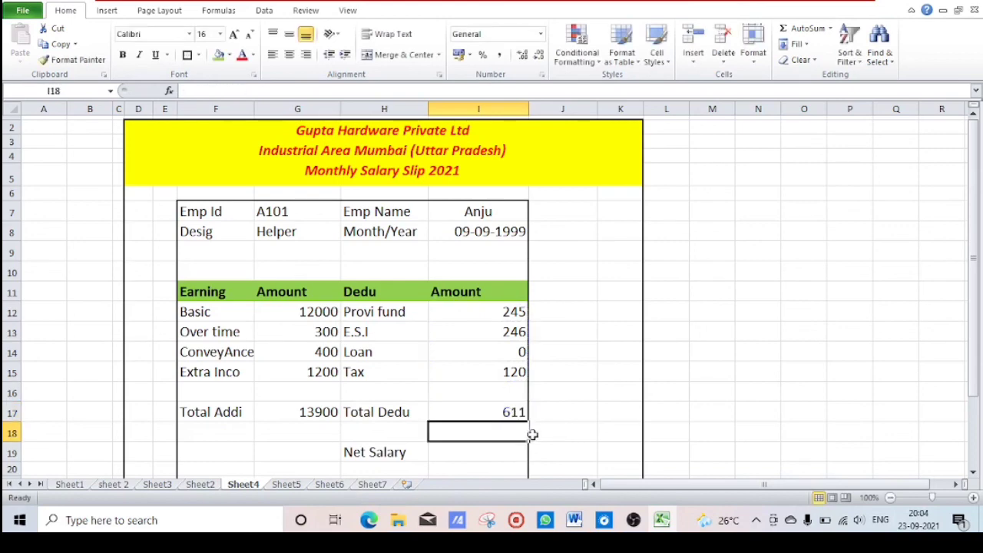
Step: Enter =G17-I17 in I19 to calculate the net salary, and check the slip against the source data on Sheet2
left_click(444, 453)
type("=")
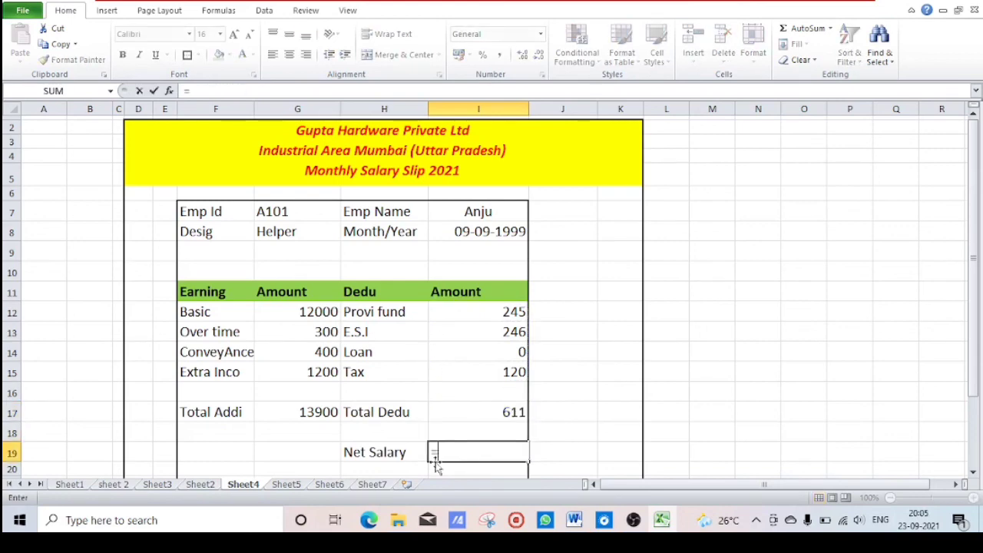
left_click(325, 412)
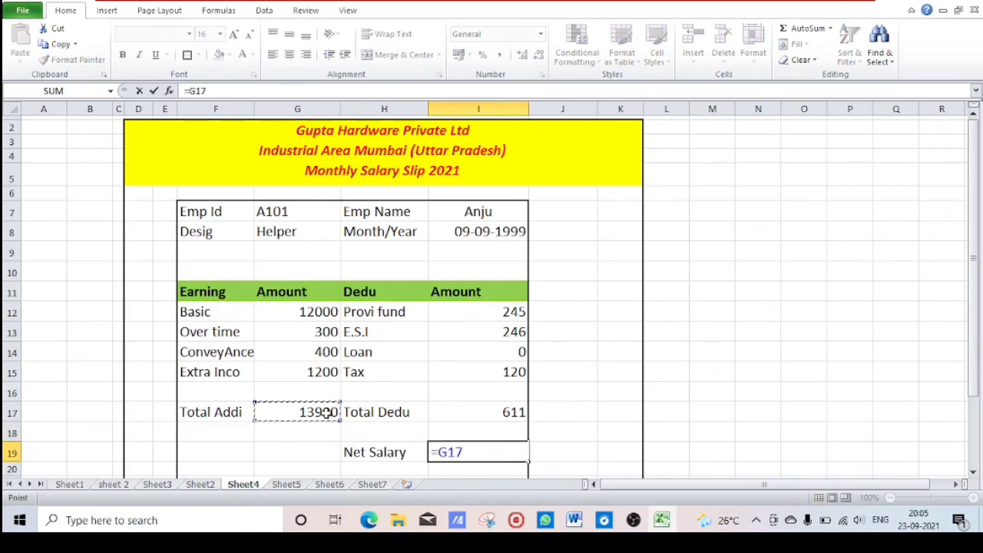
type("-")
left_click(470, 412)
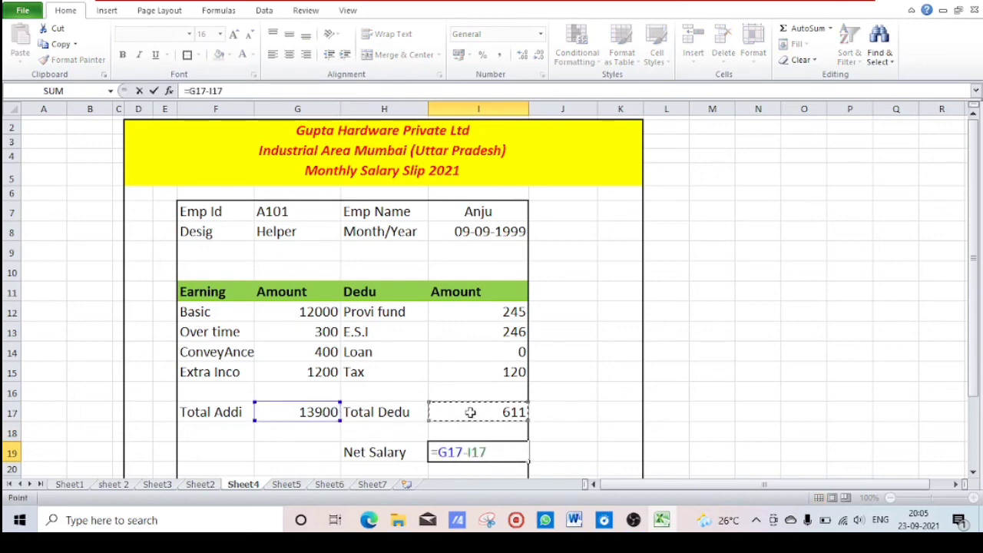
key("Return")
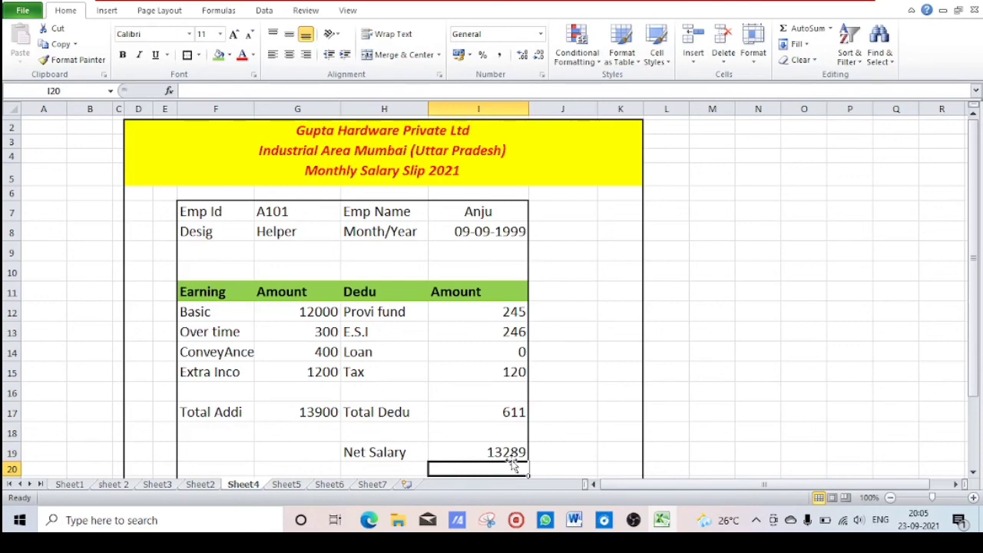
left_click(208, 485)
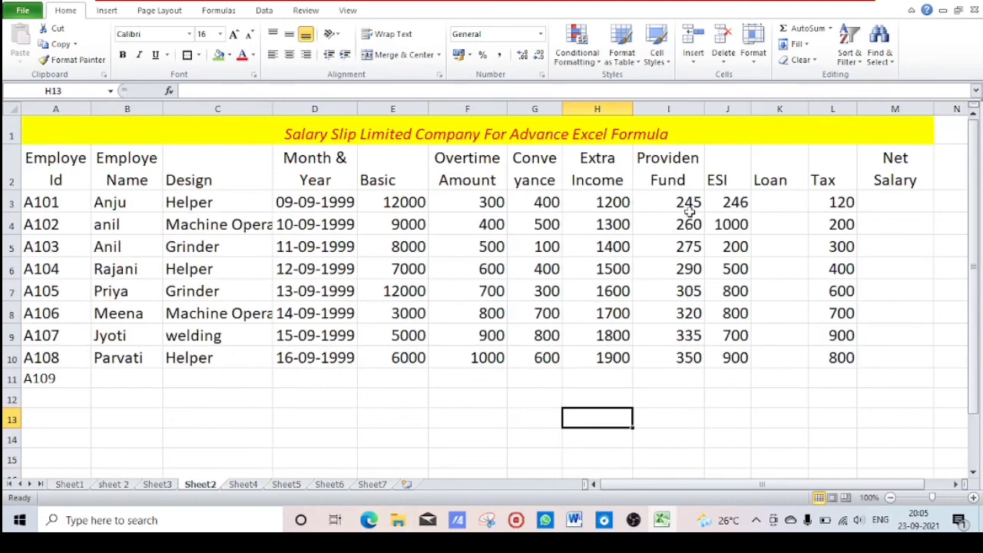
left_click(244, 485)
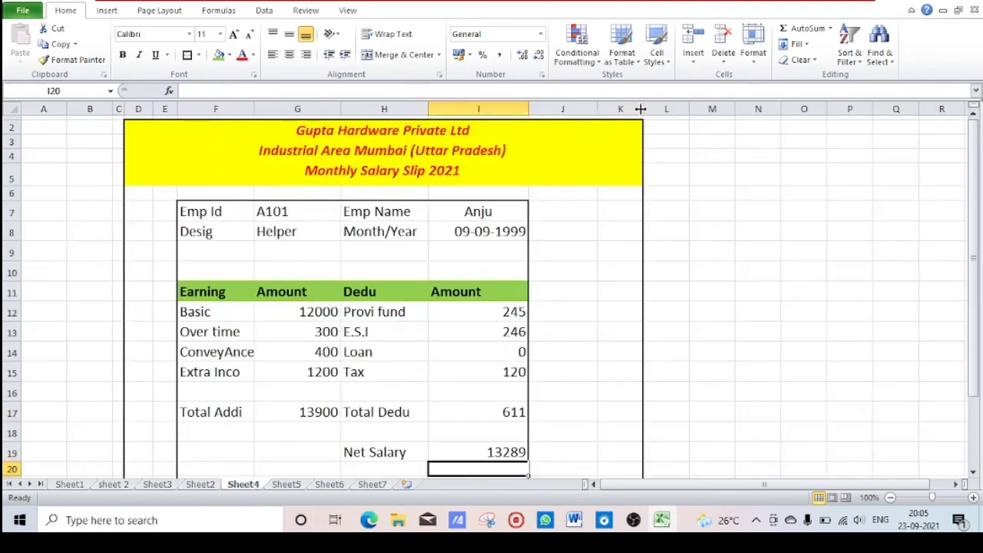
Step: Narrow column K and widen column E to adjust the side margins of the salary slip
left_click_drag(644, 108, 625, 108)
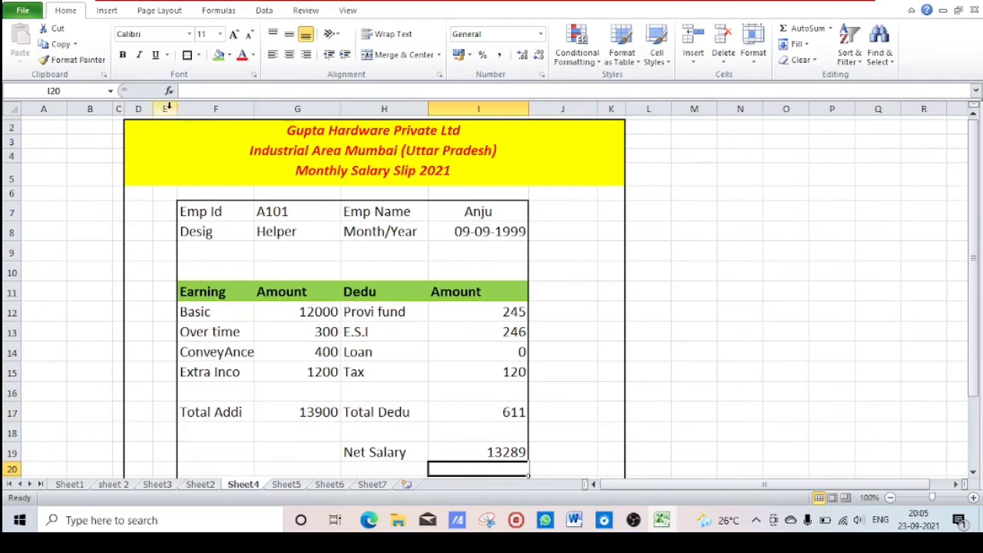
left_click_drag(175, 108, 207, 109)
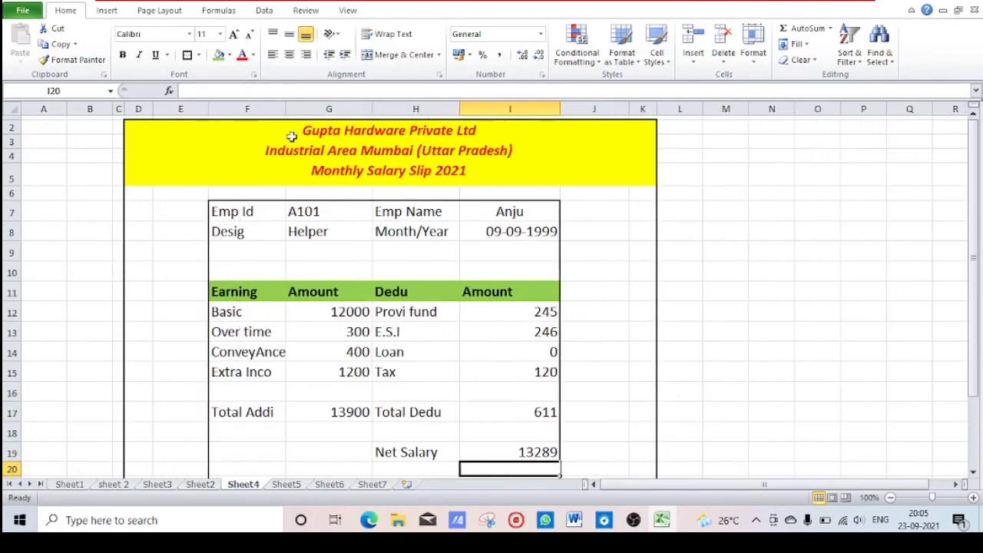
left_click_drag(658, 108, 639, 108)
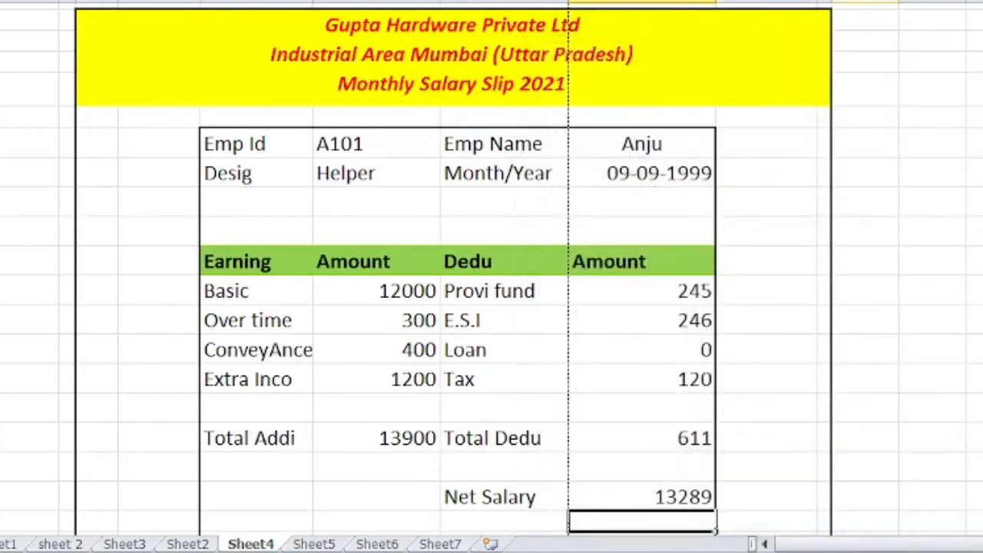
Step: Select the entire column B beside the salary slip
left_click(29, 1)
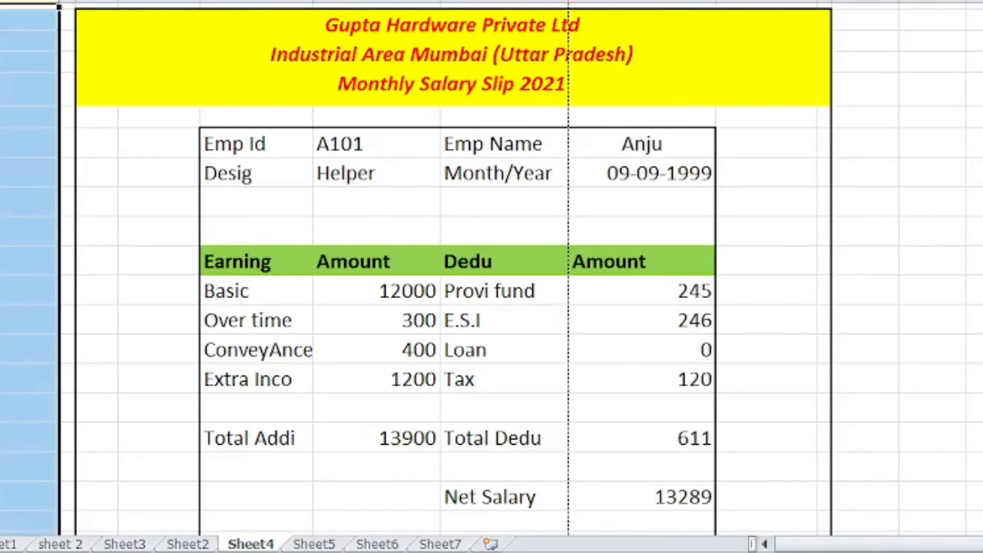